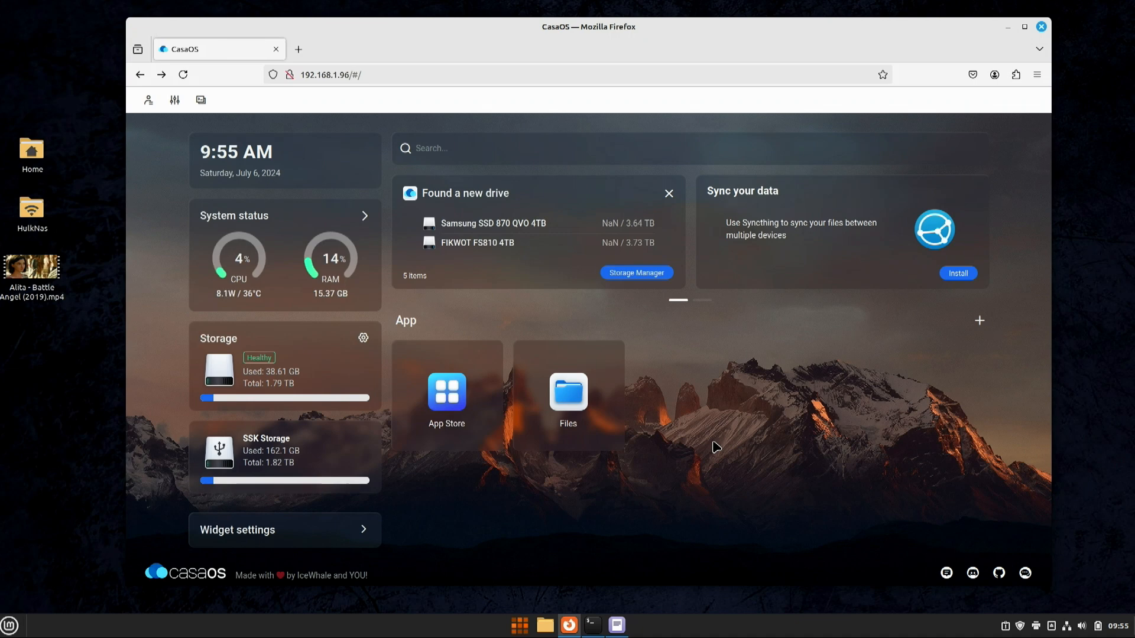
- Review the existing storage in the Storage Manager and close it
click(363, 337)
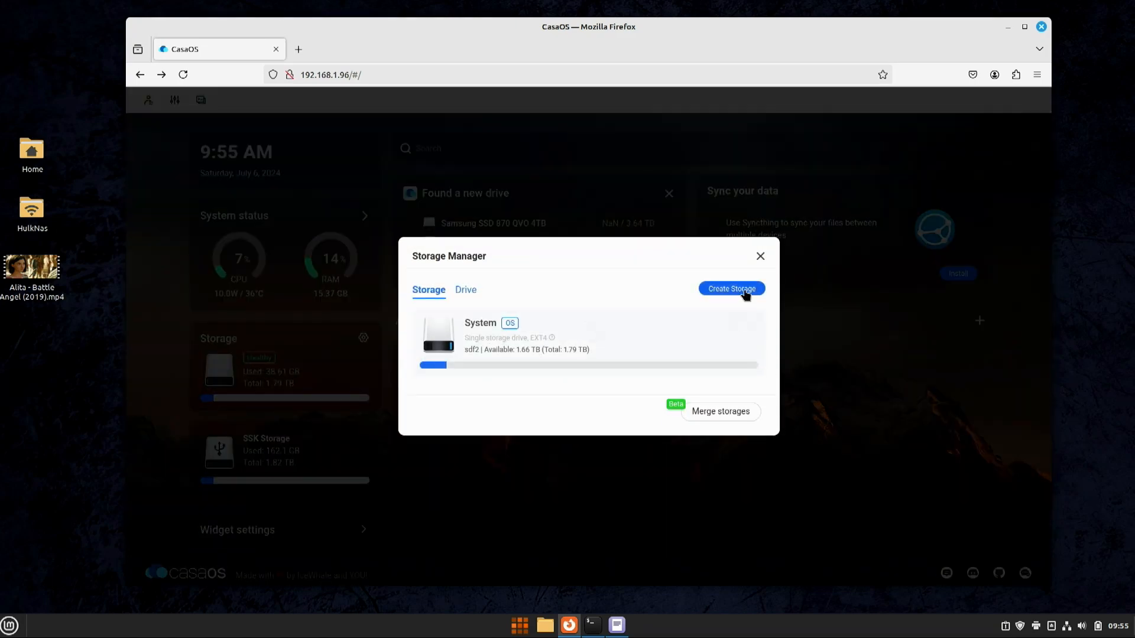
click(760, 256)
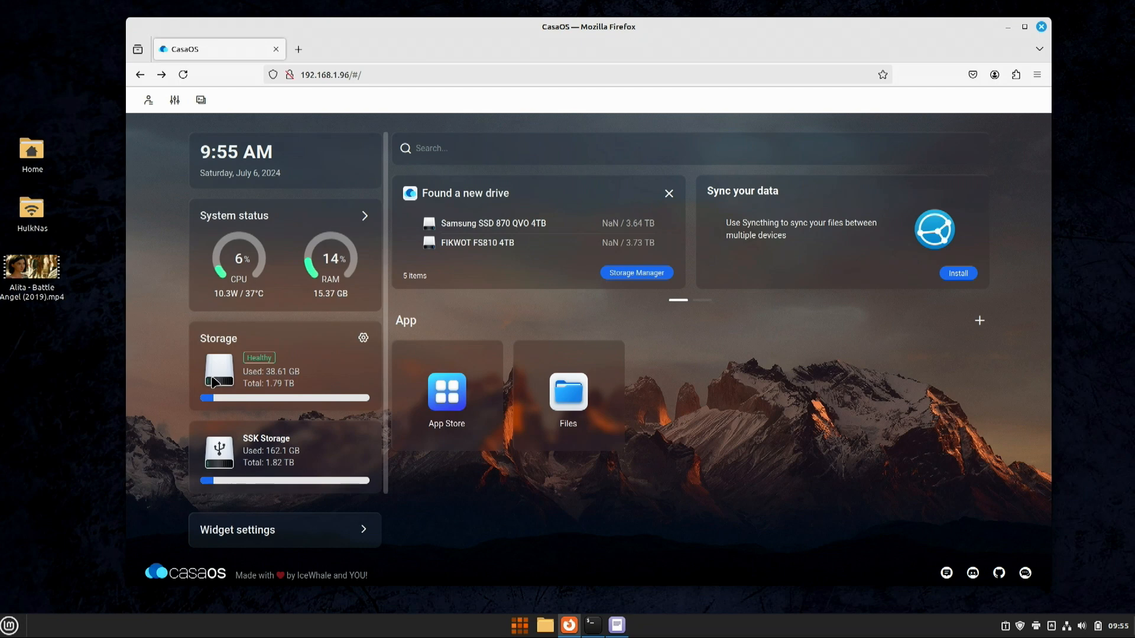
double_click(202, 341)
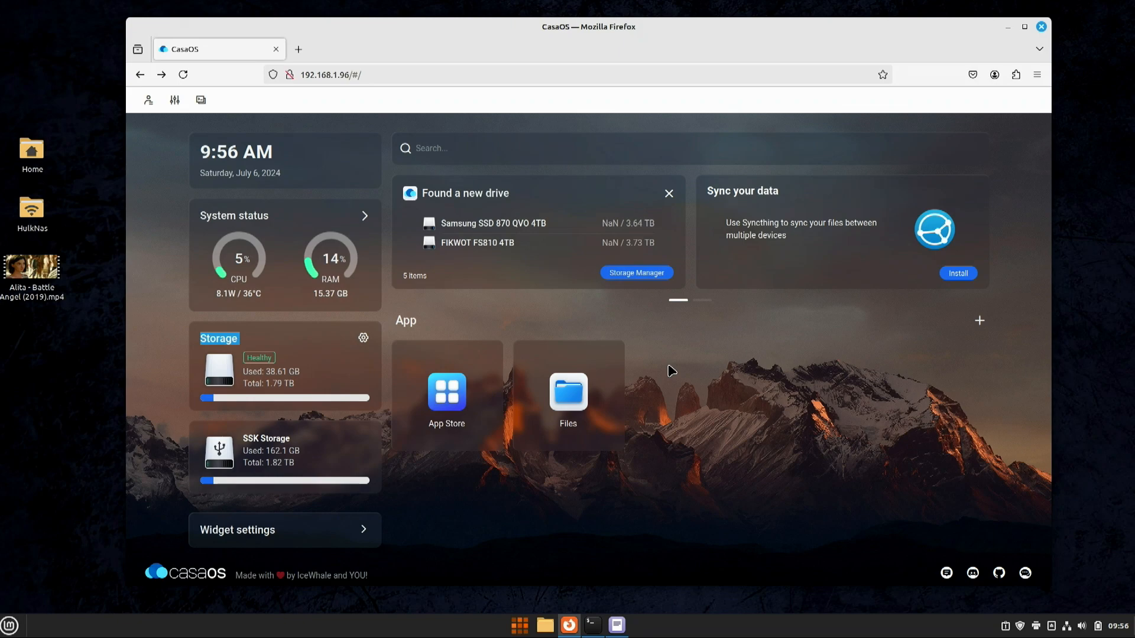
- View the DATA folder in the Files app and return to the CasaOS dashboard
click(562, 392)
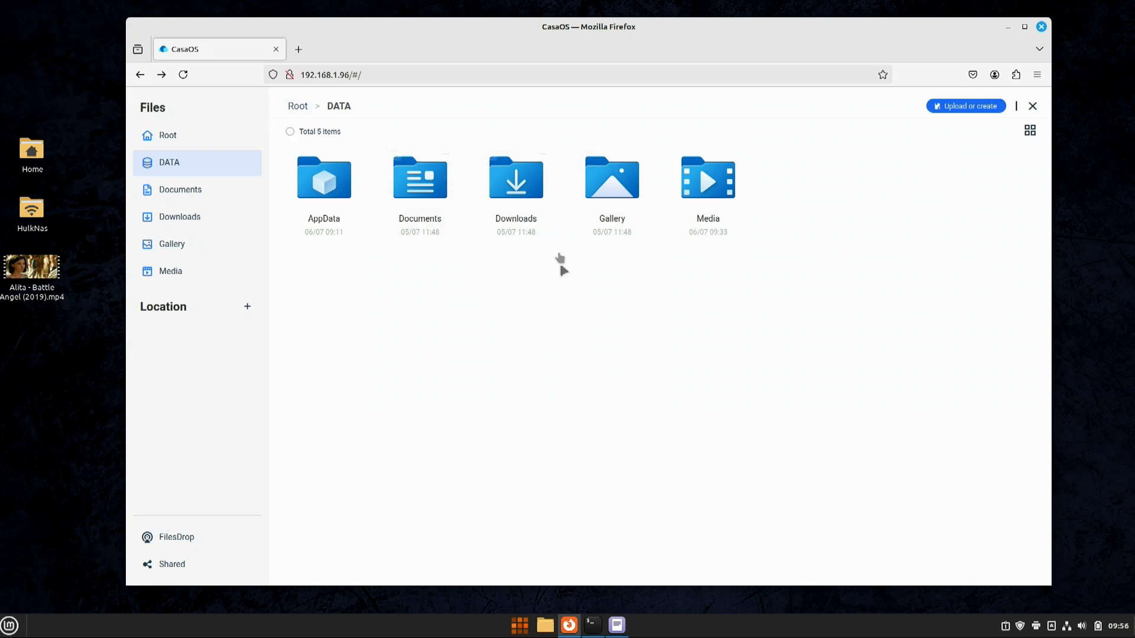
click(141, 75)
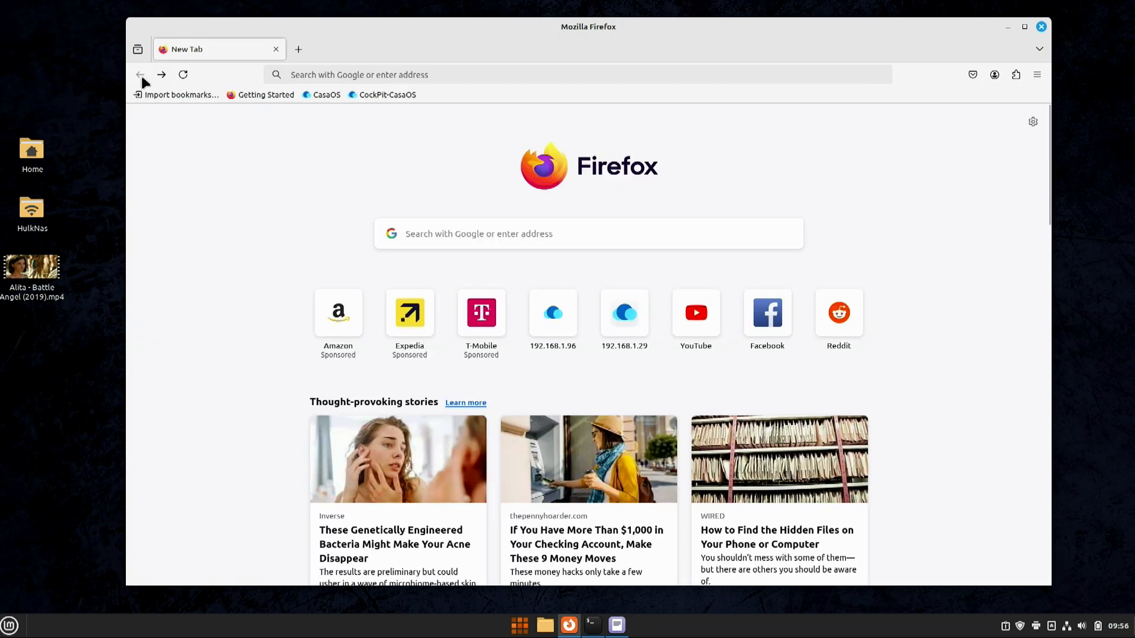
click(321, 95)
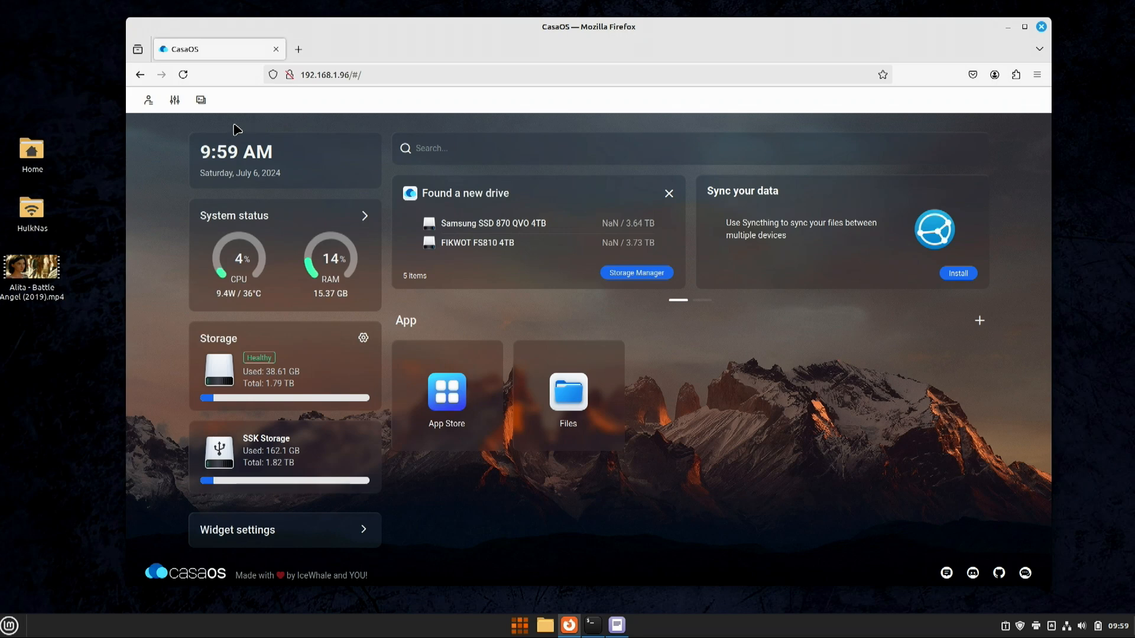
- Open the CasaOS terminal and log in with the server account's user name and password
click(201, 101)
click(547, 299)
text(tg••••)
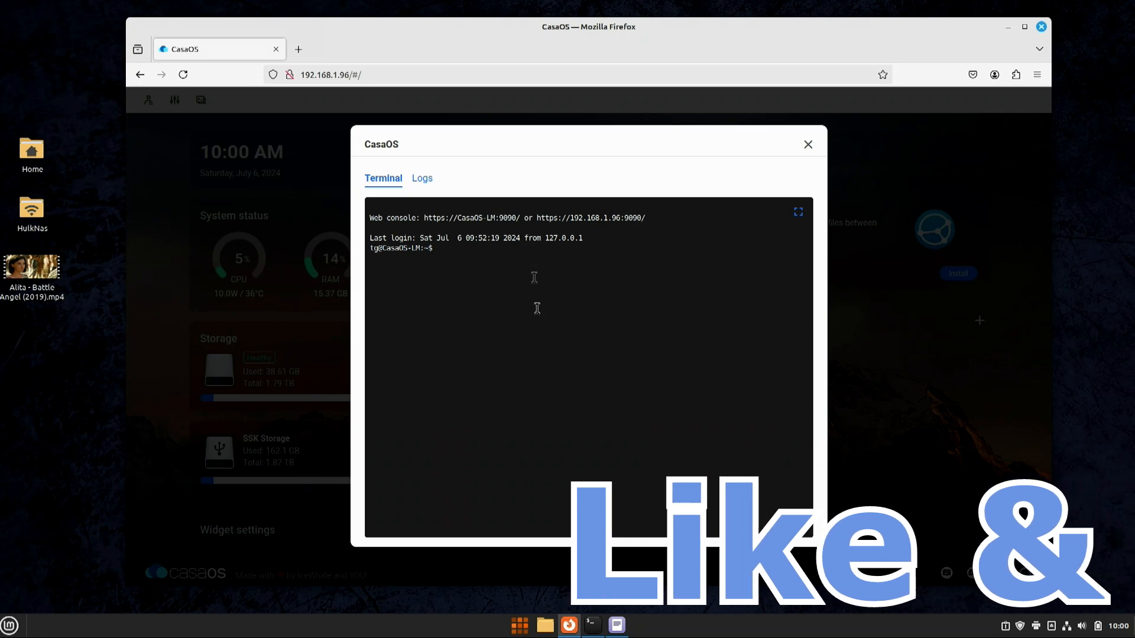
- Run "sudo apt install cockpit" in the terminal and authorize it with the account password
key(ctrl+v)
key(Return)
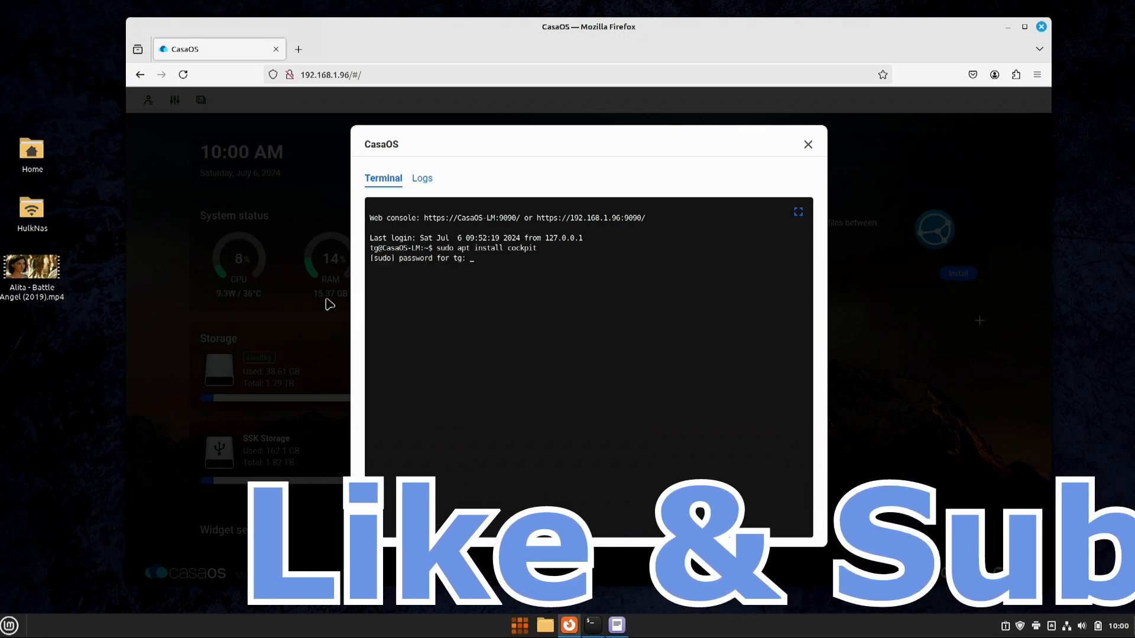
key(Return)
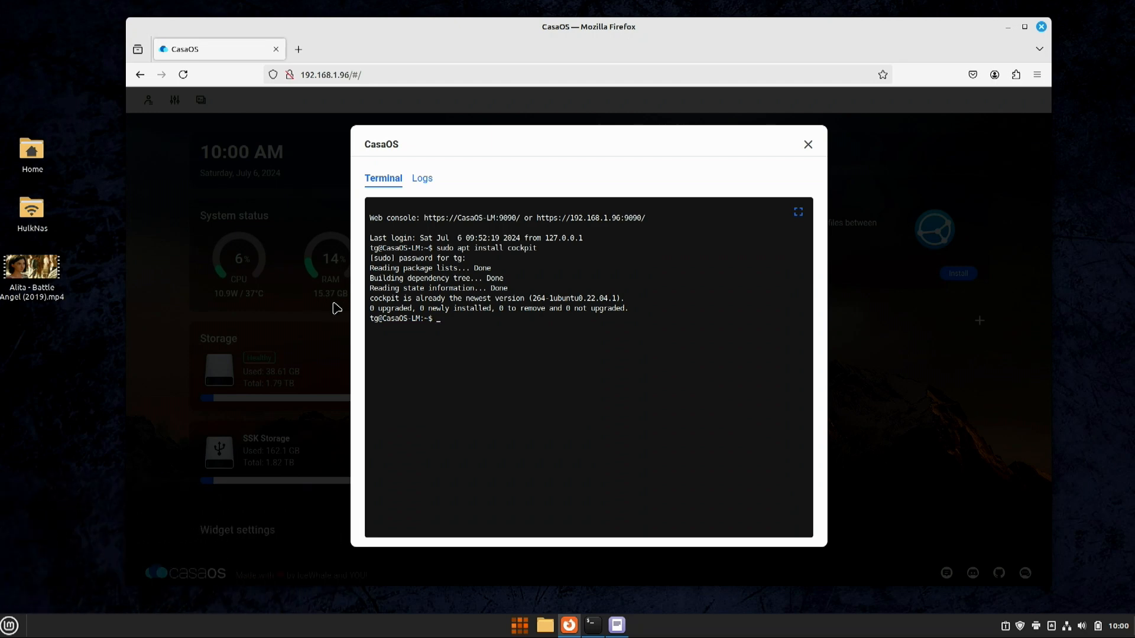
text(git clone https://github.com/45drives/cockpit-zfs-manager.git)
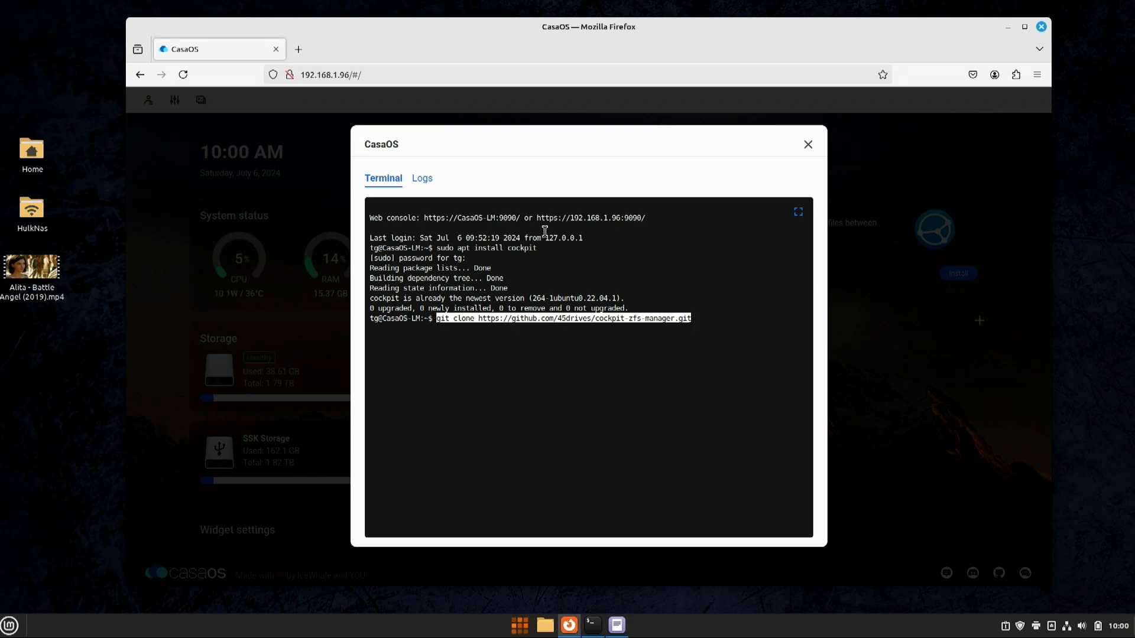
key(Return)
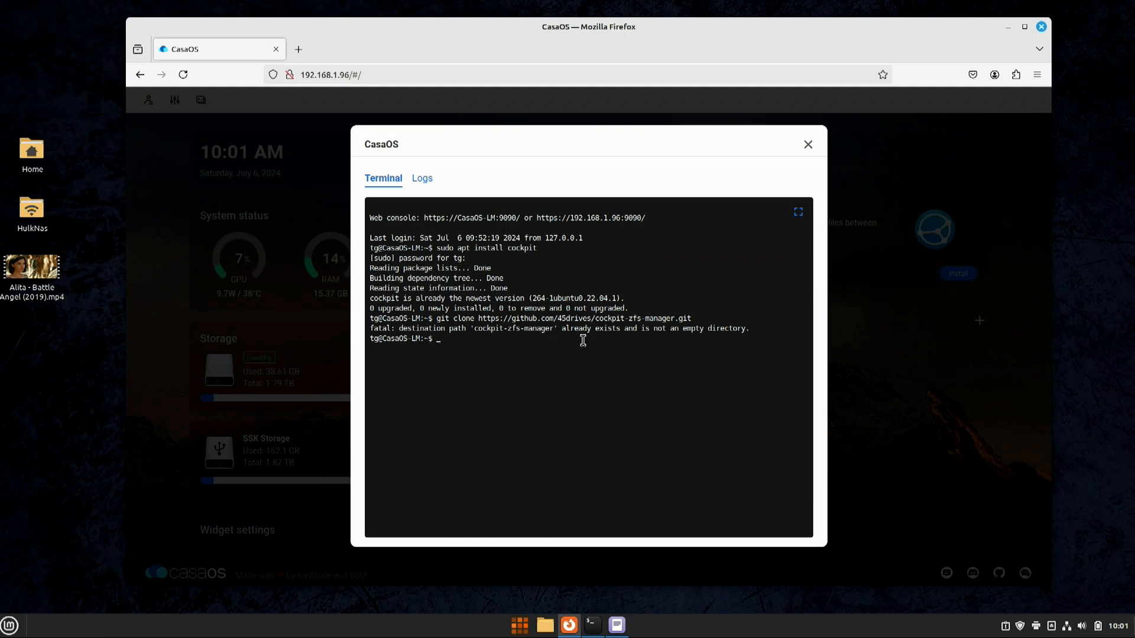
text(sudo cp -r cockpit-zfs-manager/zfs /usr/share/cockpit)
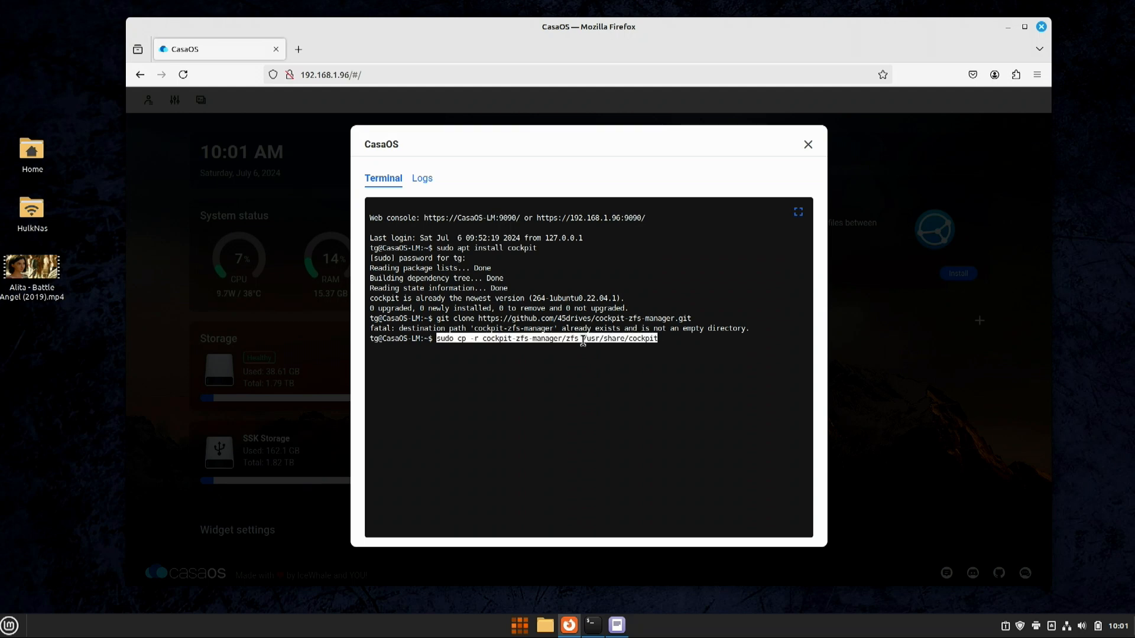
key(Return)
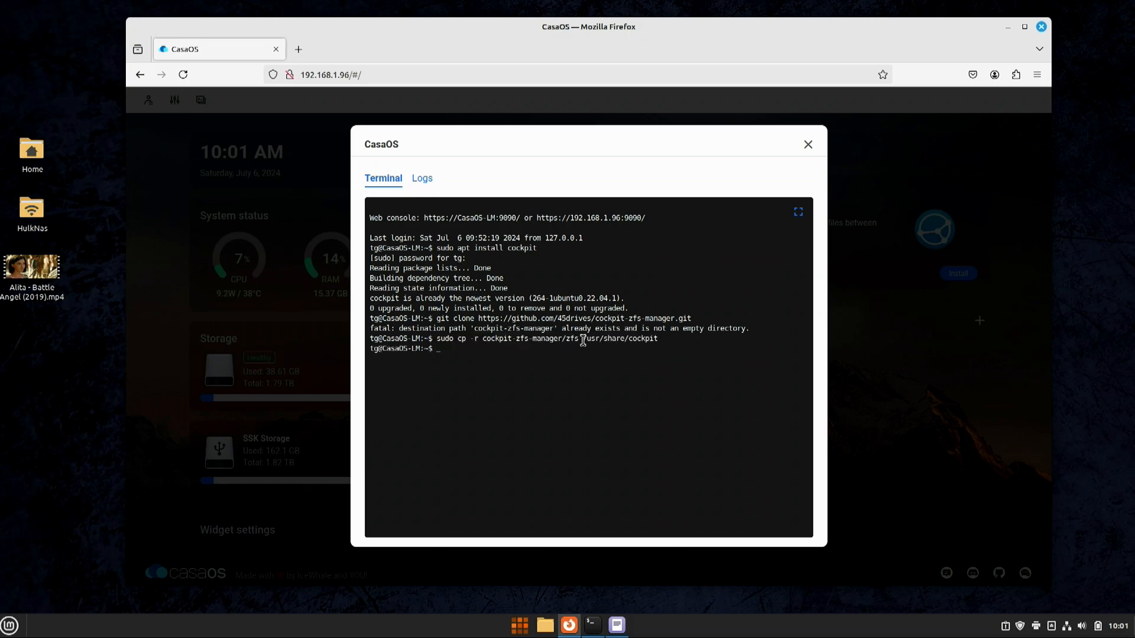
- Download cockpit-navigator_0.5.10-1focal_all.deb from the 45Drives GitHub v0.5.10 release using wget and install it with apt
text(wget https://github.com/45Drives/cockpit-navigator/releases/download/v0.5.10/cockpit-navigator_0.5.10-1focal_all.deb)
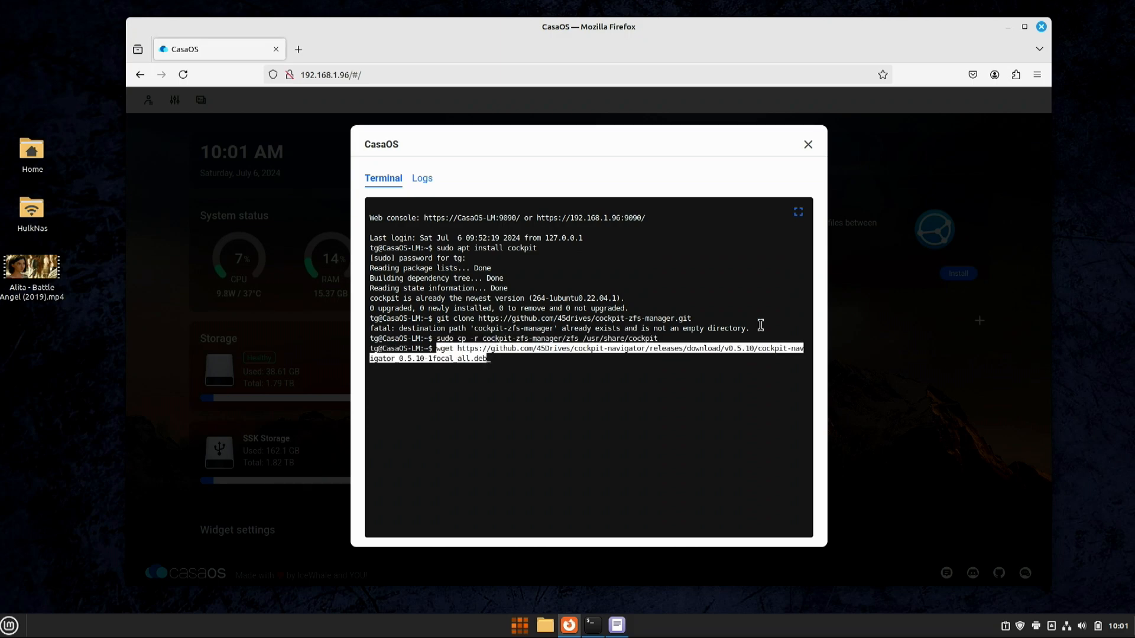
key(Return)
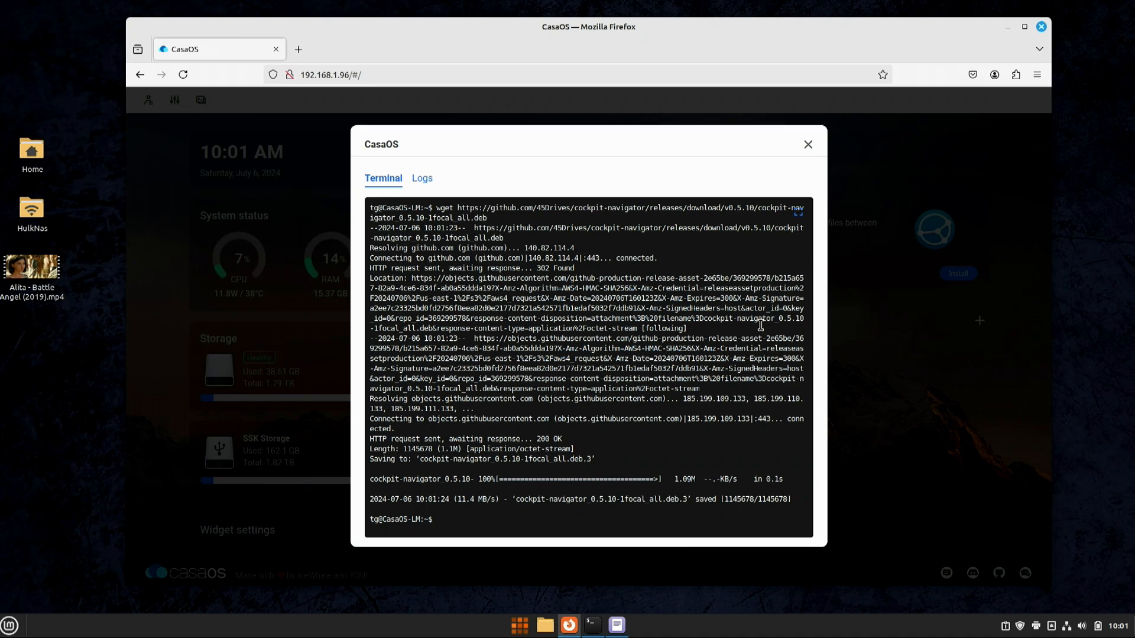
text(sudo apt install ./cockpit-navigator_0.5.10-1focal_all.deb)
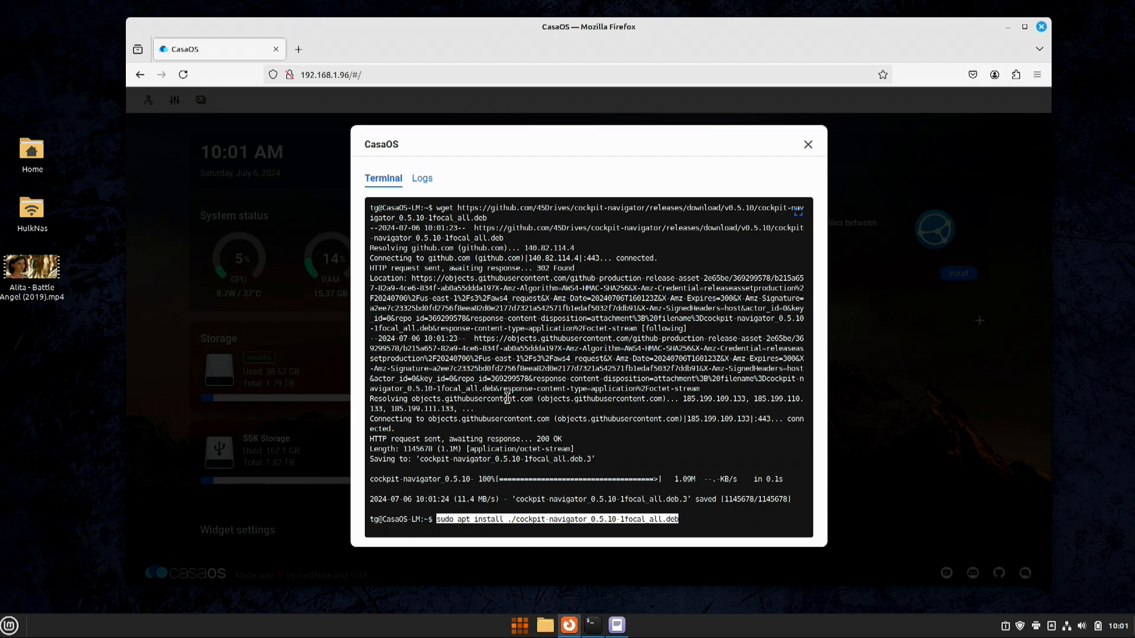
key(Return)
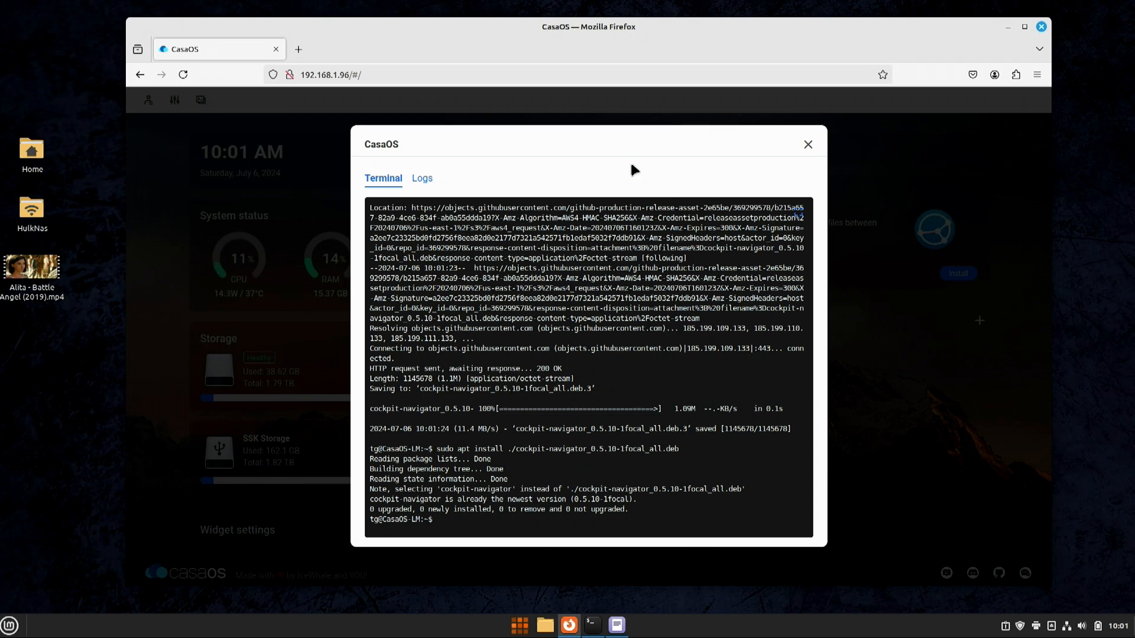
key(ctrl+t)
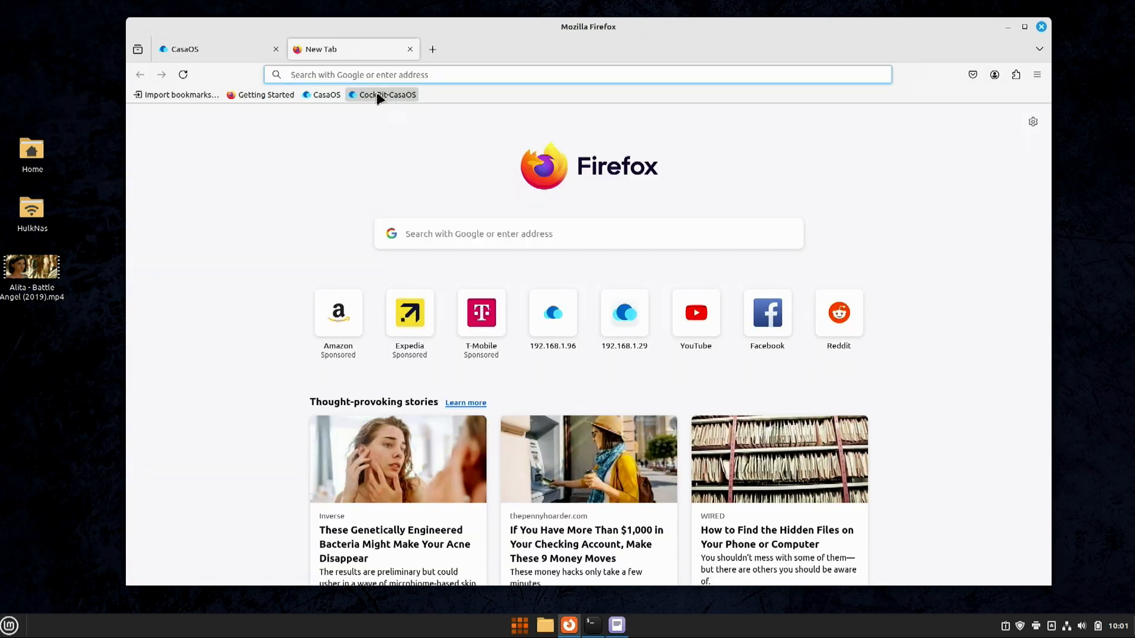
click(254, 48)
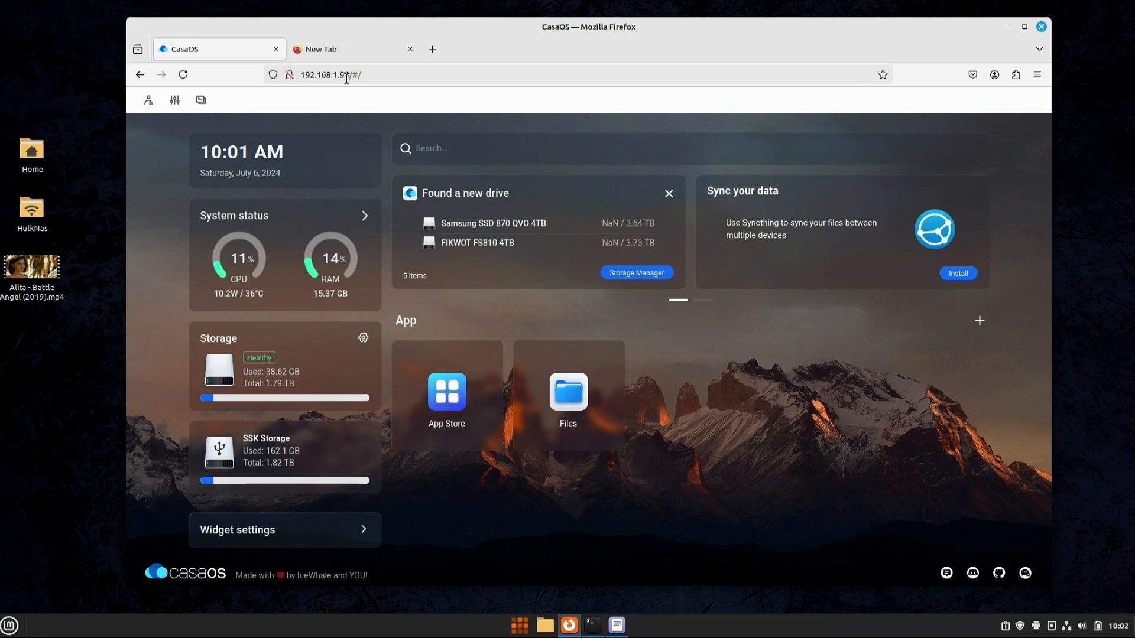
click(351, 51)
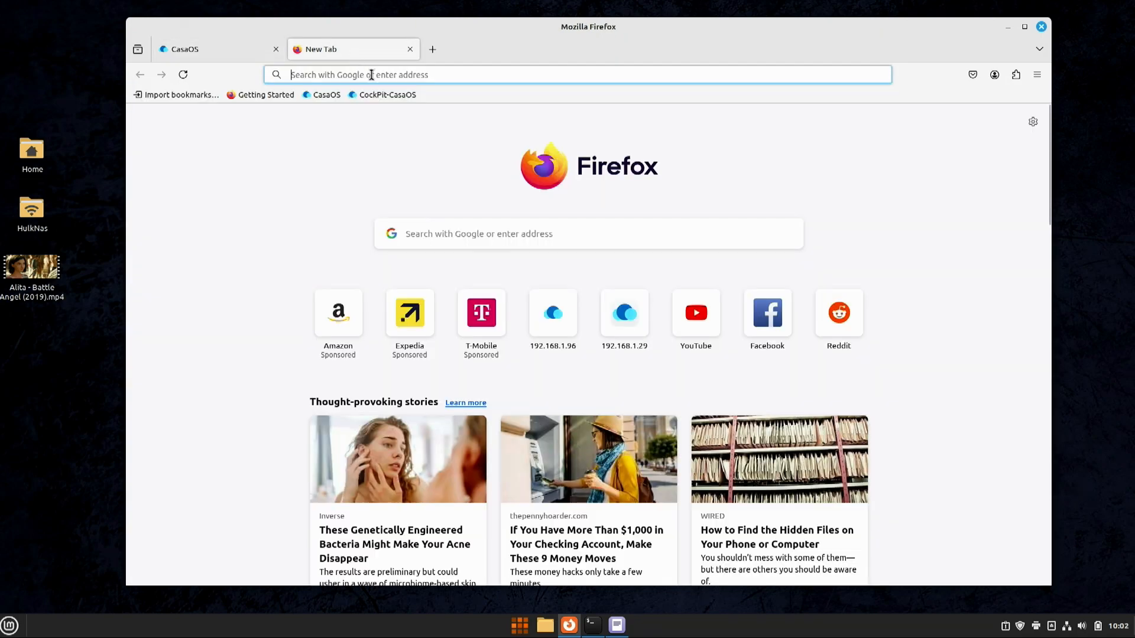
click(381, 94)
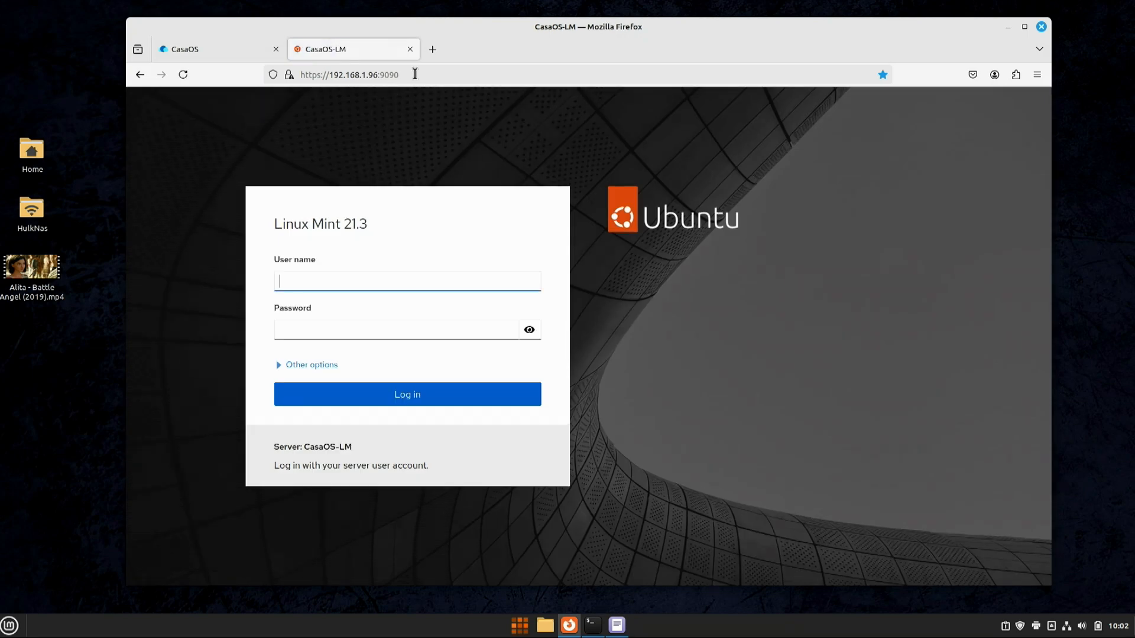
click(415, 74)
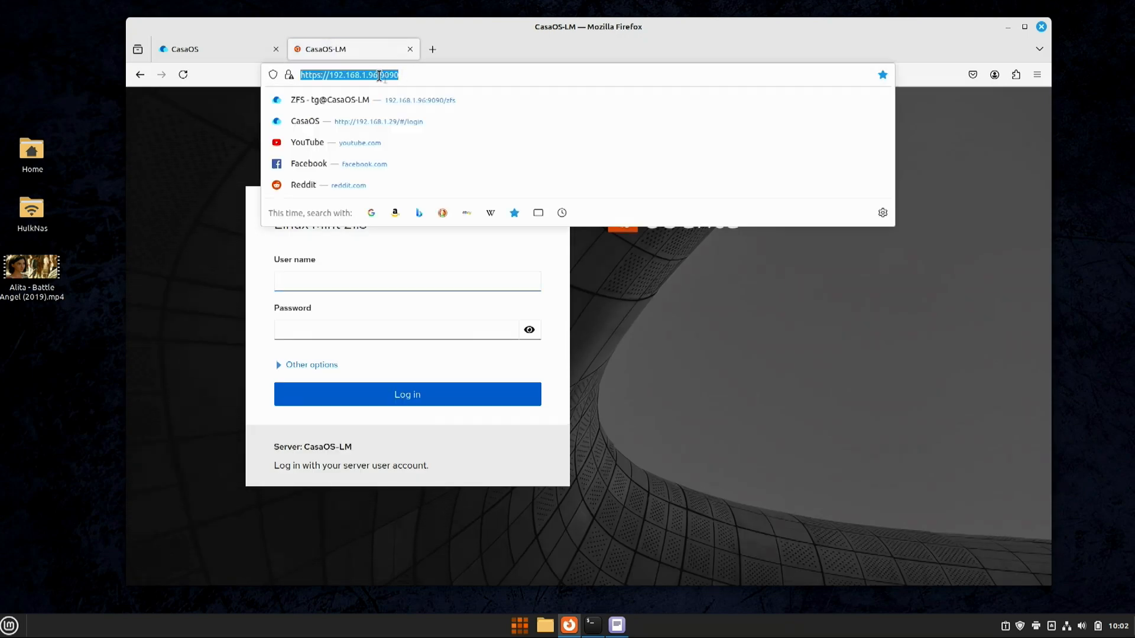
- Log in to Cockpit with the server account's user name and password
click(338, 273)
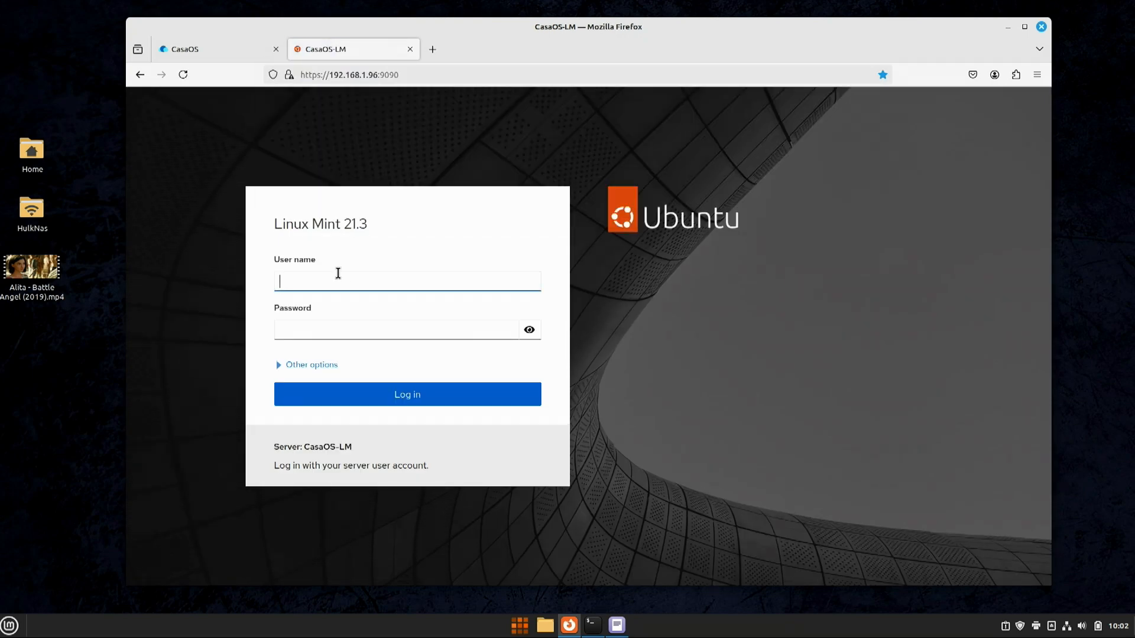
text(tg)
click(327, 336)
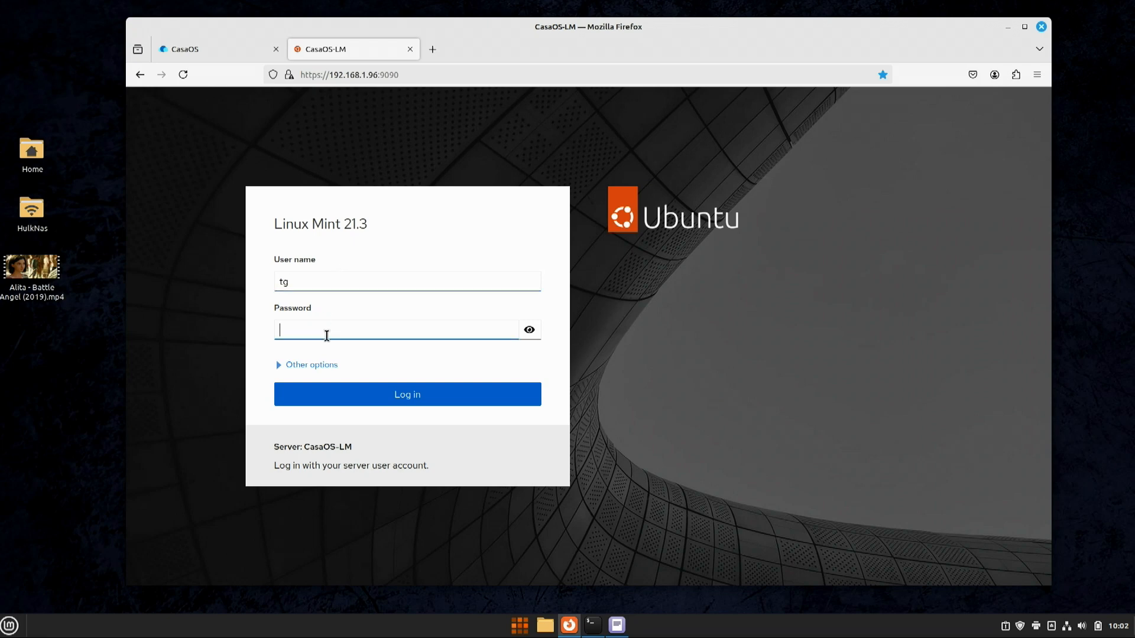
text(****)
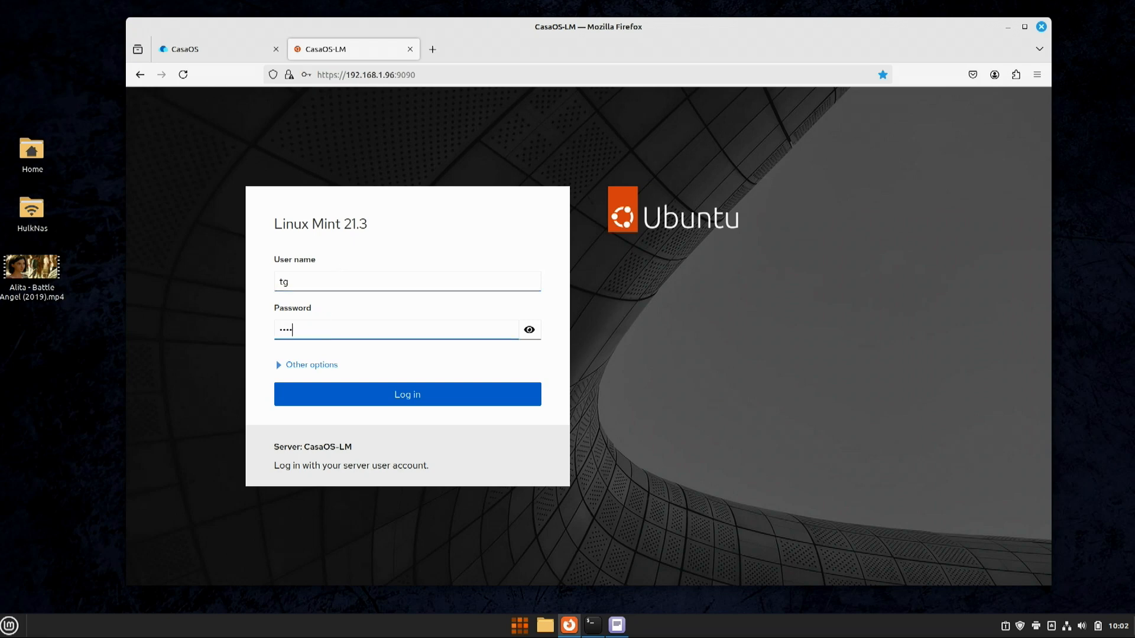
key(Return)
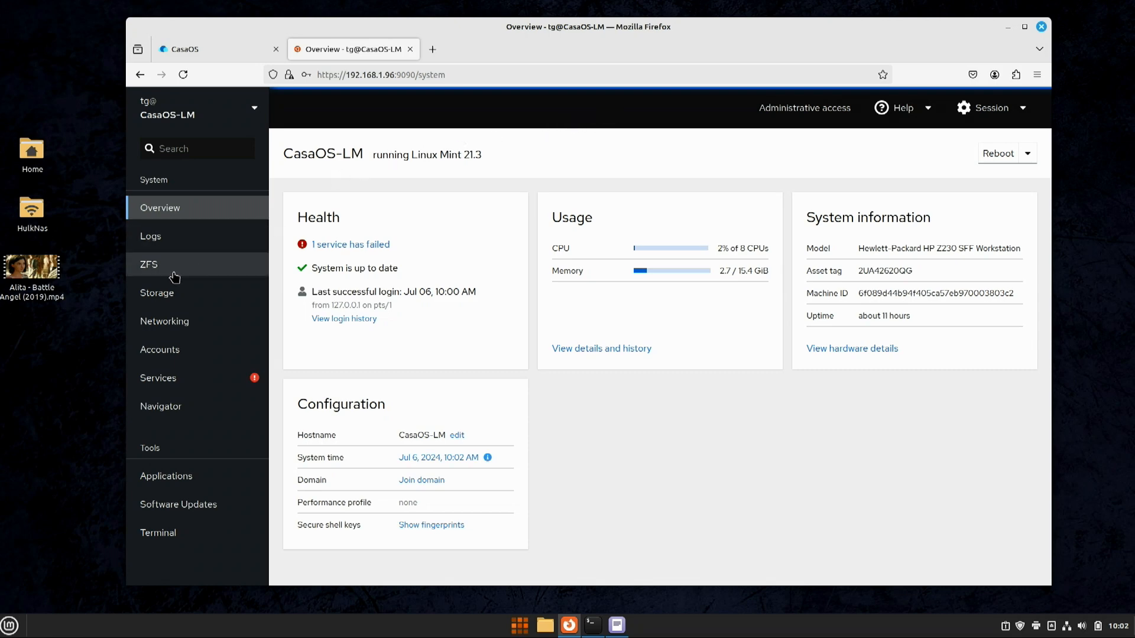
- Configure Cockpit ZFS Manager with problem-package removal and Samba share management off, keeping the other default options
click(151, 267)
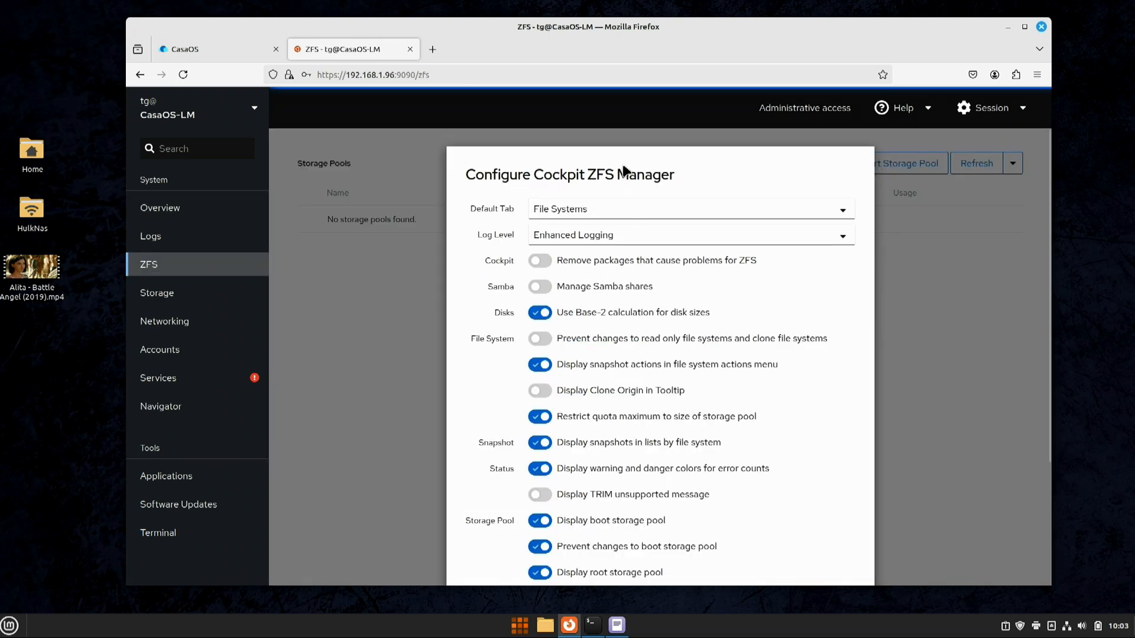
click(548, 285)
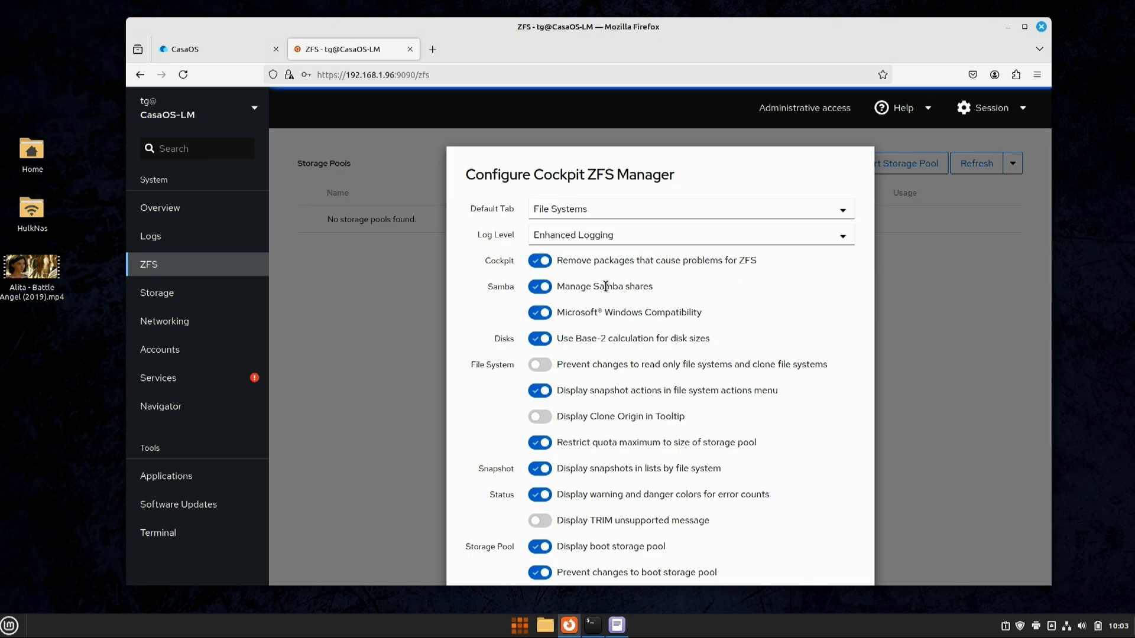
click(536, 264)
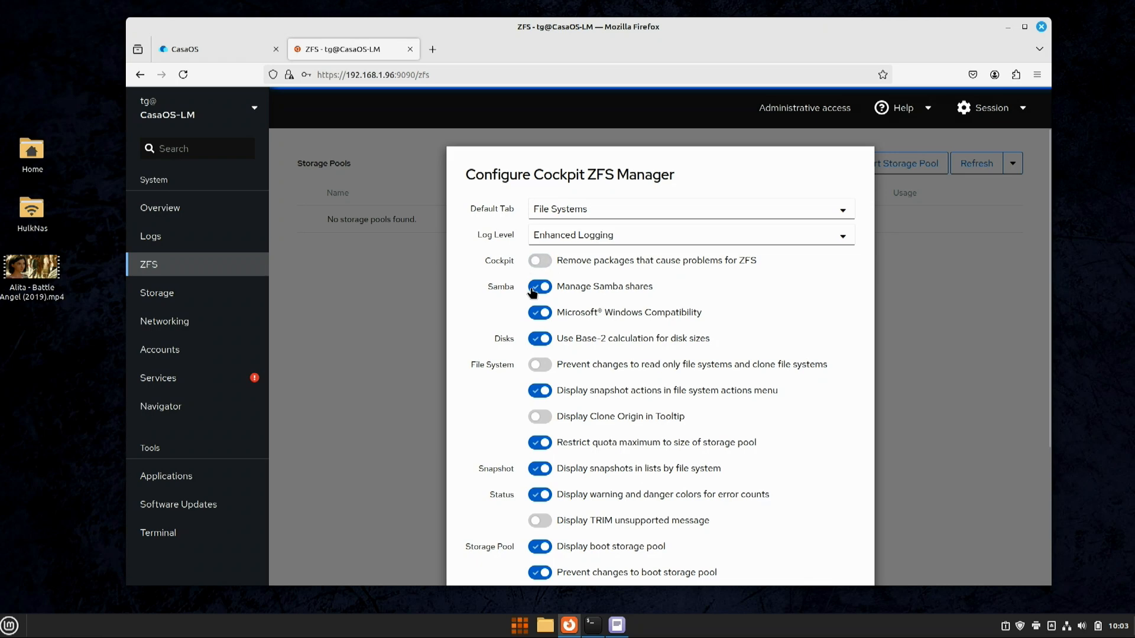
click(533, 289)
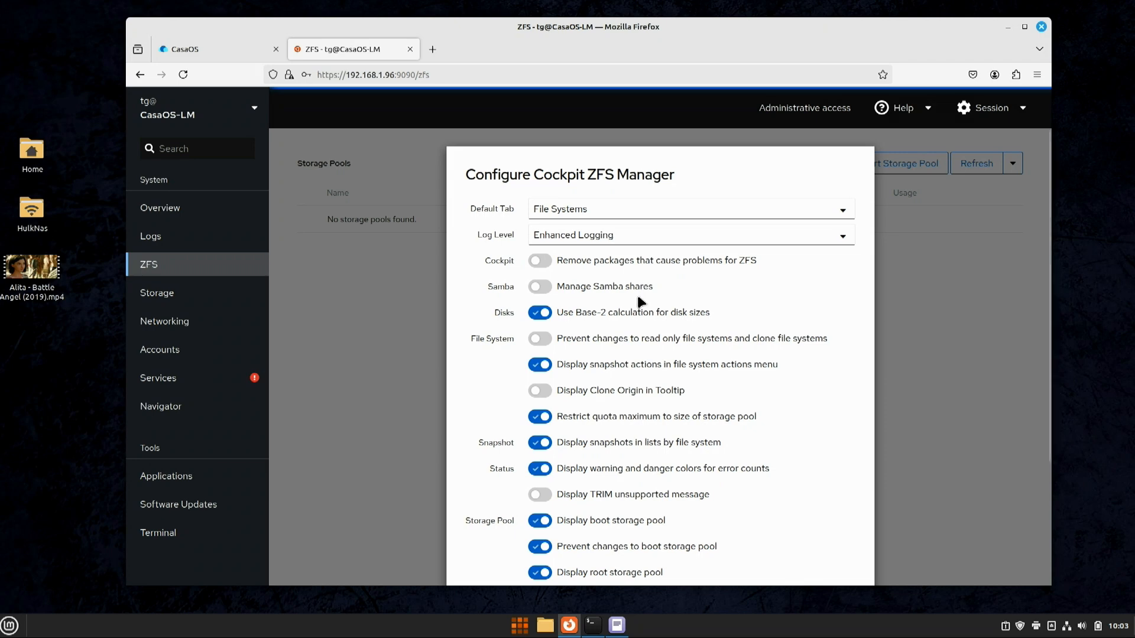
scroll(786, 371, down, 3)
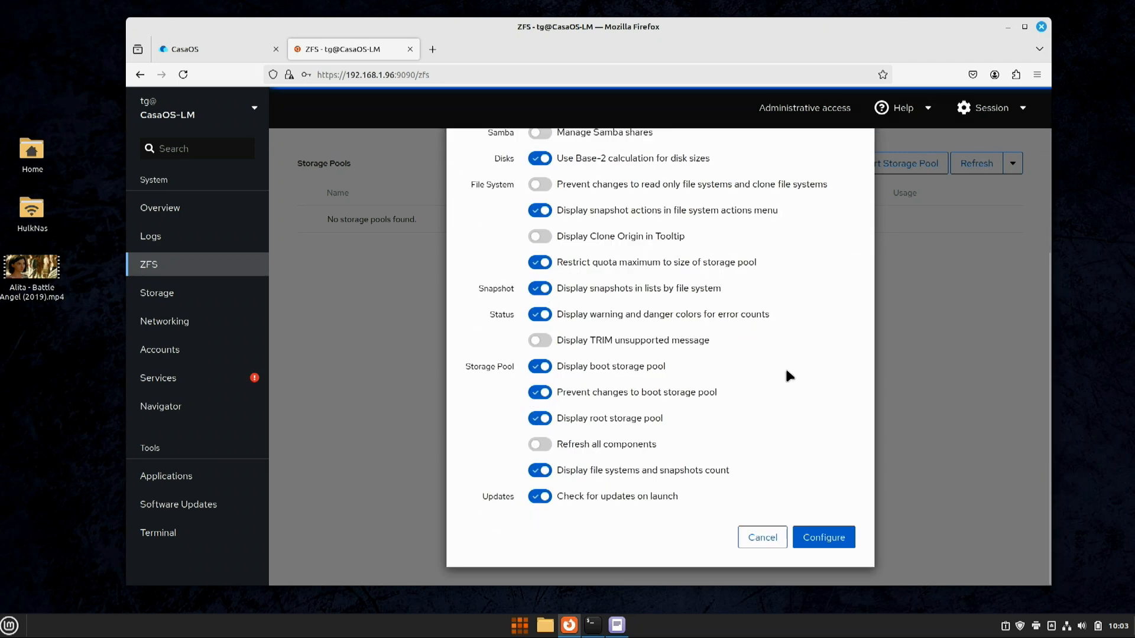
click(802, 541)
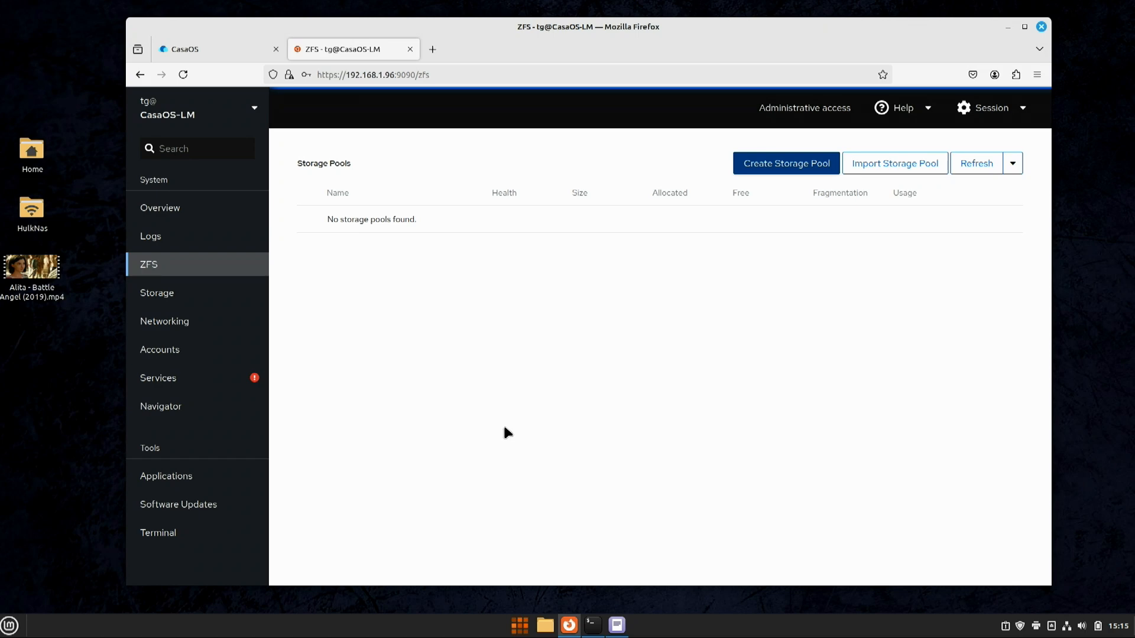
- Start a new ZFS storage pool named Files with RaidZ1 as its virtual device
click(778, 170)
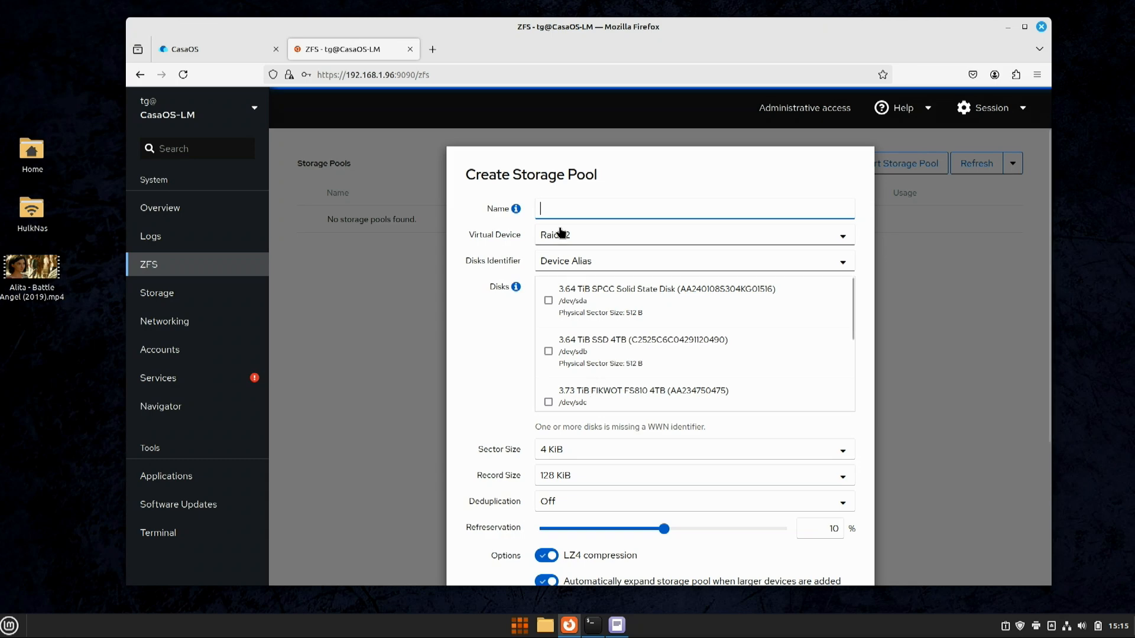
text(F)
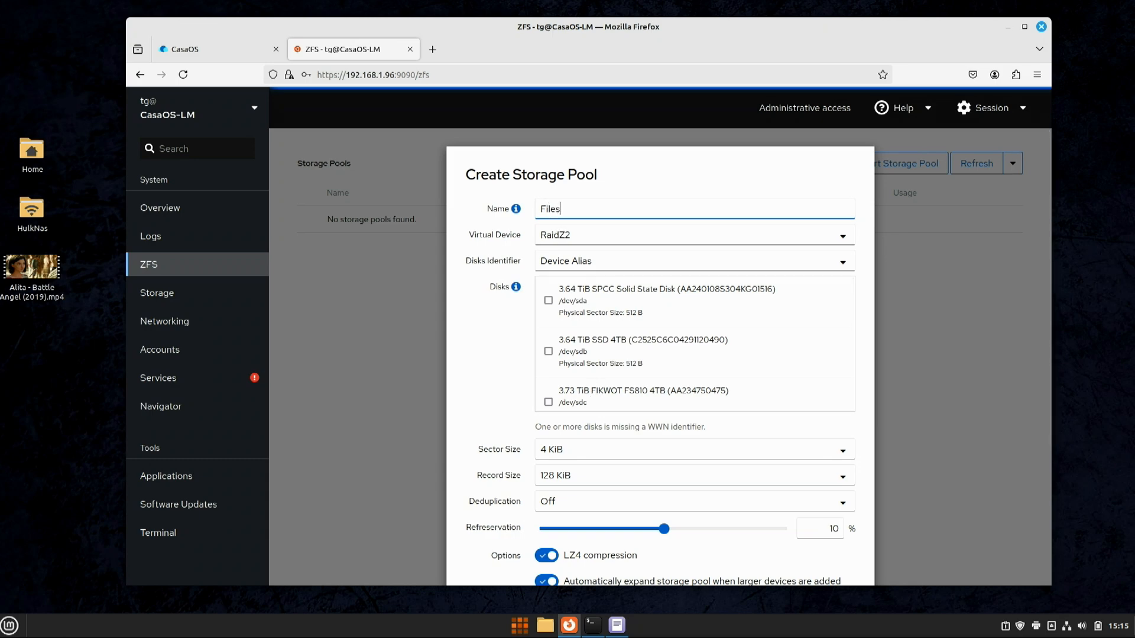
click(591, 238)
click(576, 311)
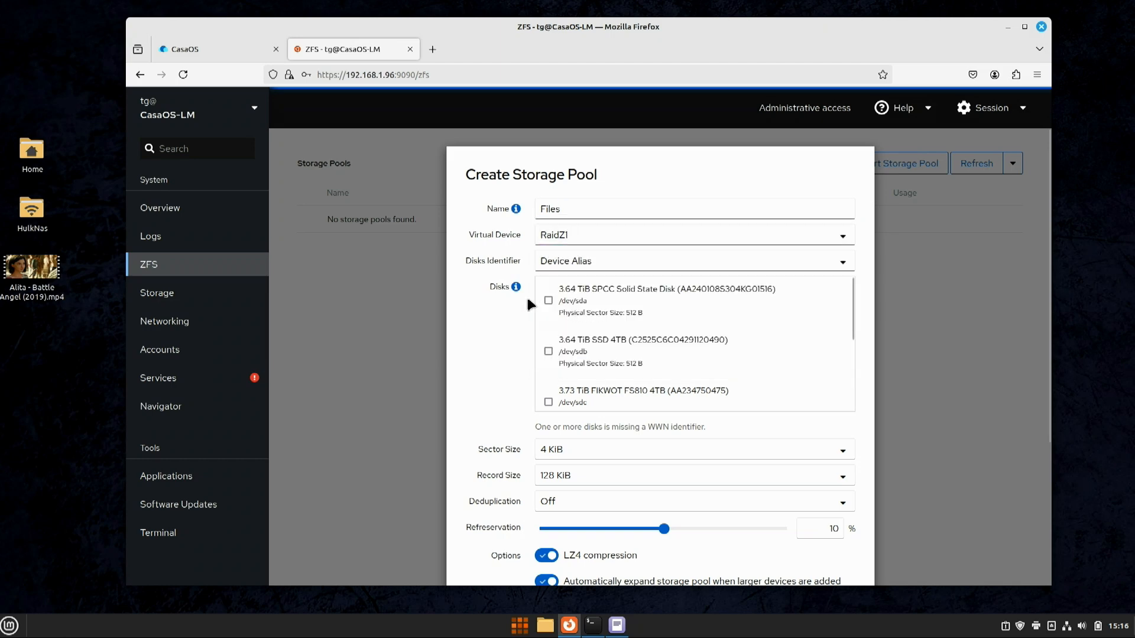
- Identify the pool's disks by Disk and select all five listed drives for the Files pool
click(559, 267)
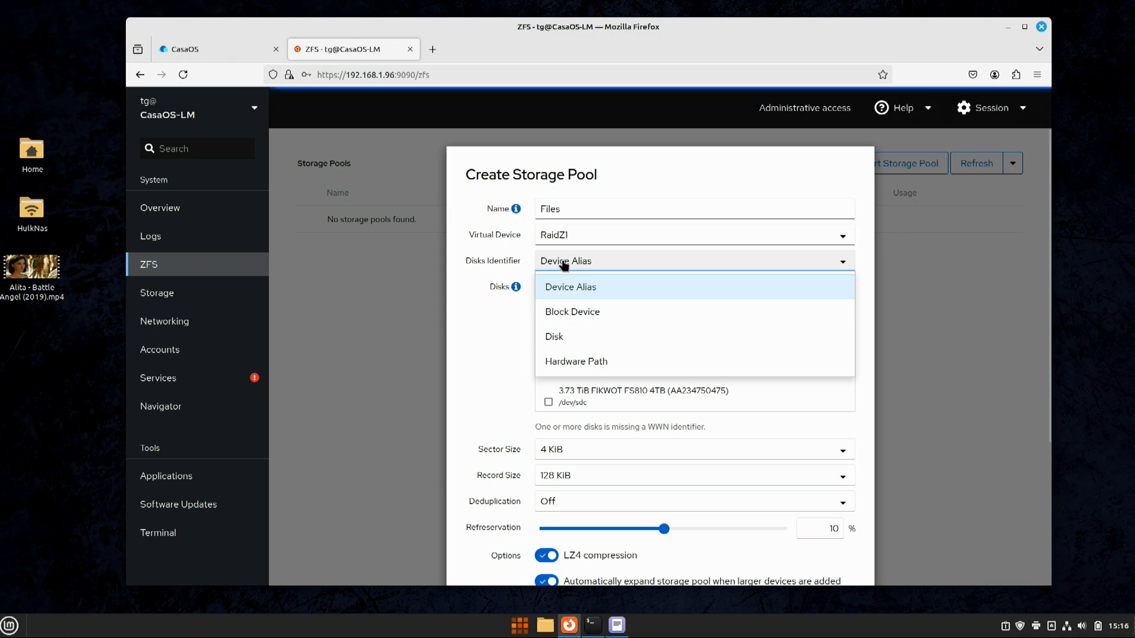
click(559, 335)
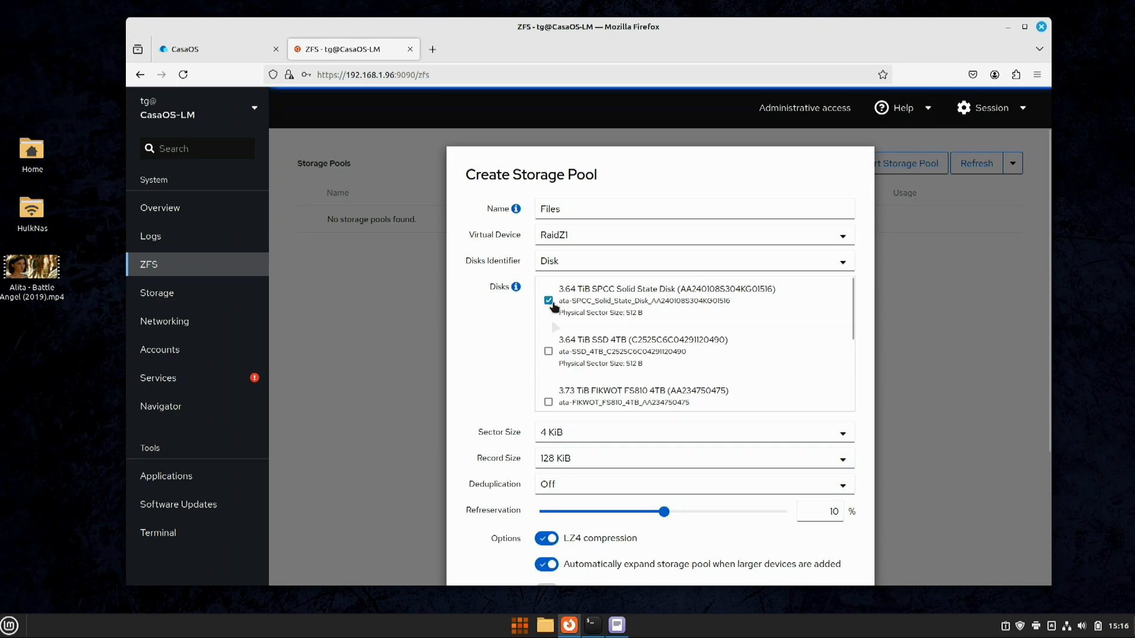
scroll(552, 378, down, 3)
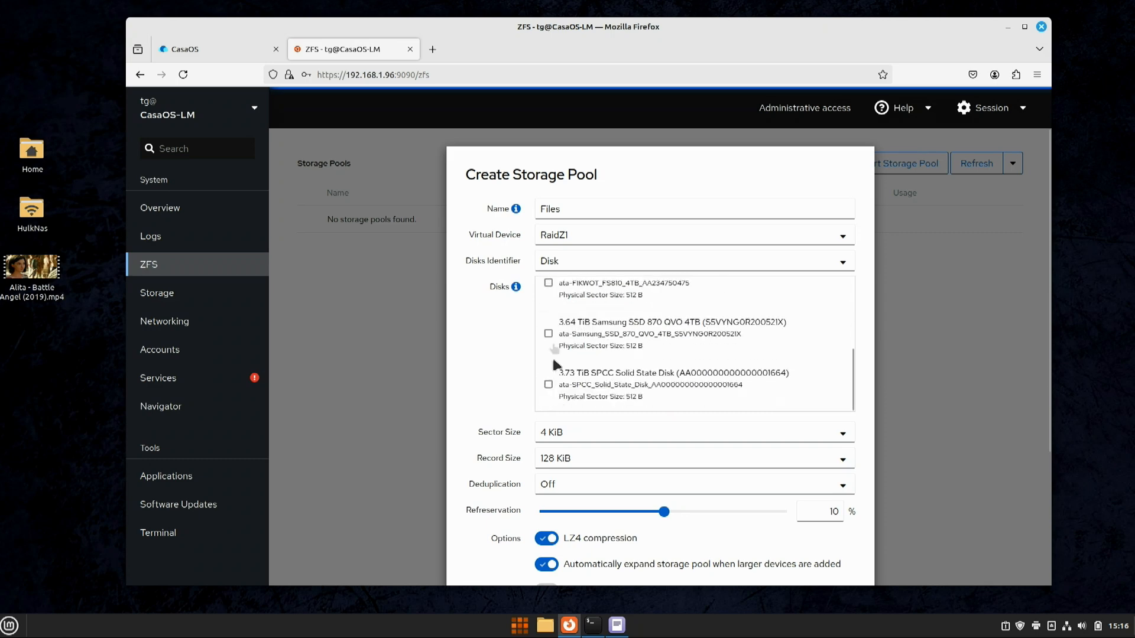
click(548, 282)
click(549, 384)
- Enable forceful creation and try to create the Files RaidZ1 storage pool from the dialog
scroll(672, 390, down, 3)
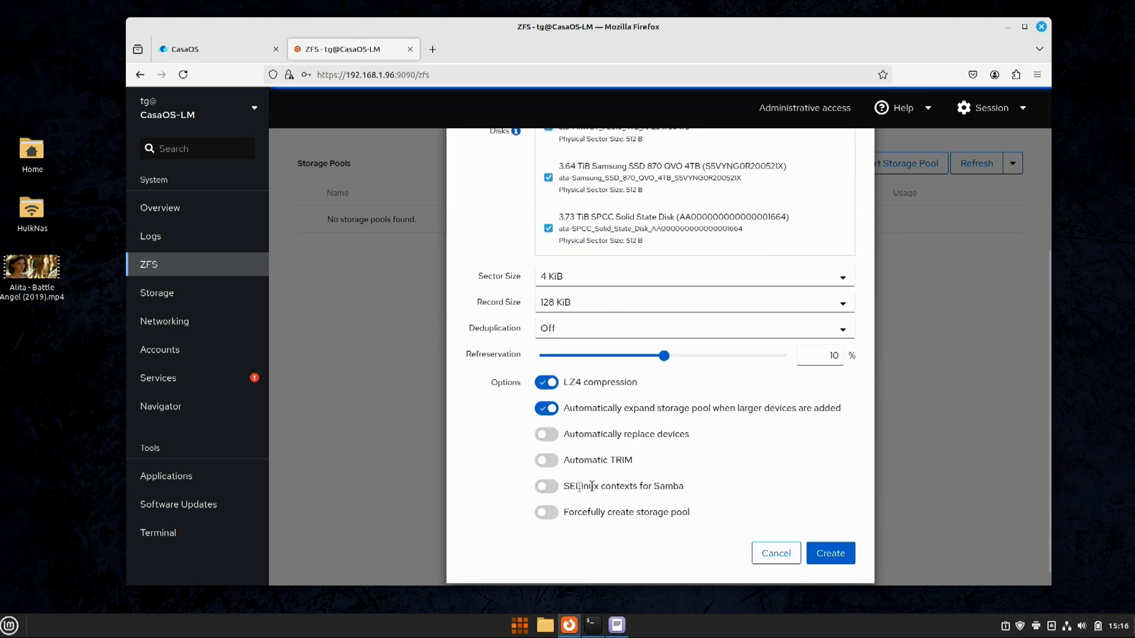
click(546, 512)
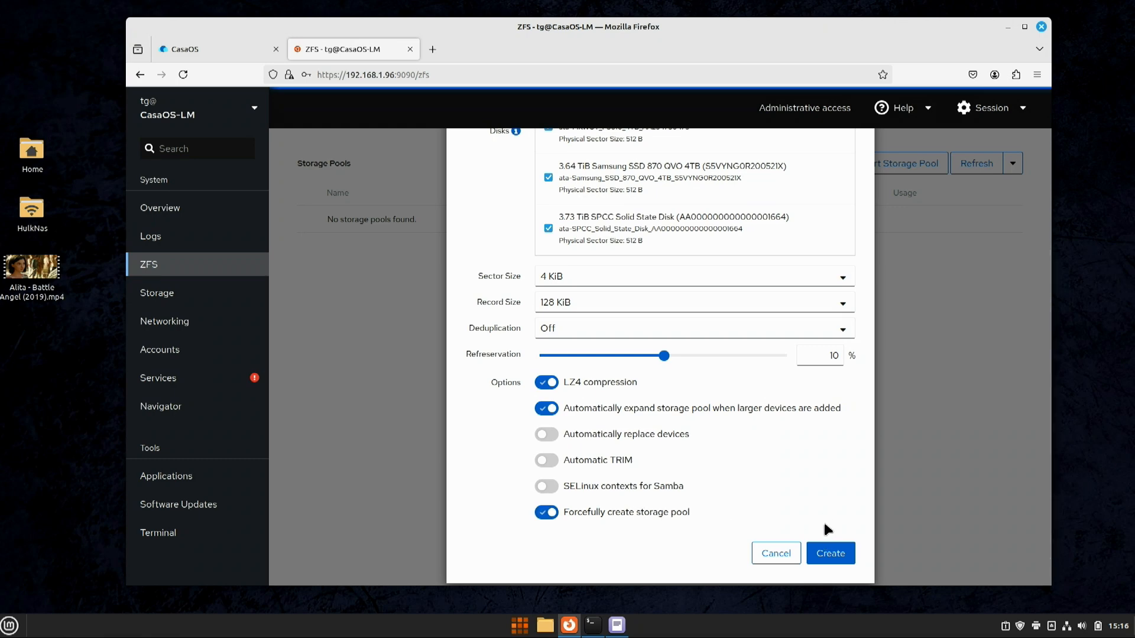
click(827, 551)
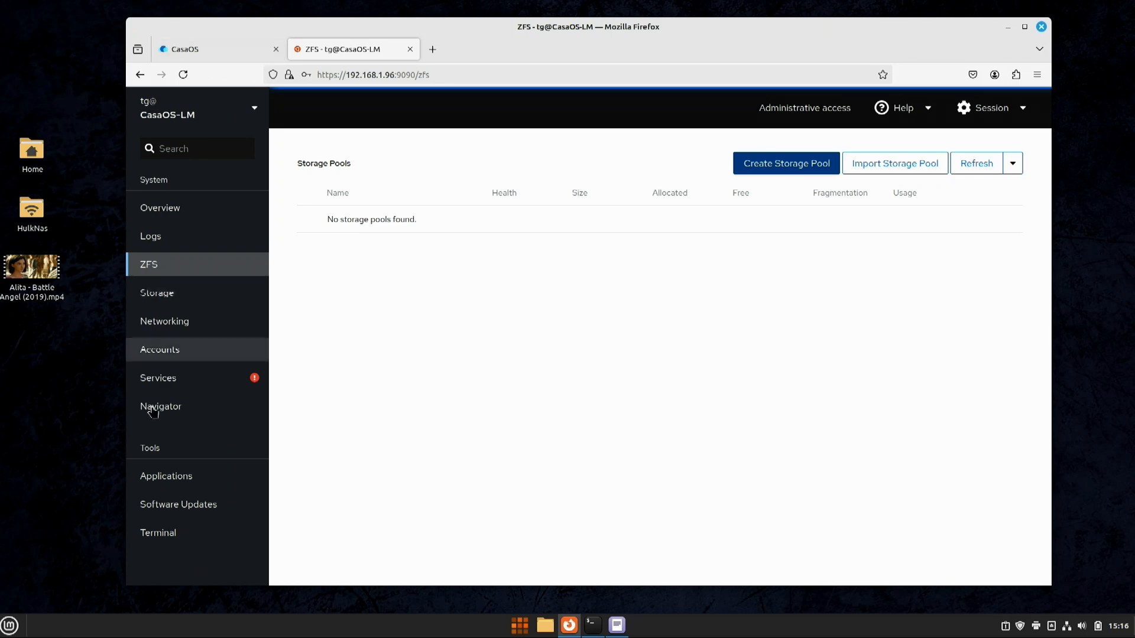
- Open Cockpit's terminal and list the server's block devices with lsblk
click(173, 543)
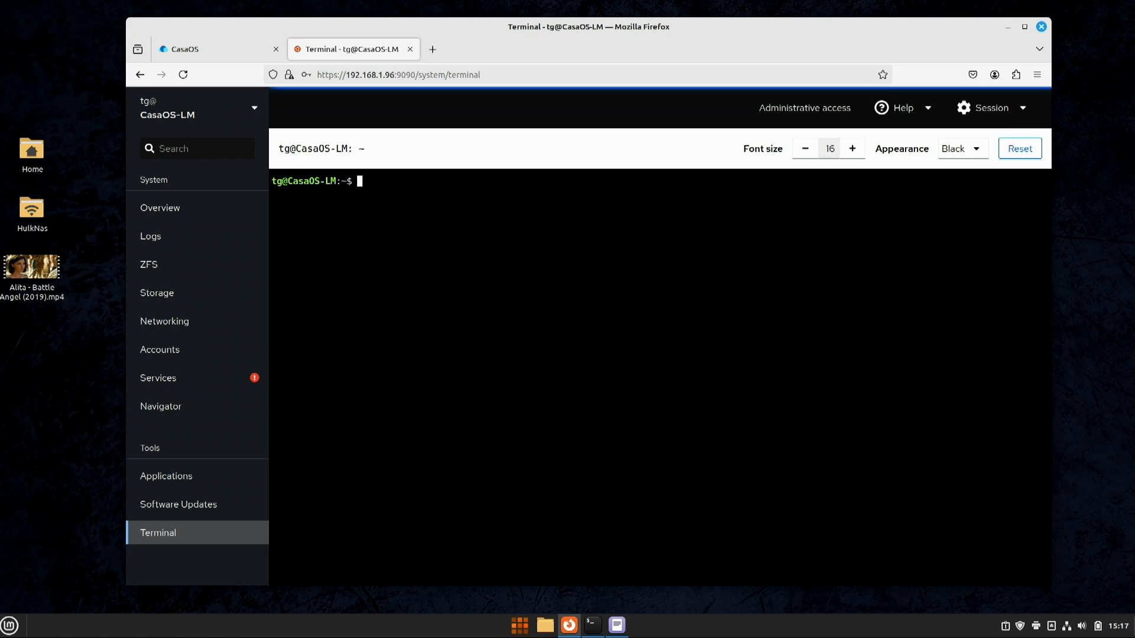
text(lsblk)
key(Return)
key(Return)
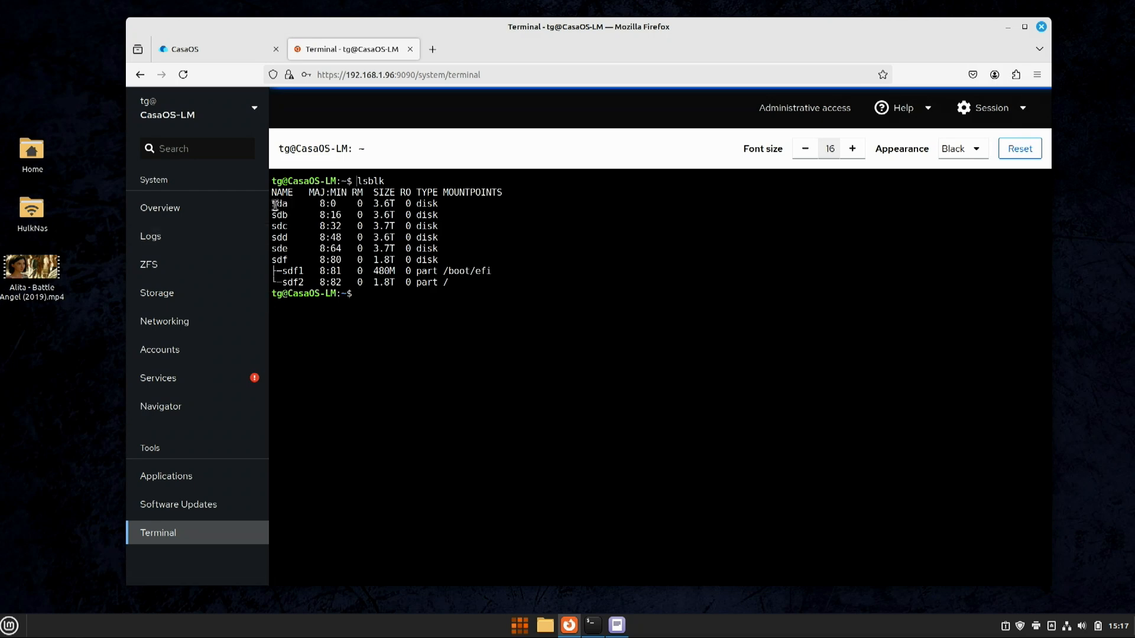
- Examine the lsblk output to tell the data disks sda to sde from the system disk sdf
drag(274, 206, 297, 205)
drag(373, 195, 394, 206)
click(394, 203)
drag(272, 204, 290, 204)
click(290, 204)
double_click(279, 215)
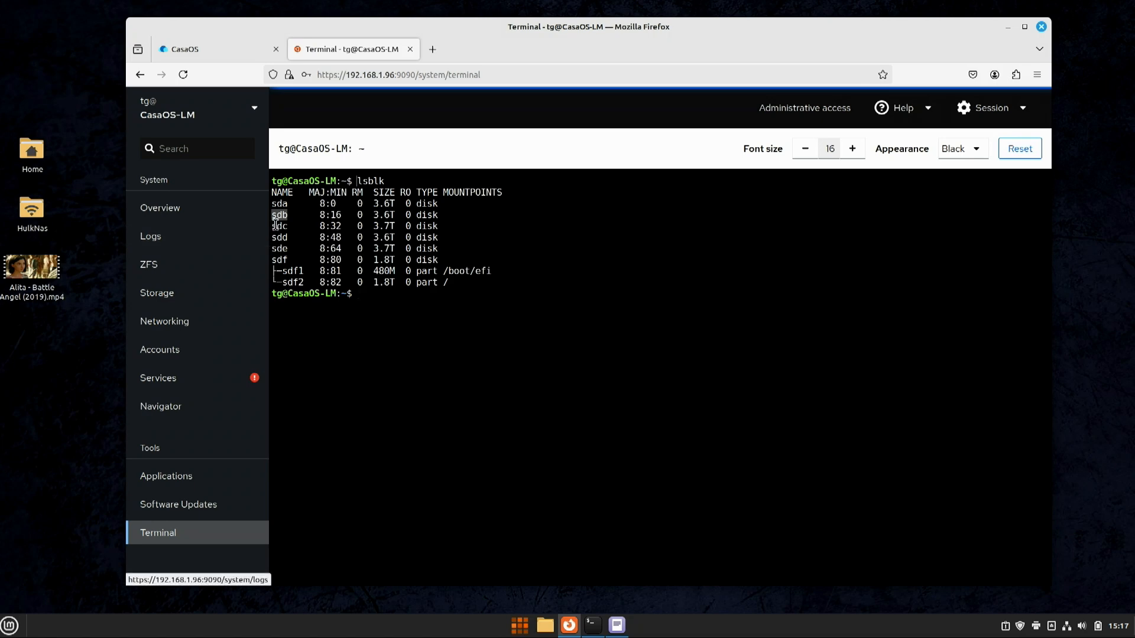
click(271, 227)
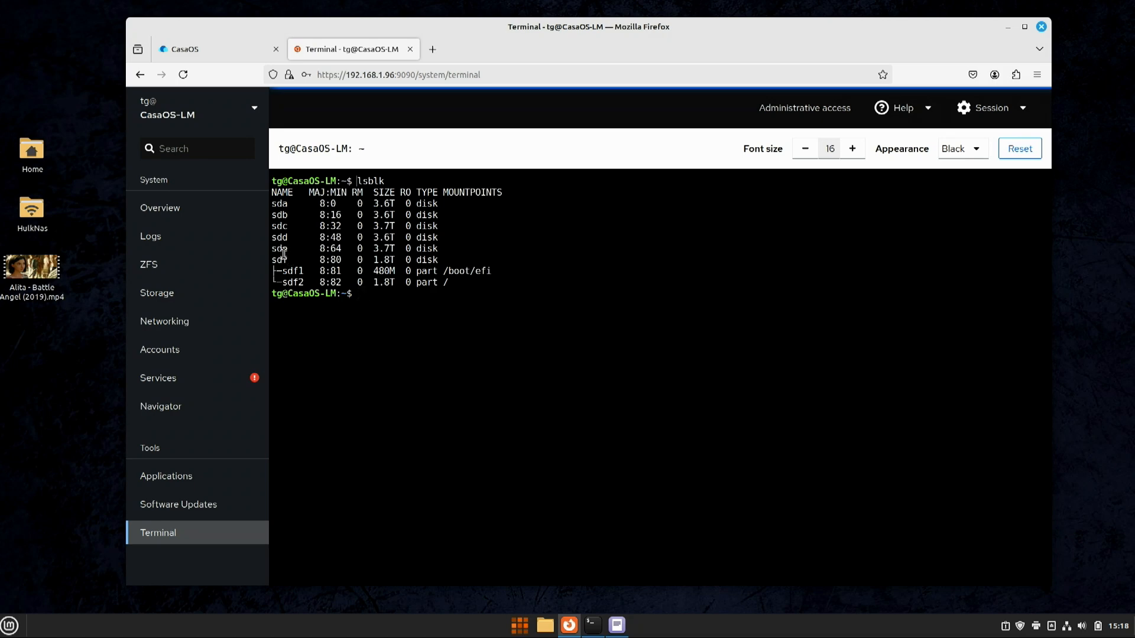
drag(273, 260, 477, 282)
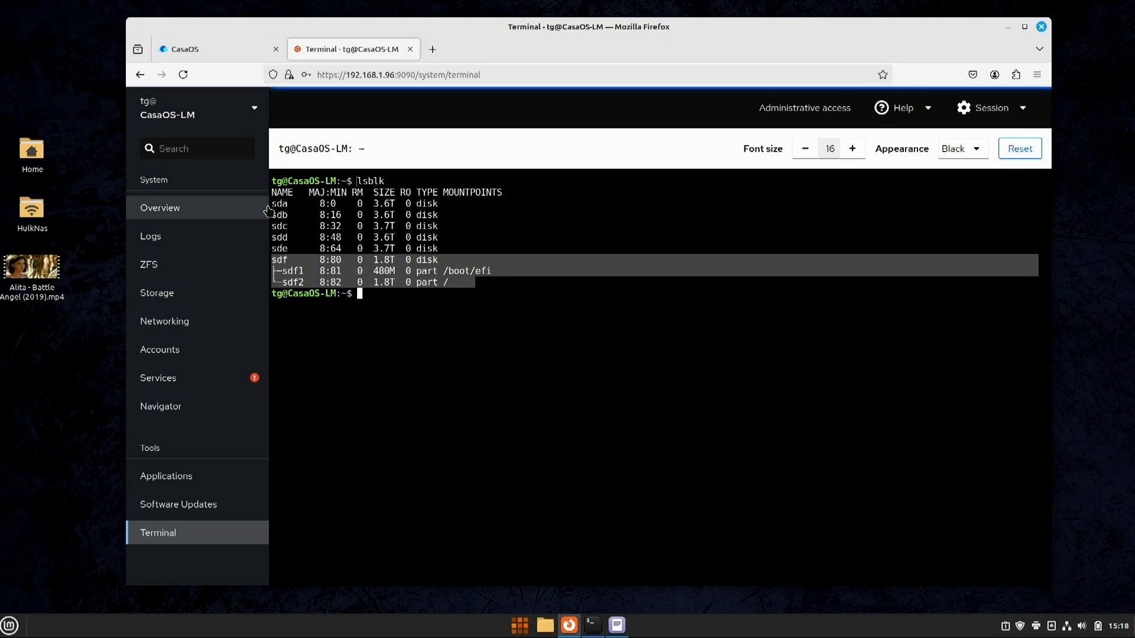
drag(272, 204, 448, 252)
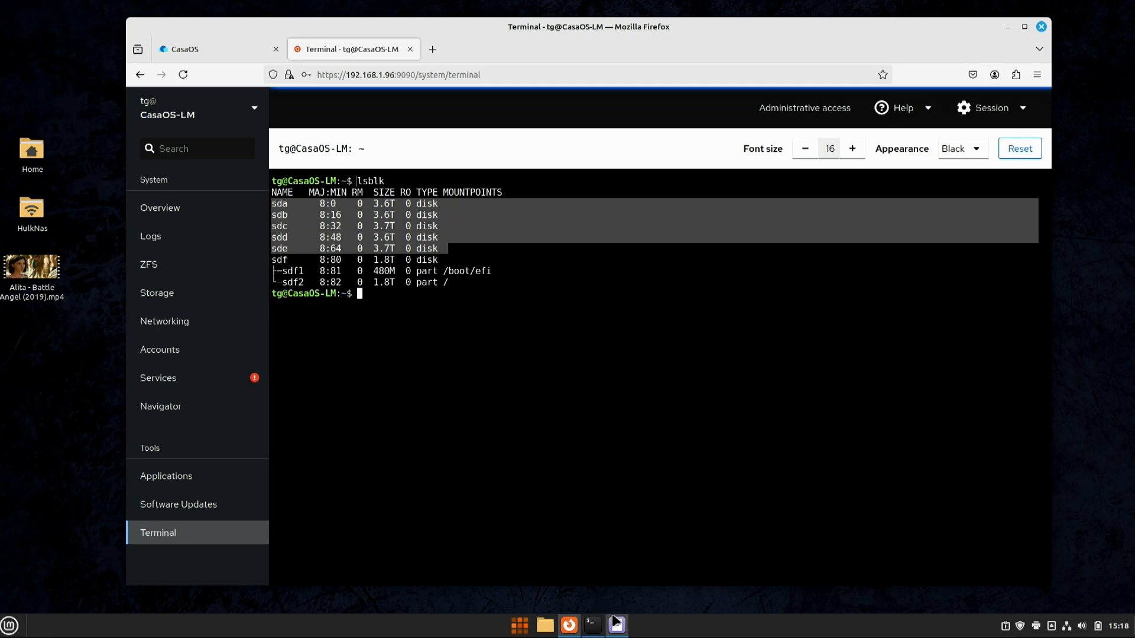
- Run sudo fdisk -l in the terminal and authenticate with the sudo password
mouse_move(618, 627)
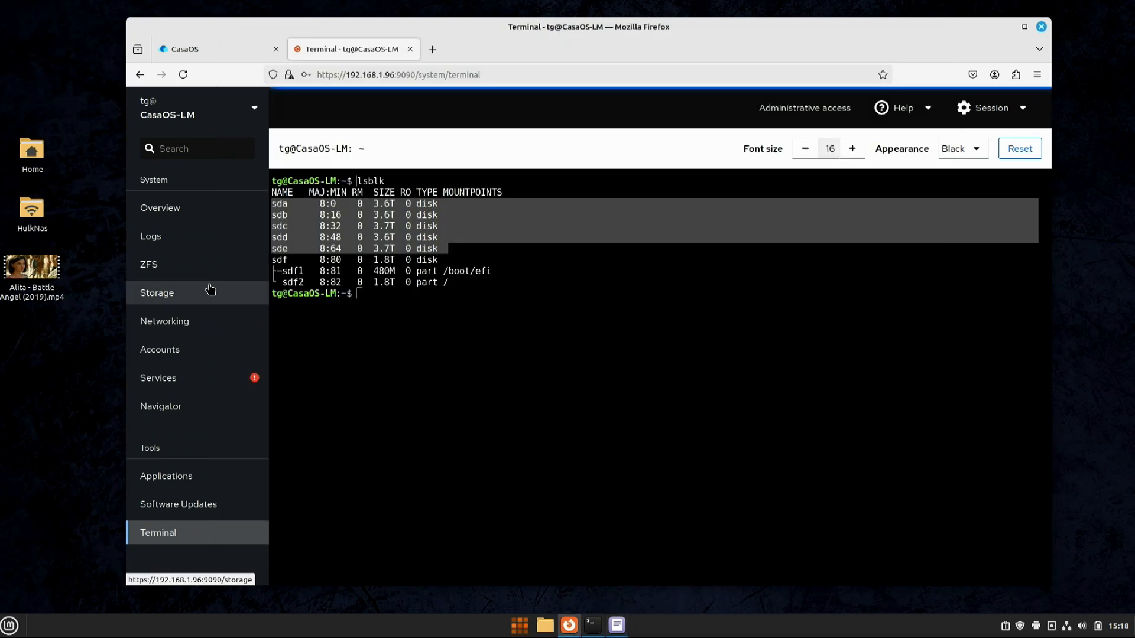
text(sudo fdisk -l)
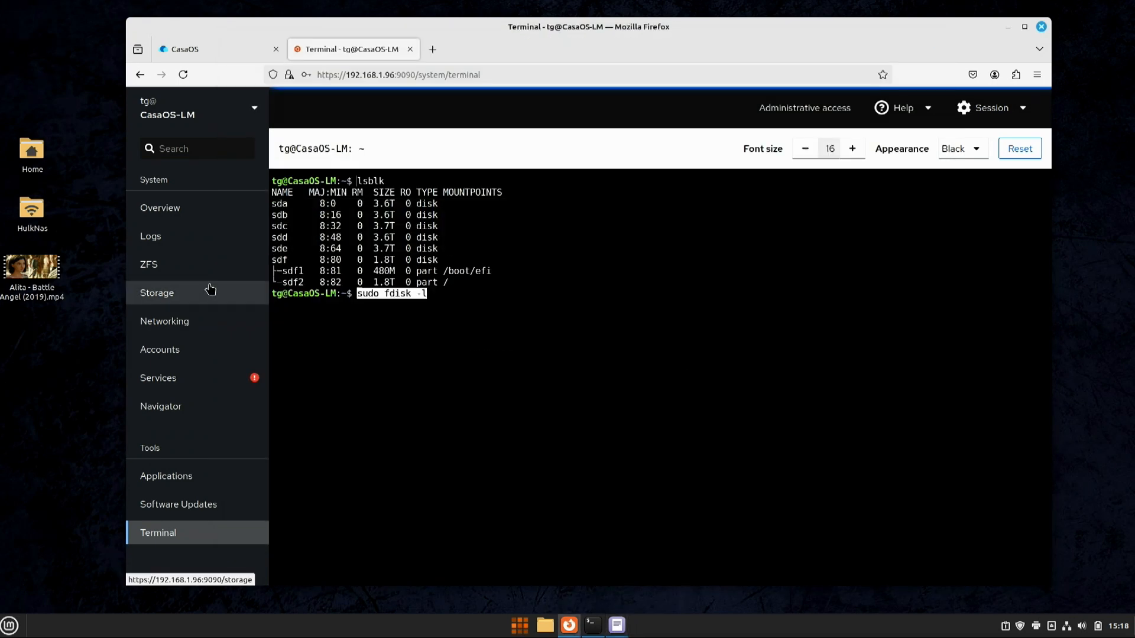
key(Right)
key(Return)
text(***)
key(Return)
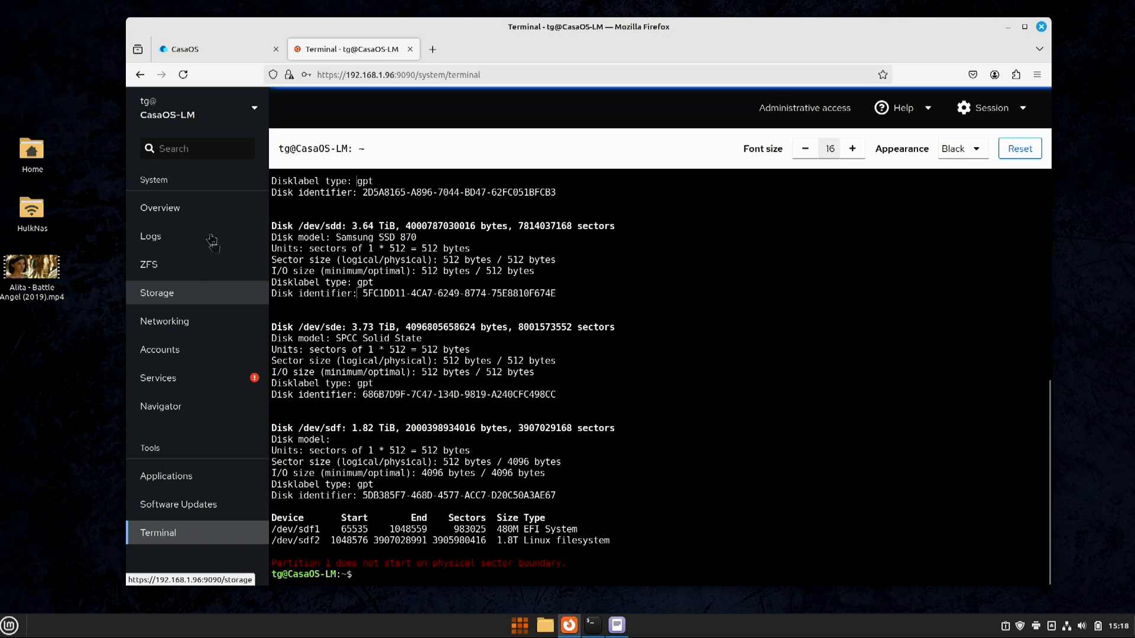
- Examine the fdisk output for each disk's device path, size and model
scroll(354, 275, up, 10)
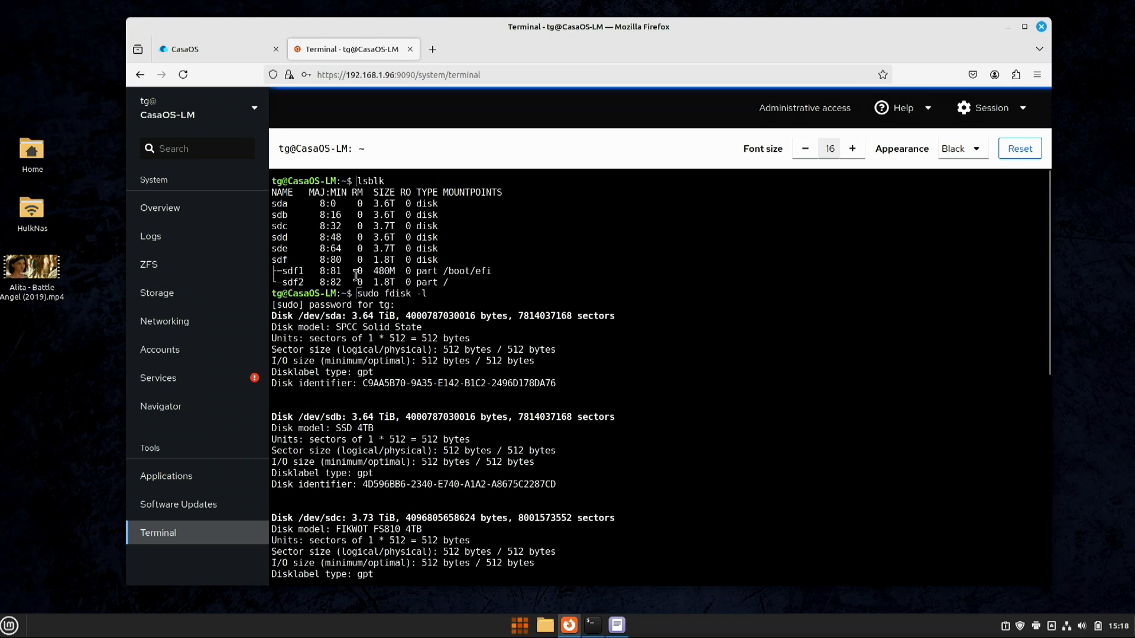
drag(324, 314, 342, 315)
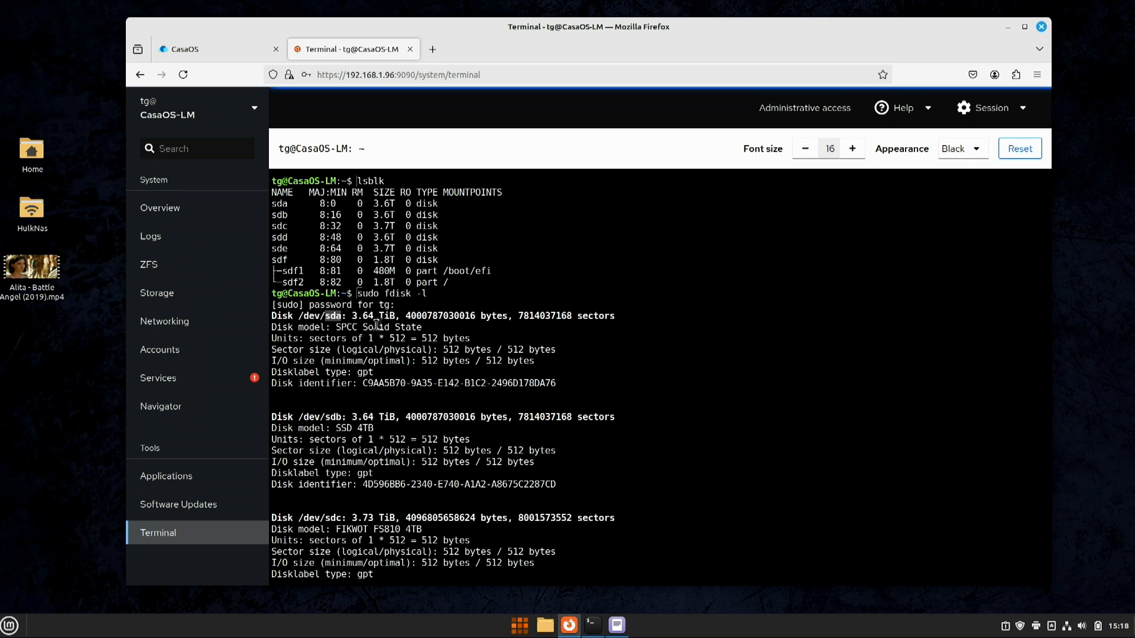
drag(337, 327, 358, 328)
click(299, 316)
drag(324, 315, 300, 318)
click(300, 318)
scroll(353, 354, down, 10)
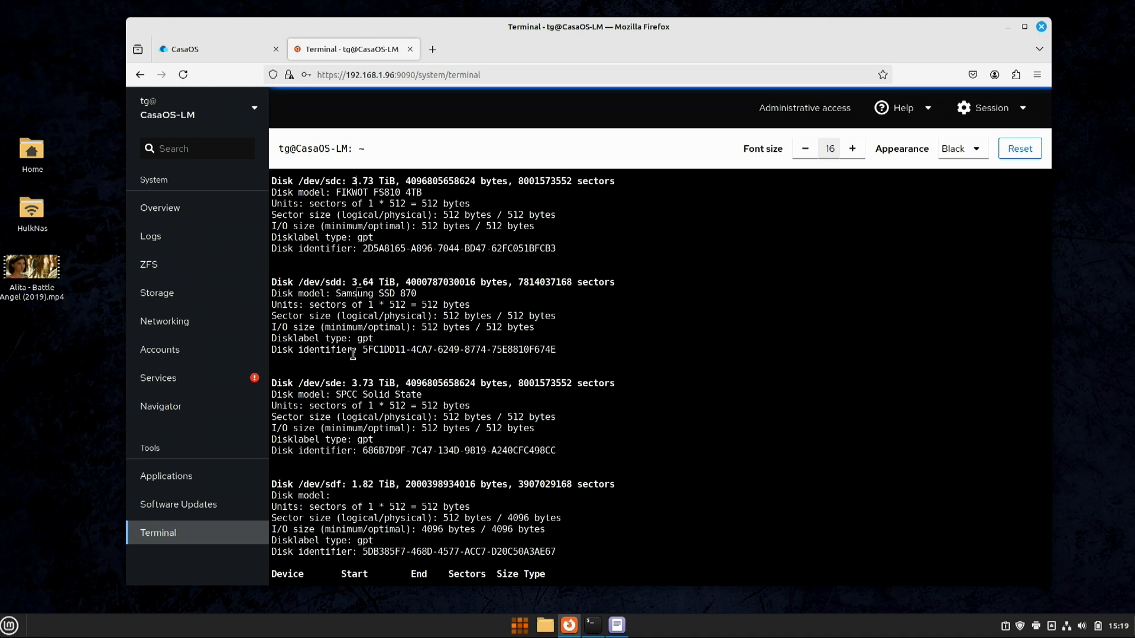
scroll(353, 354, up, 4)
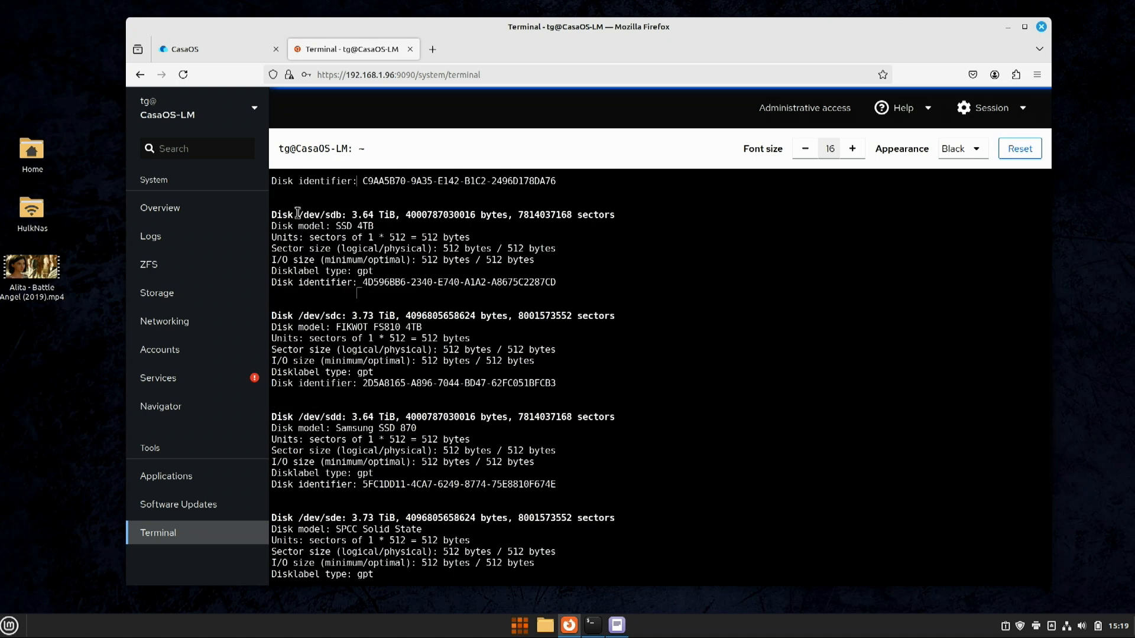
drag(297, 214, 341, 215)
scroll(417, 314, down, 6)
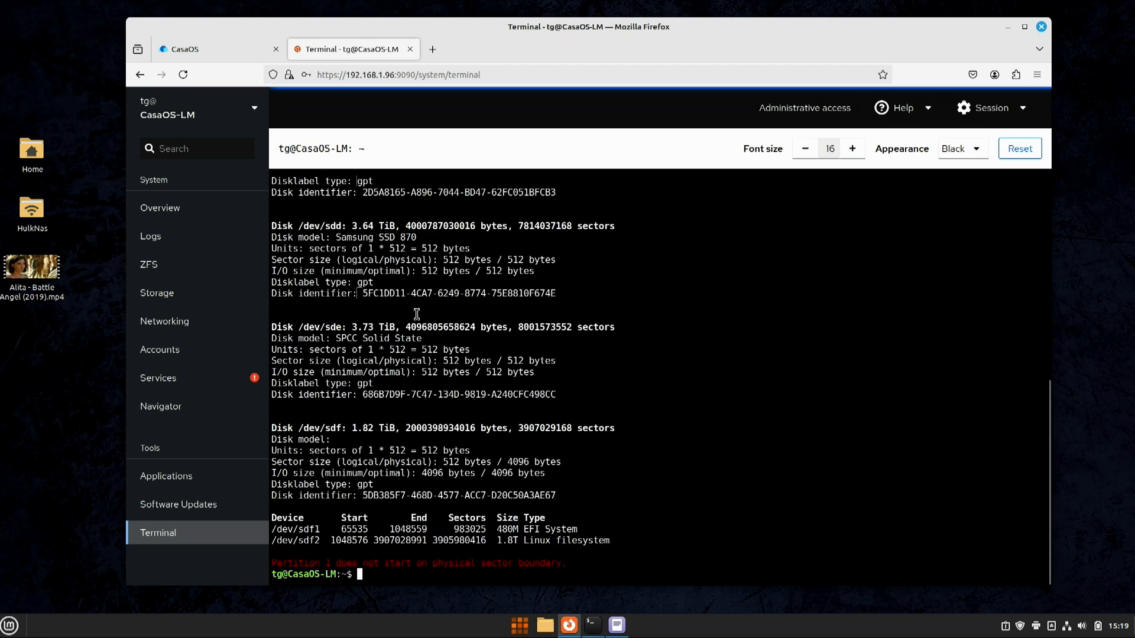
- Run lsblk again to show the drive names just above the terminal prompt
key(Up)
key(Up)
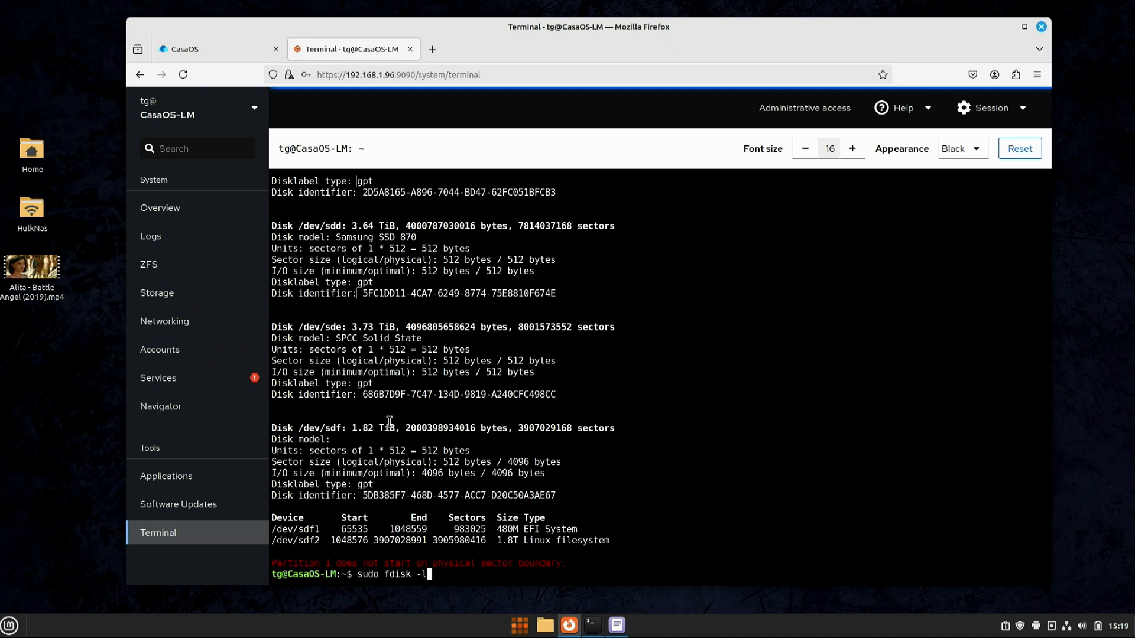
key(Return)
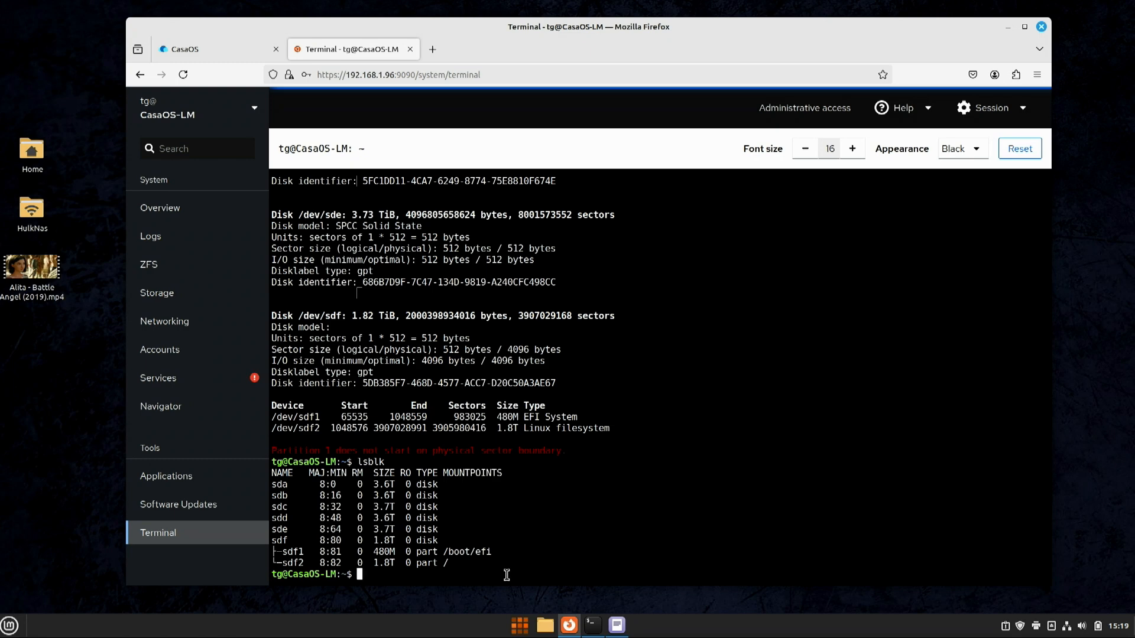
- Create the pool with sudo zpool create -f Files raidz1 /dev/sda /dev/sdb /dev/sdc /dev/sdd /dev/sde
text(sudo zpool create -f Files raidz1 /dev/sda /dev/sdb /dev/sdc /dev/sdd /dev/sde)
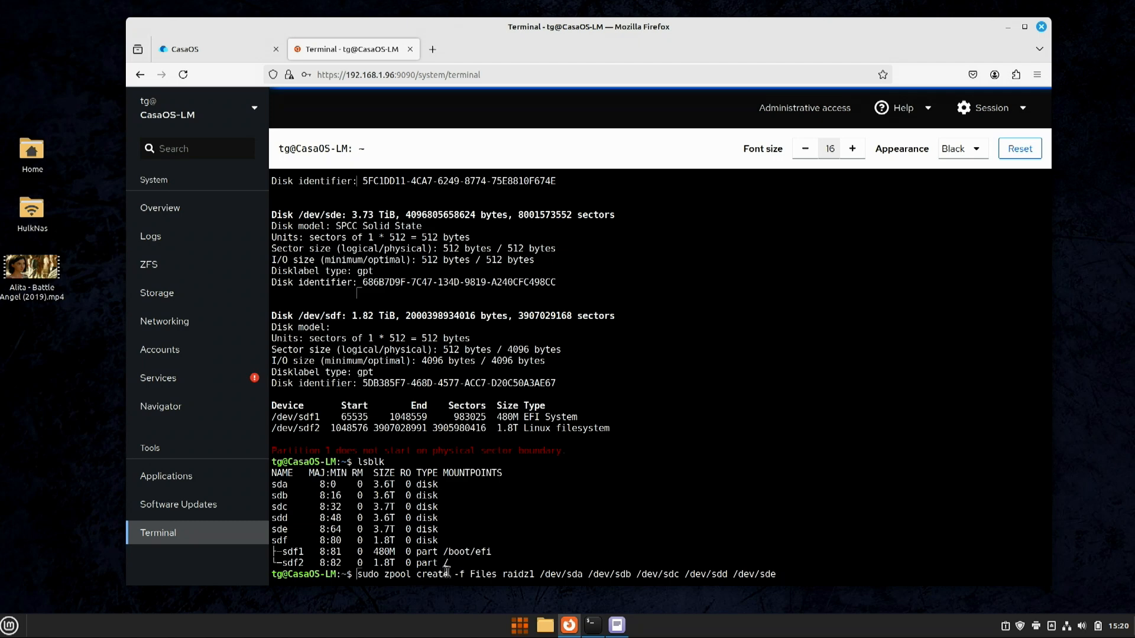
double_click(478, 575)
click(515, 575)
drag(503, 571, 536, 574)
click(779, 574)
key(Return)
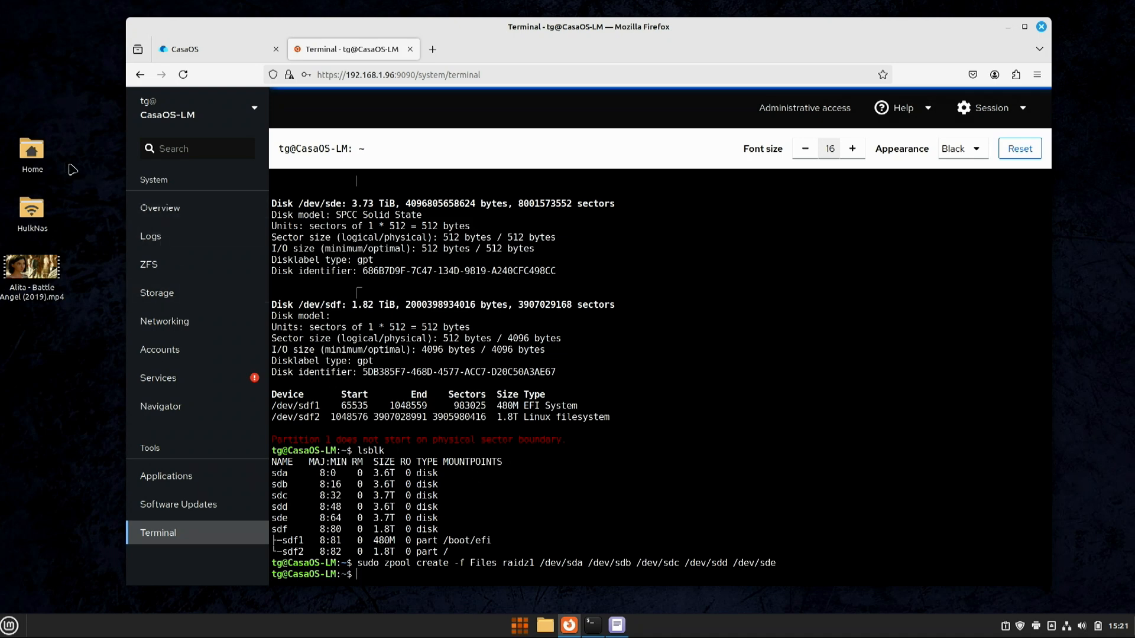
- Inspect the Files folder and its free space at the file system root in the file manager, closing the window when done
double_click(30, 153)
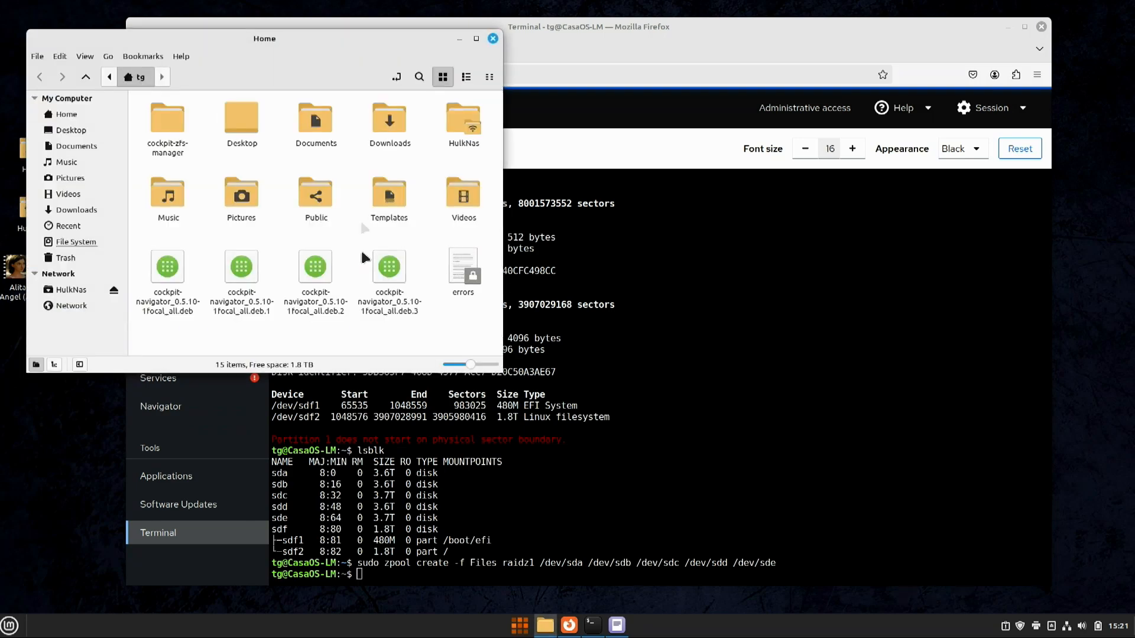
drag(318, 37, 554, 83)
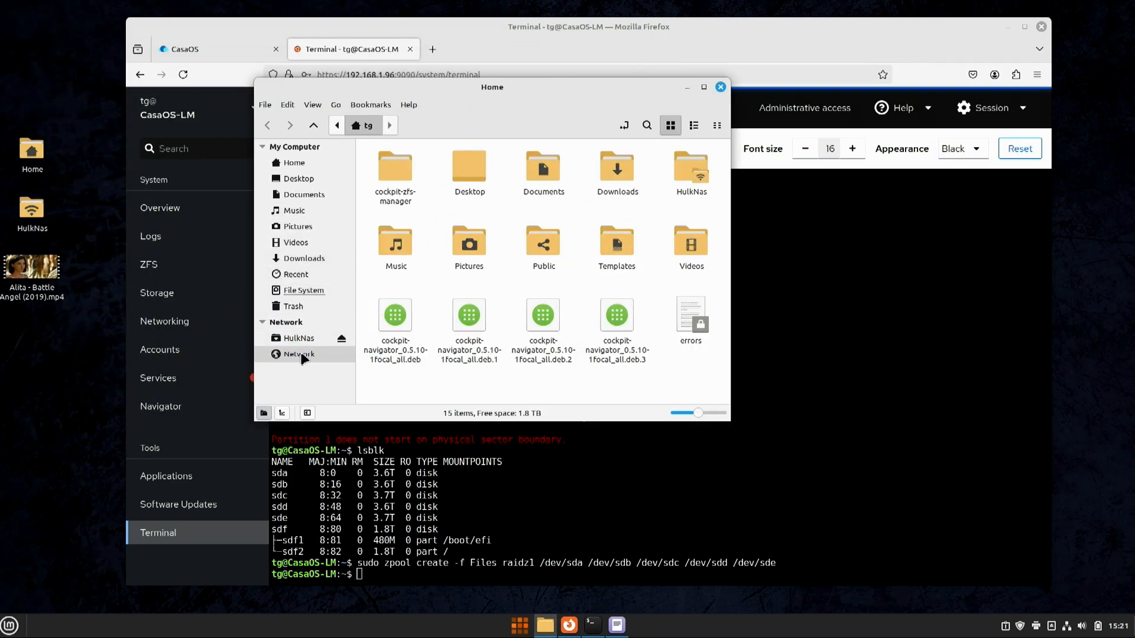
click(303, 290)
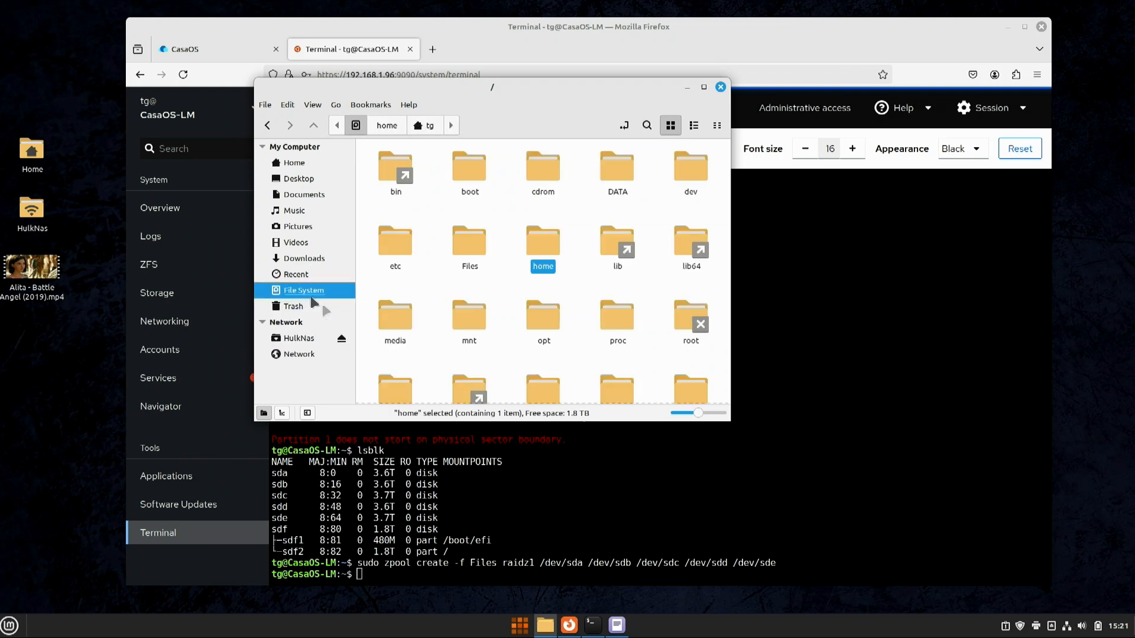
click(484, 254)
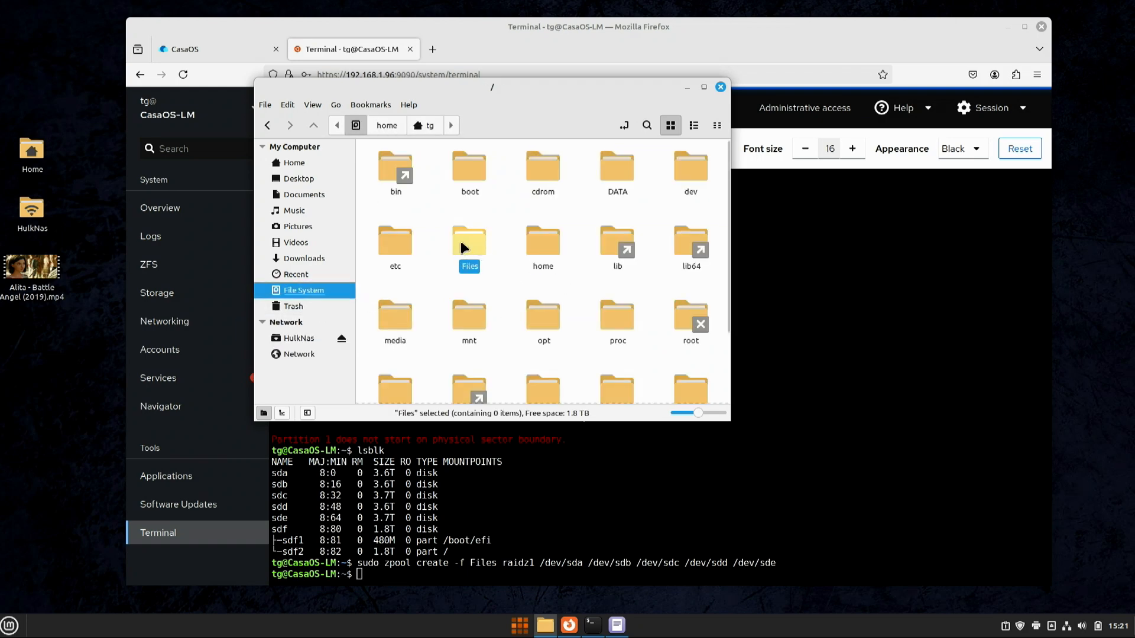
click(511, 251)
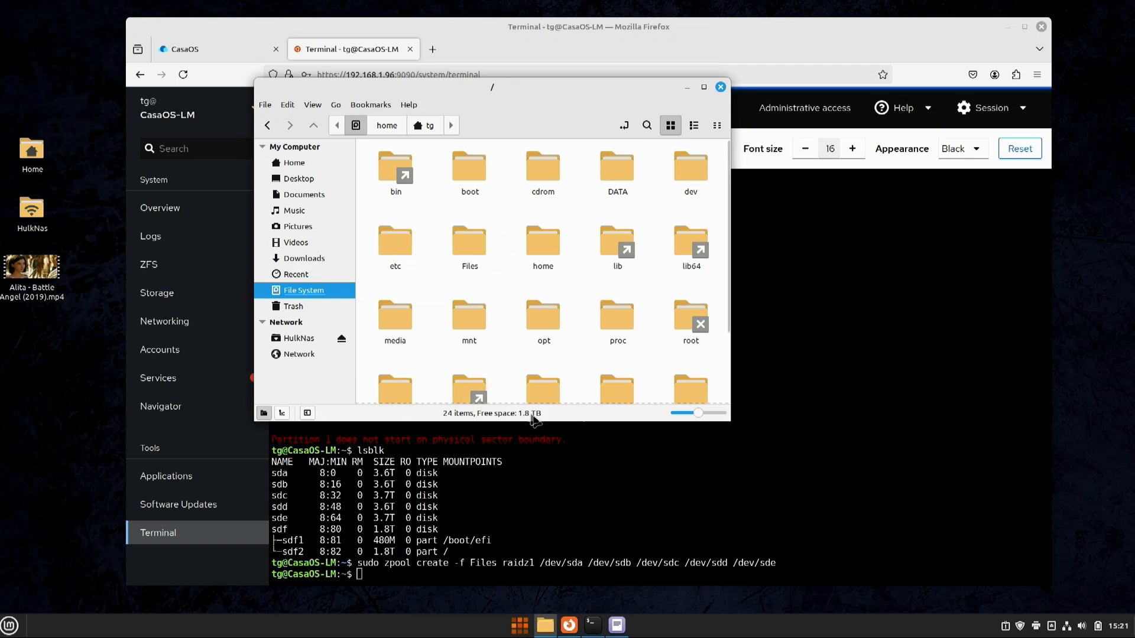
double_click(471, 247)
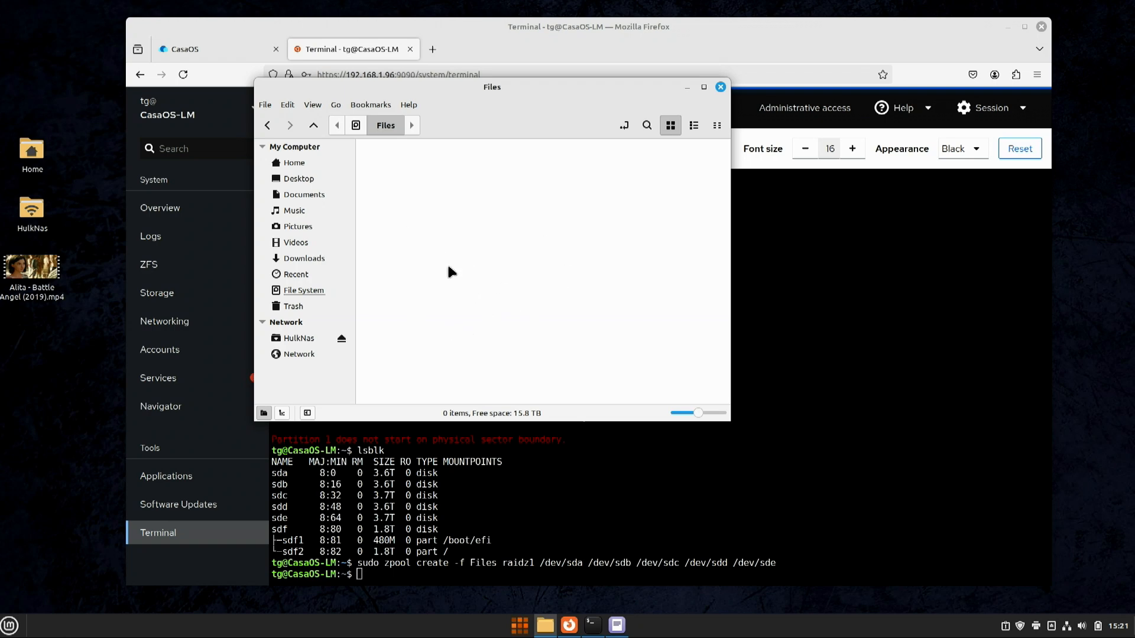
key(ctrl+w)
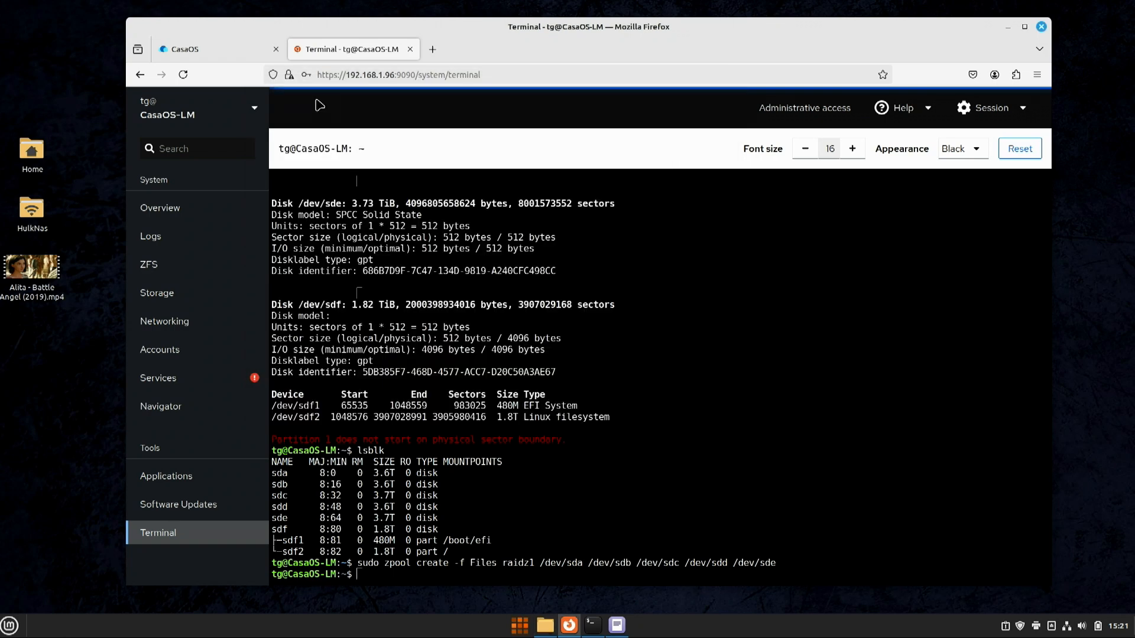
- Reload Cockpit's ZFS page and view the status of the Files pool and its disks
click(151, 262)
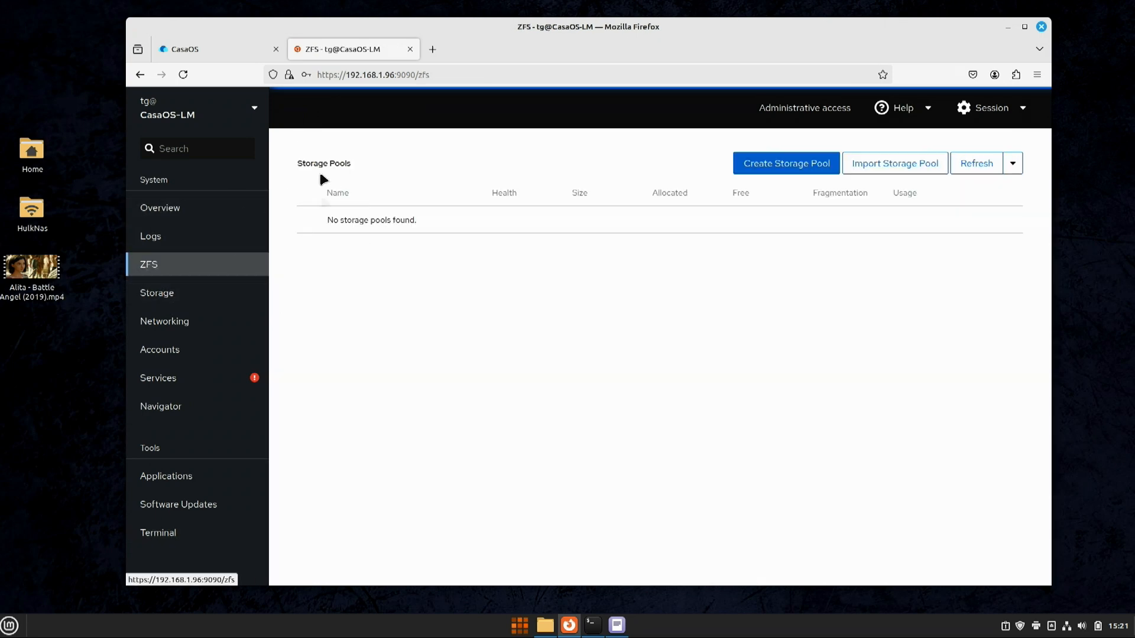
click(183, 75)
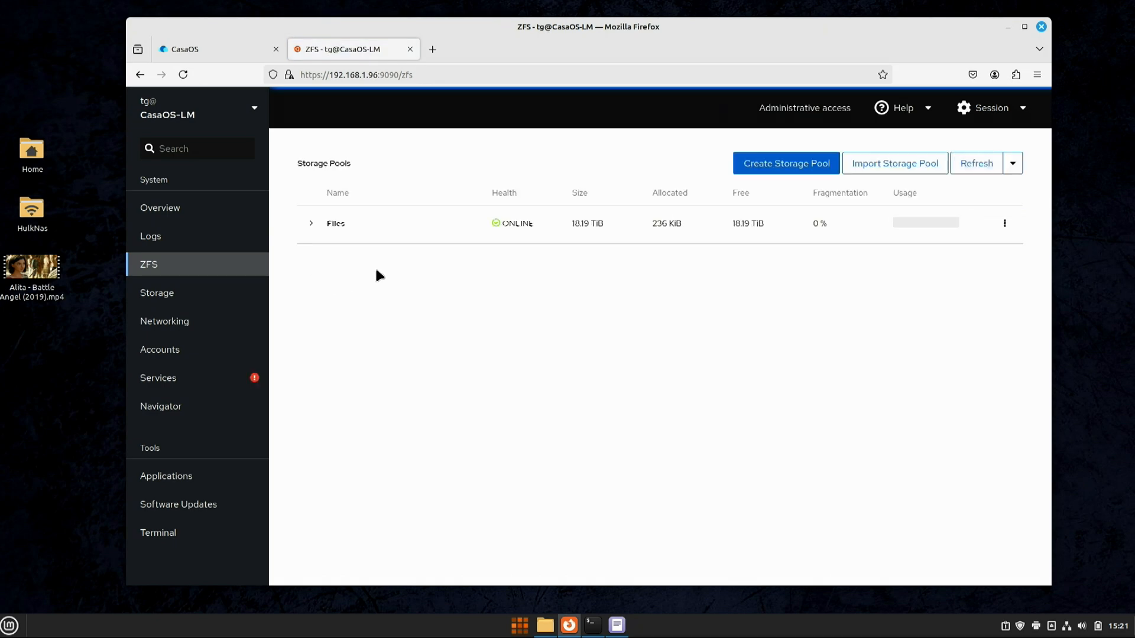
click(332, 227)
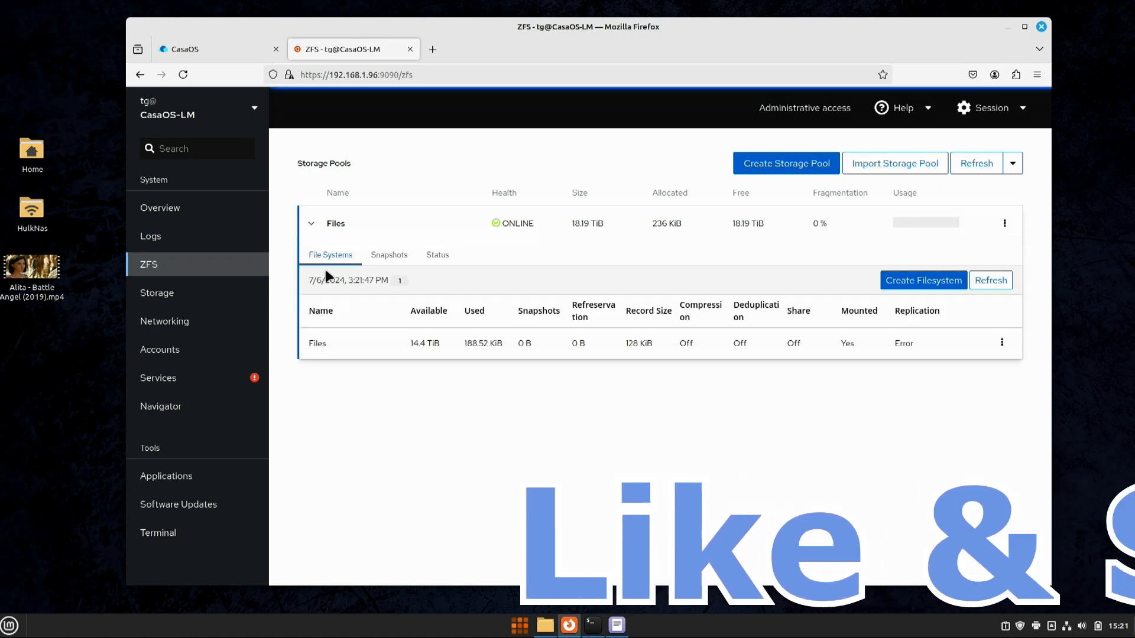
click(437, 255)
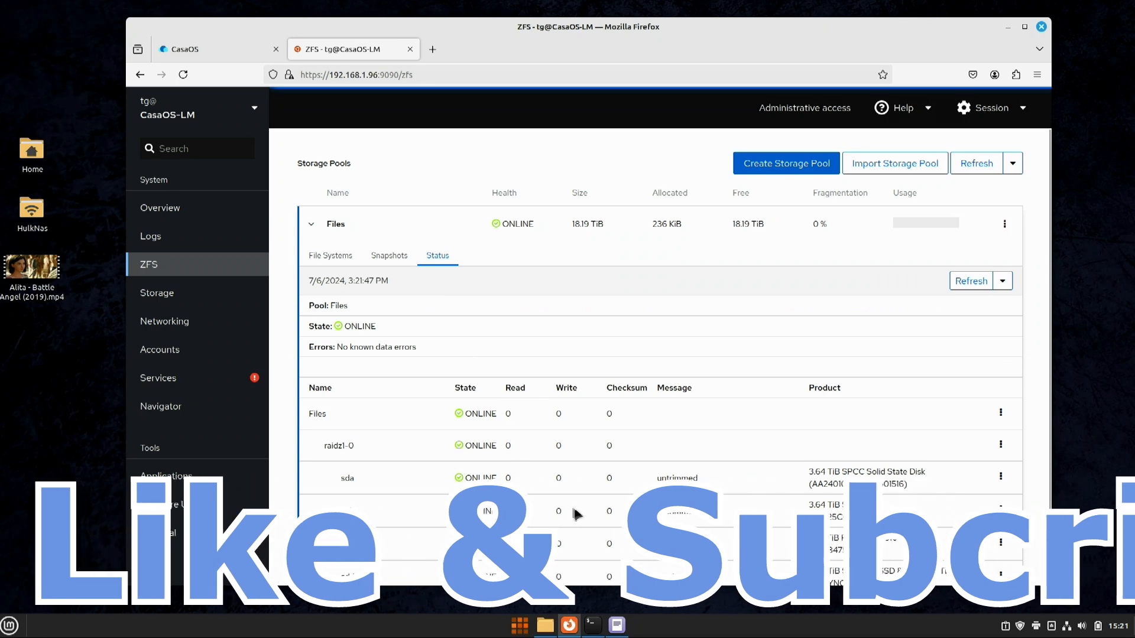
- Review the disk list in the Files pool's status and the management actions offered for disk sda, such as Replace Disk
scroll(577, 514, down, 2)
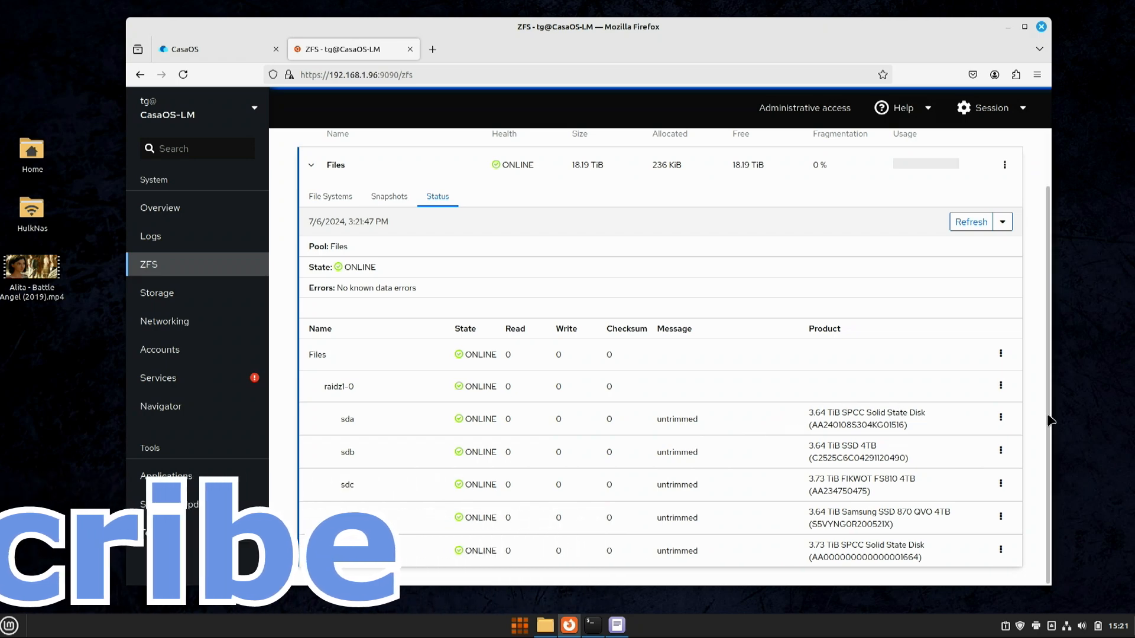
click(1000, 419)
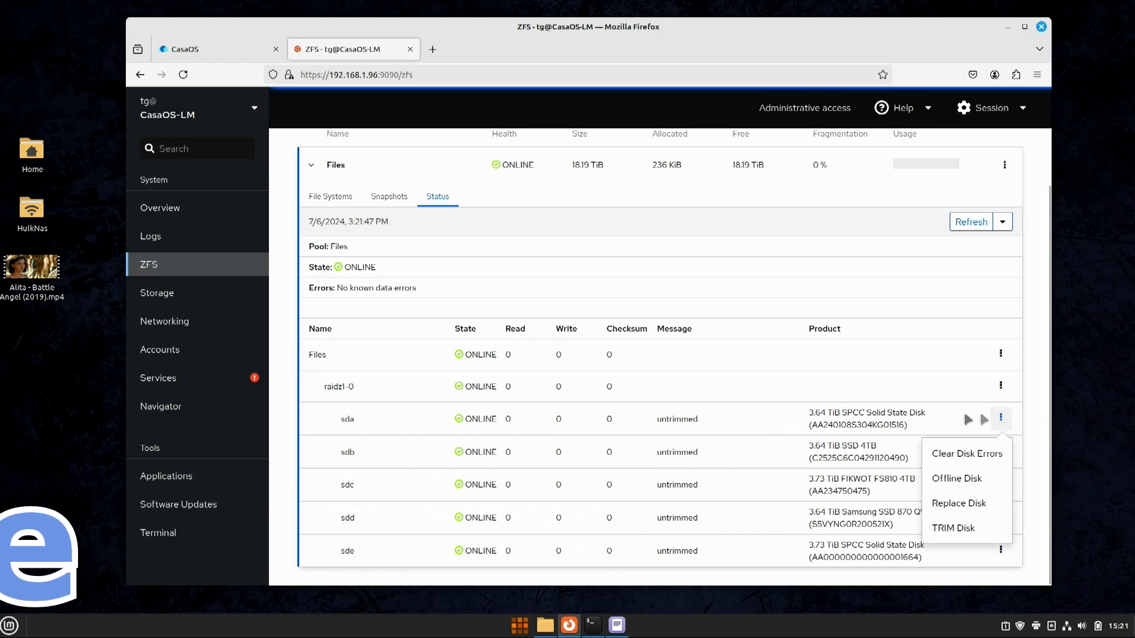
click(803, 418)
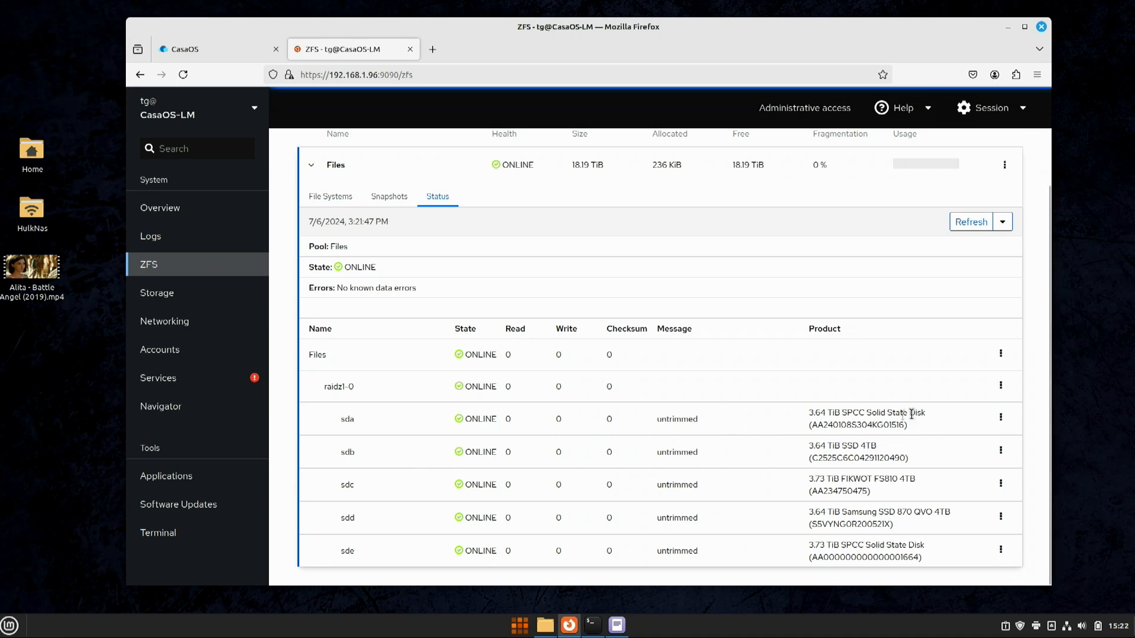
click(1001, 417)
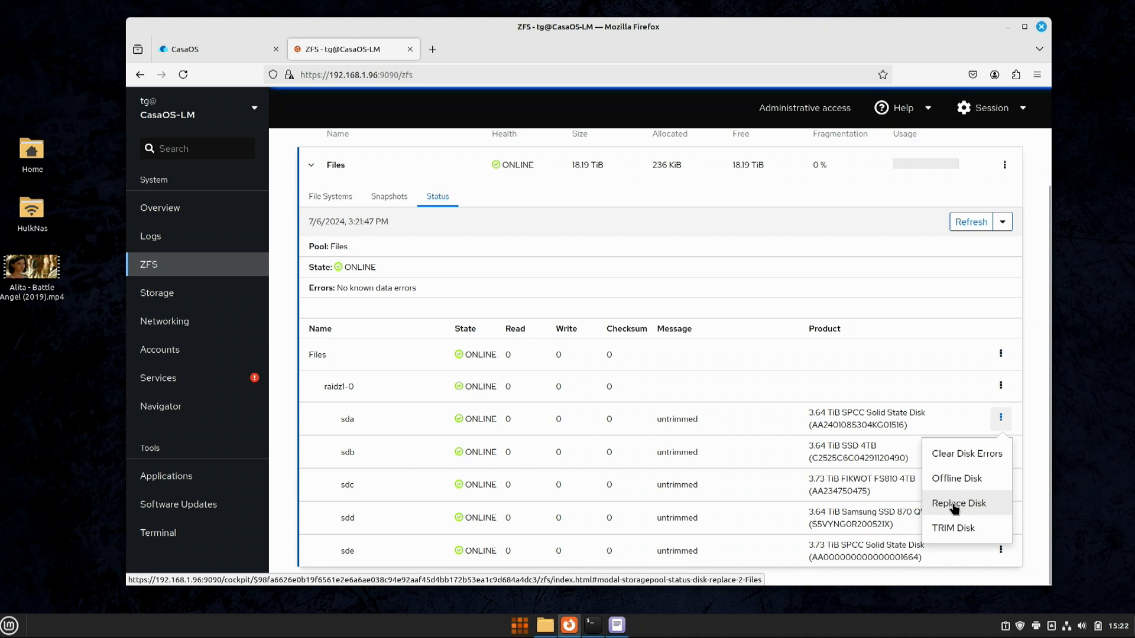
click(740, 440)
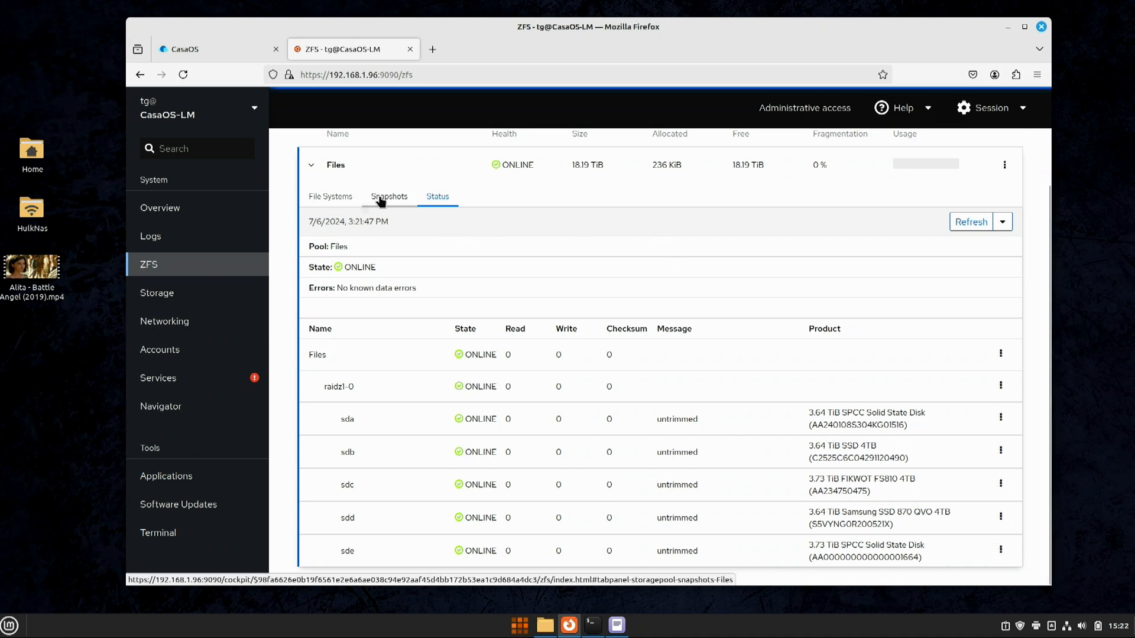
- View the Files pool's file systems with their available space and check the pool's usage
click(341, 201)
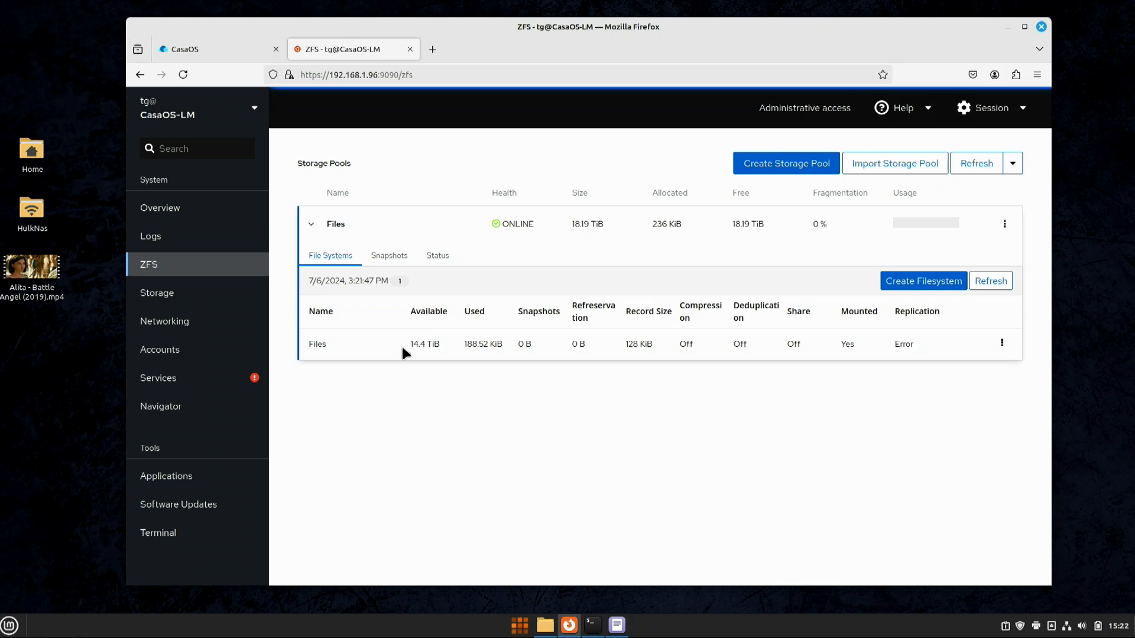
drag(412, 340, 432, 344)
click(919, 230)
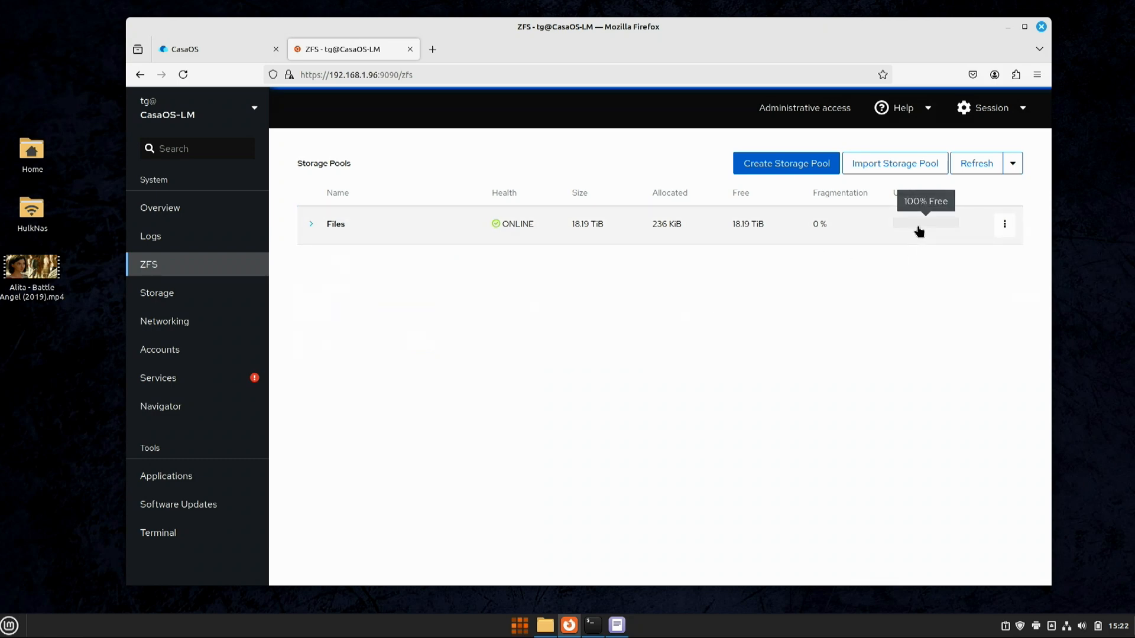
click(329, 231)
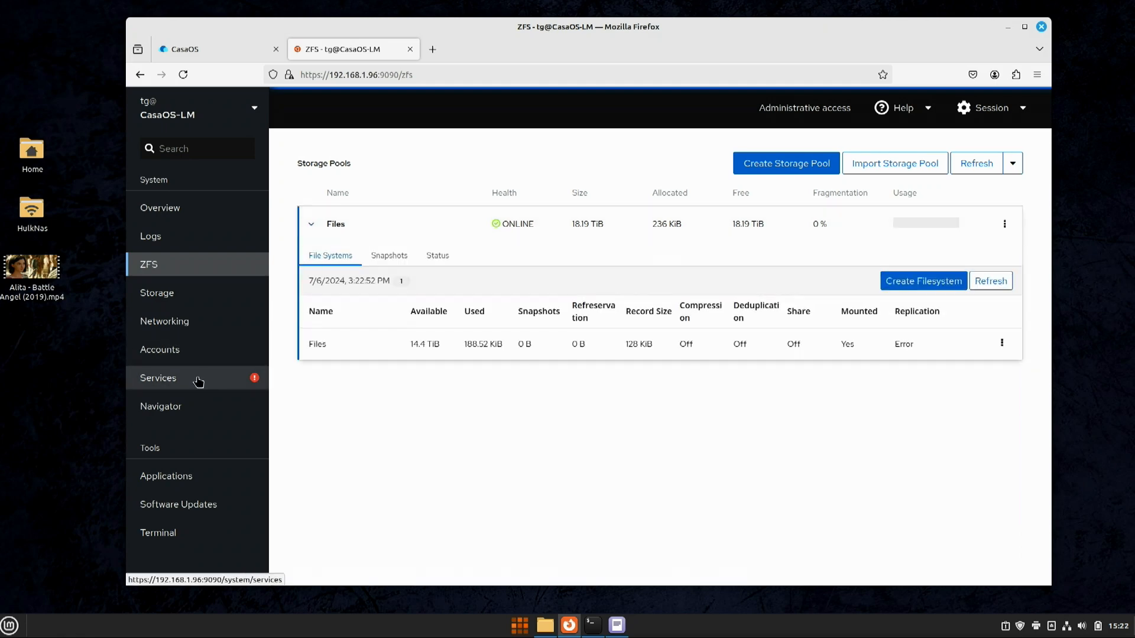
- Open Navigator and select the Files folder at the file system root
click(170, 410)
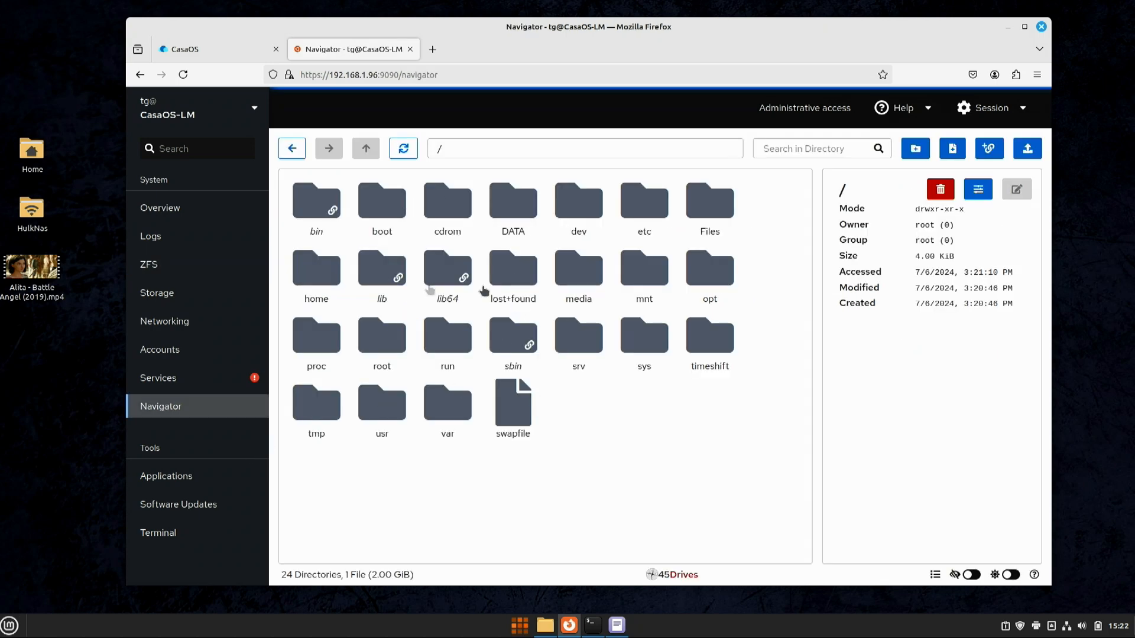
click(582, 284)
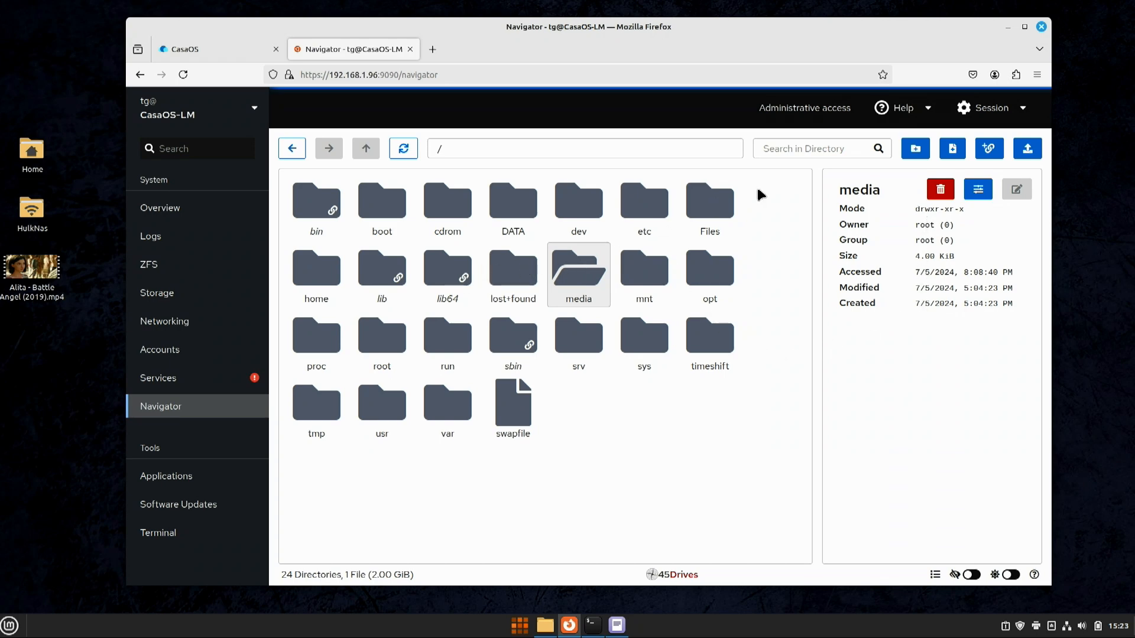
click(724, 211)
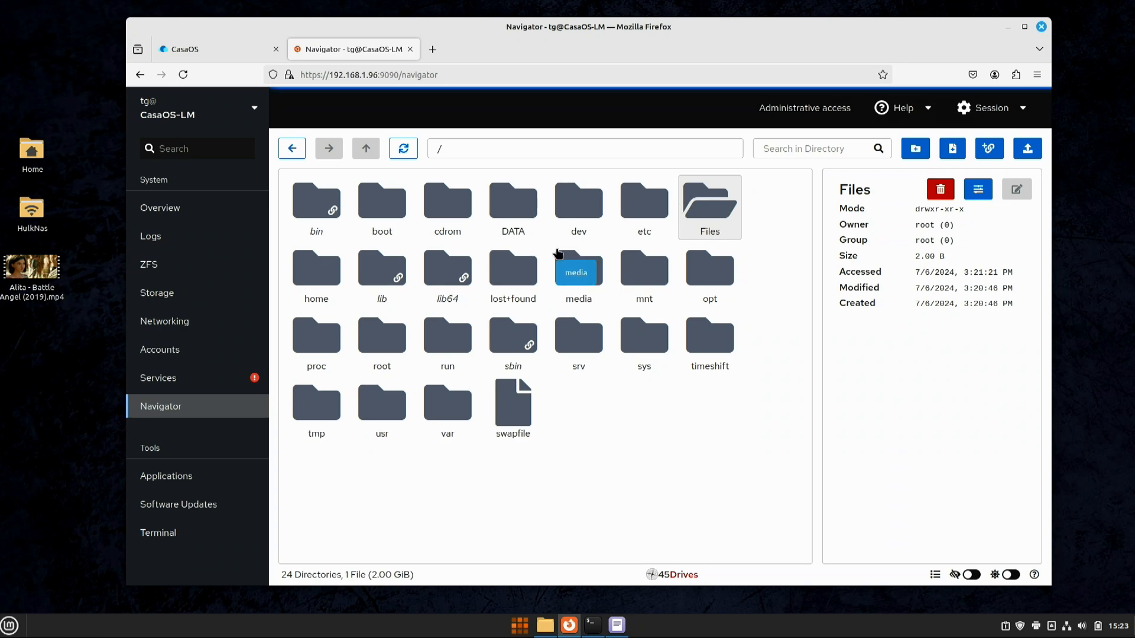
- Look at the DATA folder in CasaOS's Files app, and return to Navigator
click(244, 50)
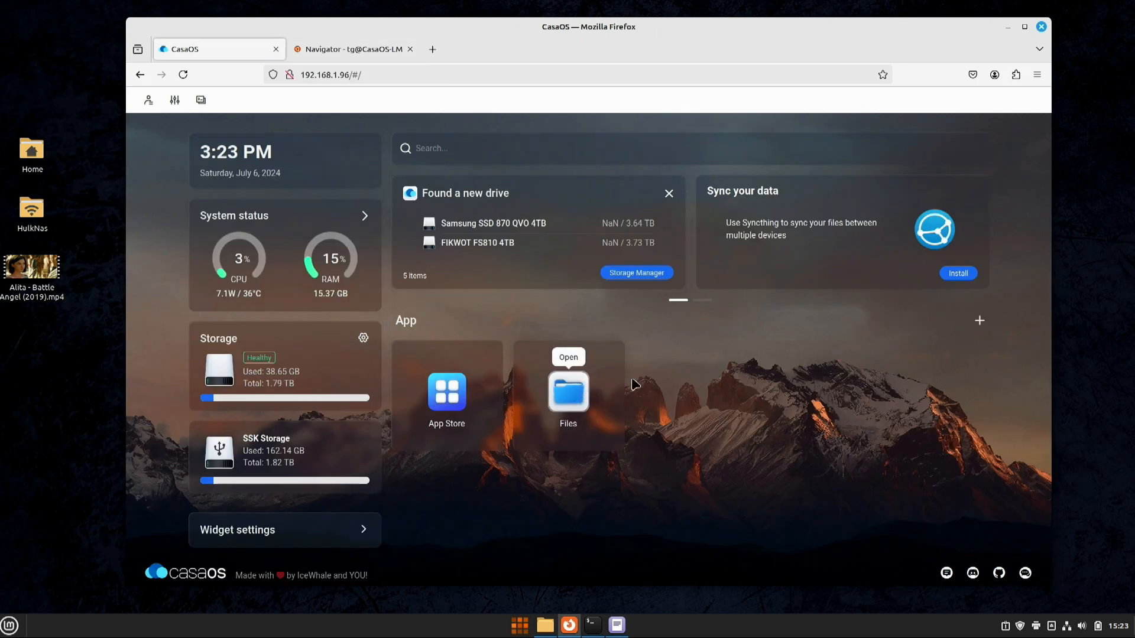
click(620, 384)
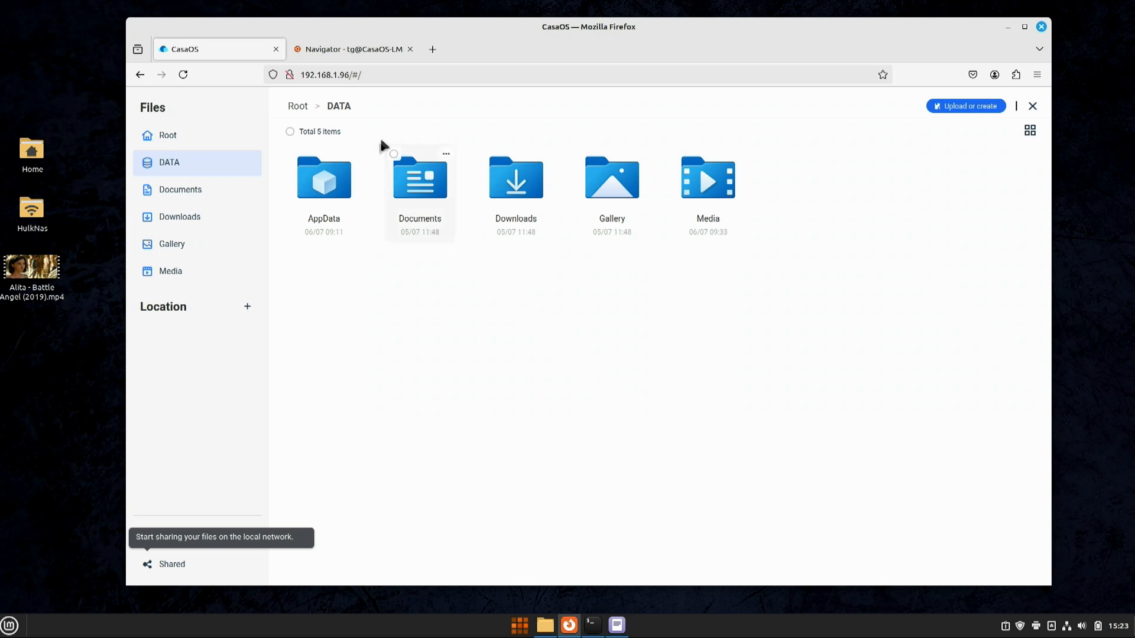
click(335, 48)
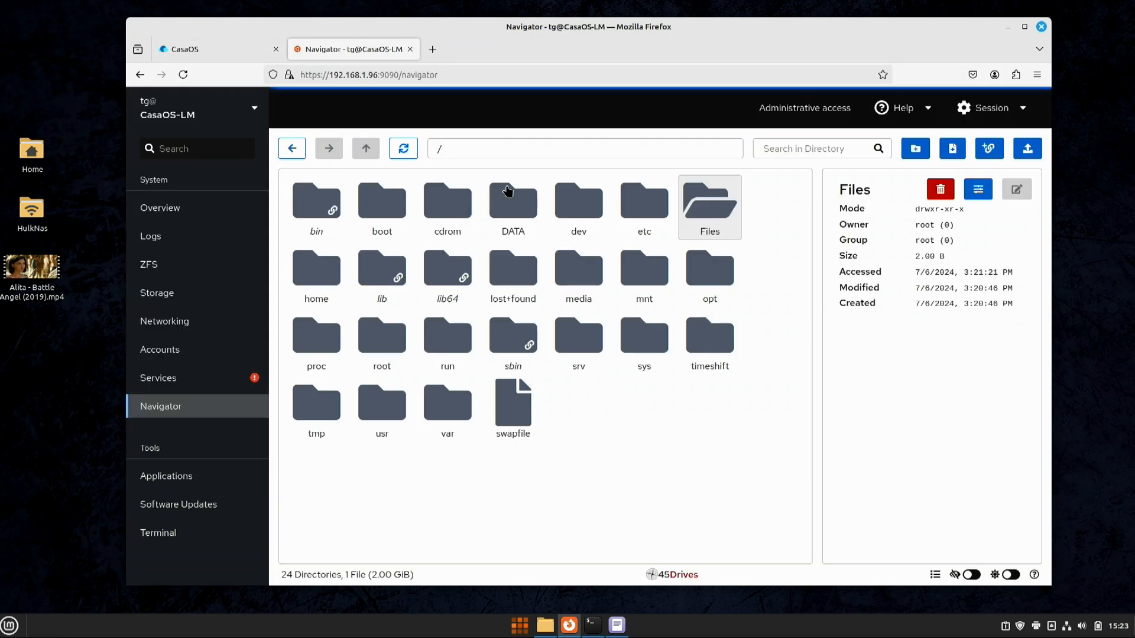
- Edit the Files folder's properties in Navigator, setting both its owner and its group to tg
click(979, 192)
drag(949, 225, 889, 223)
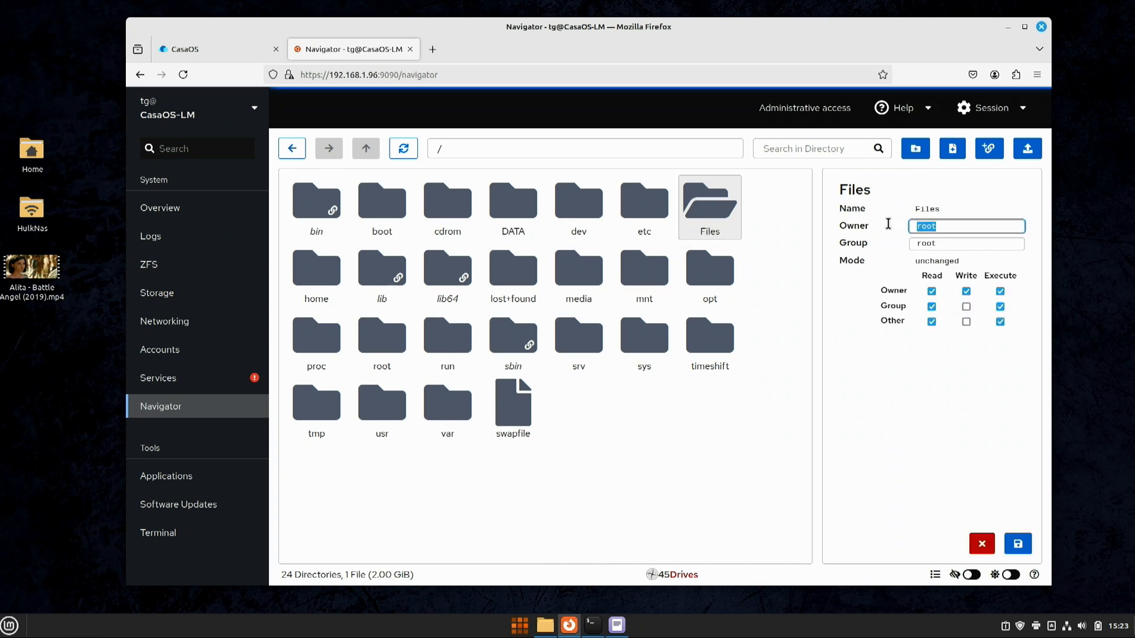
text(tg)
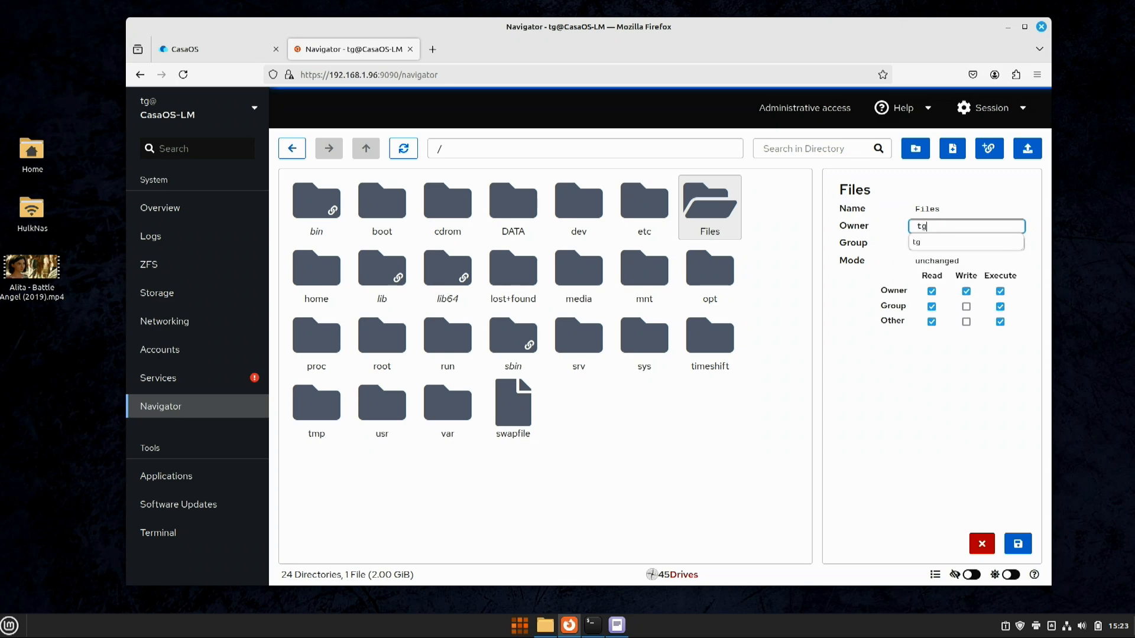
click(925, 241)
drag(941, 247, 894, 243)
text(tg)
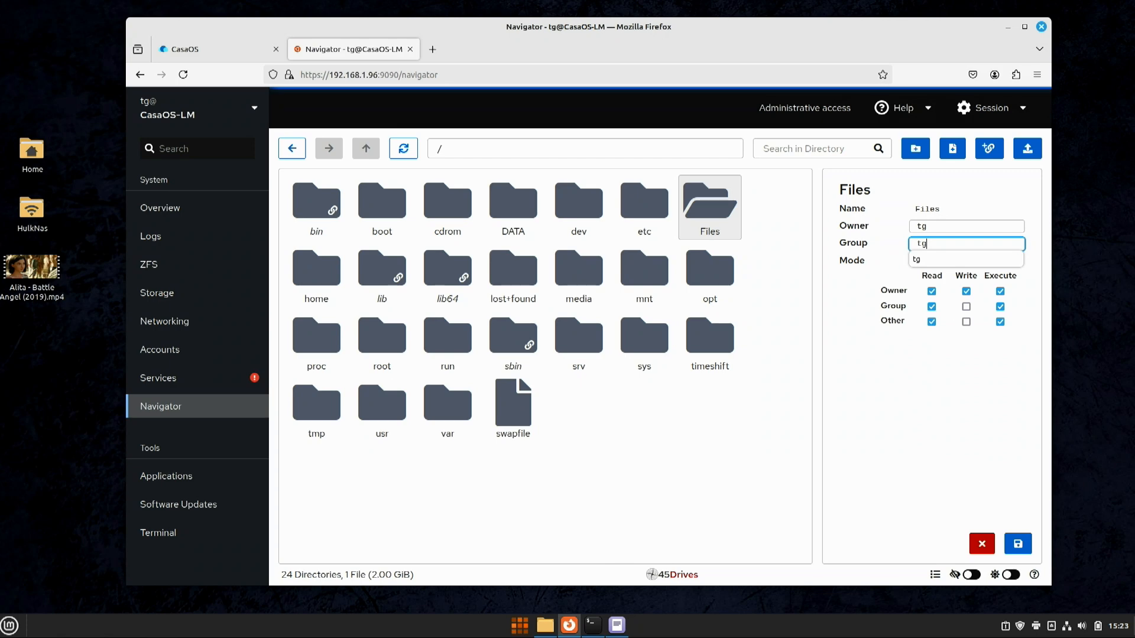
click(879, 296)
- Grant write permission to Group and Other on the Files folder and save the properties
click(967, 307)
click(967, 322)
click(1015, 544)
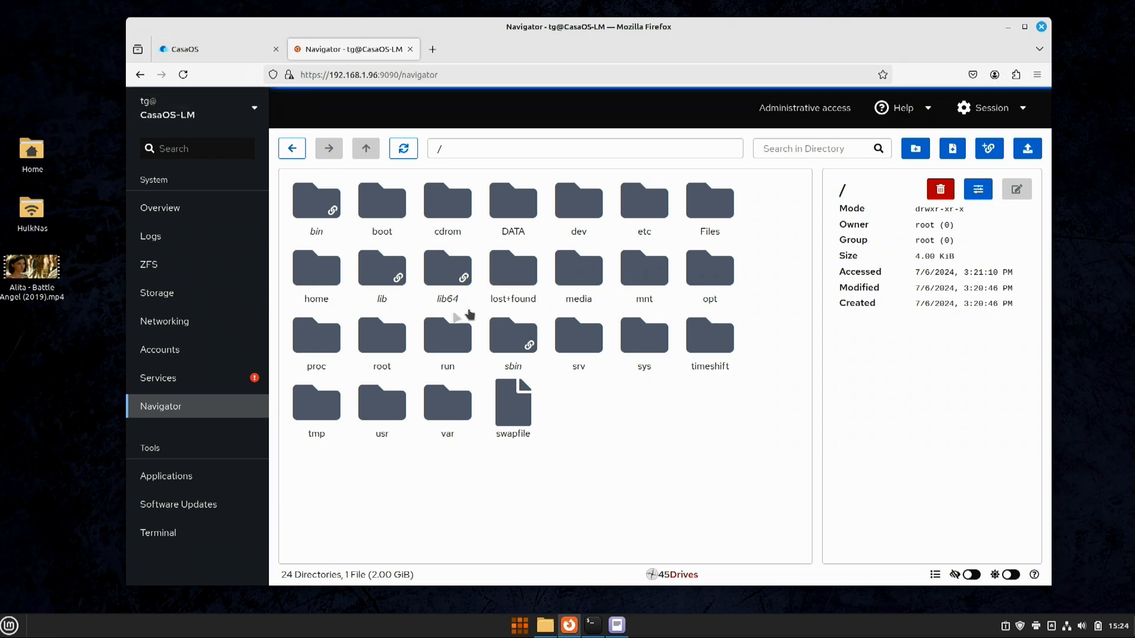
- Compare the DATA folder in CasaOS with Navigator's root folders and the Files pool on the ZFS page
click(249, 57)
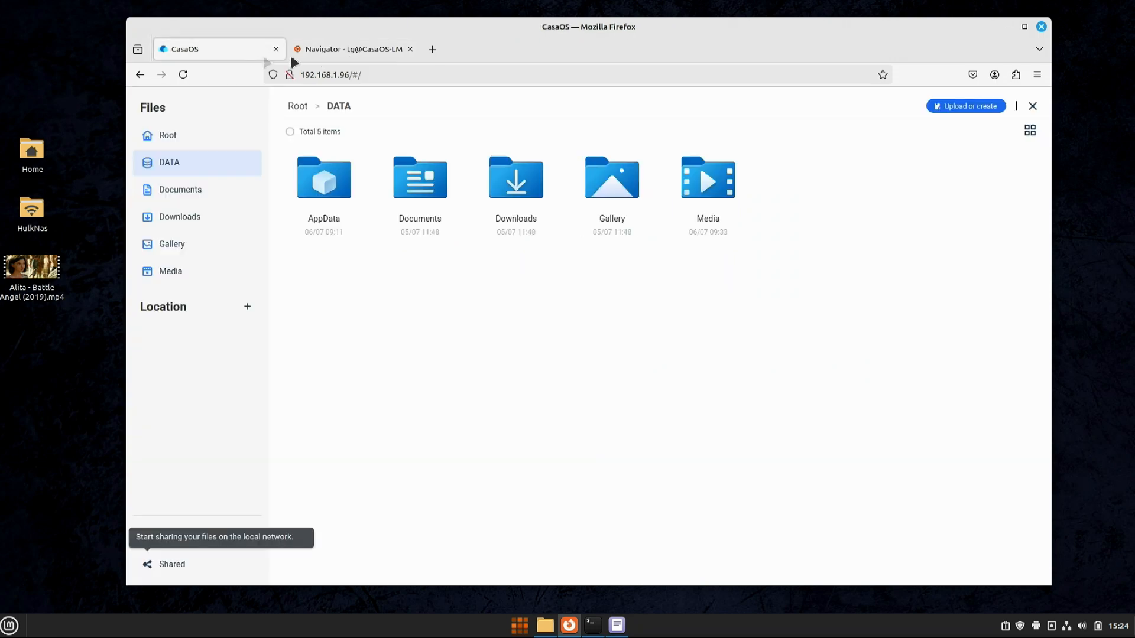
click(349, 51)
click(250, 52)
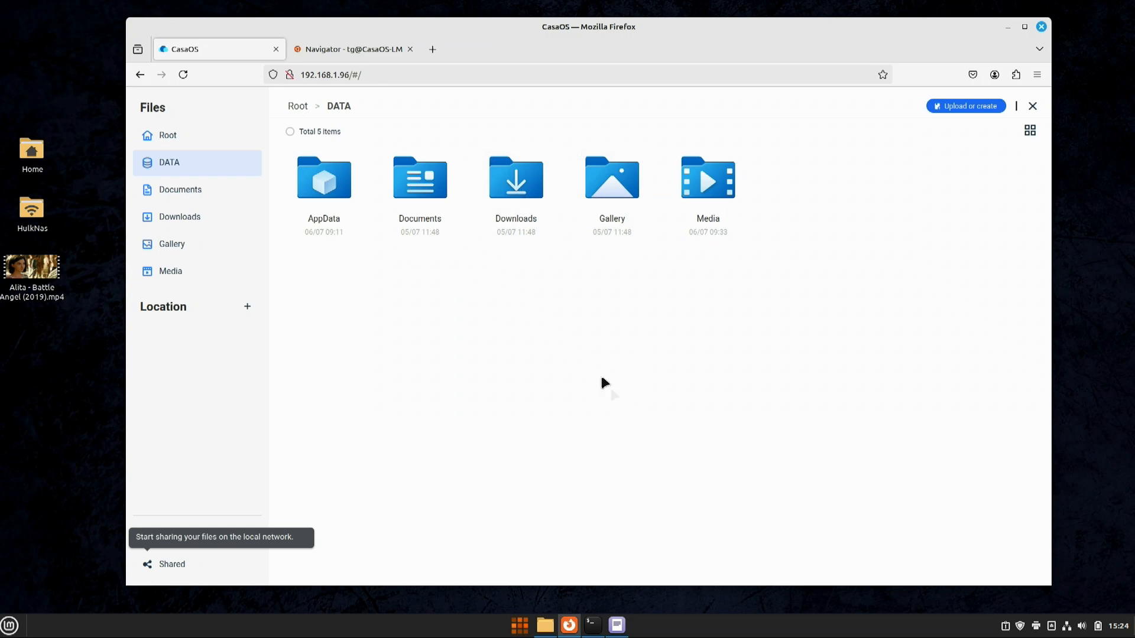
click(369, 52)
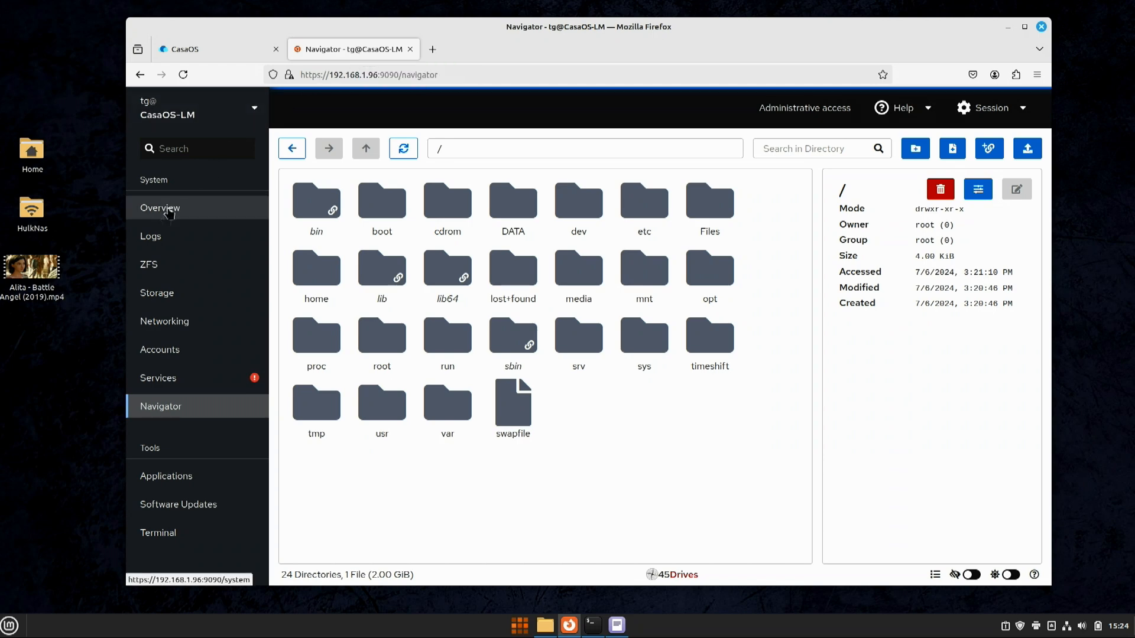
click(149, 266)
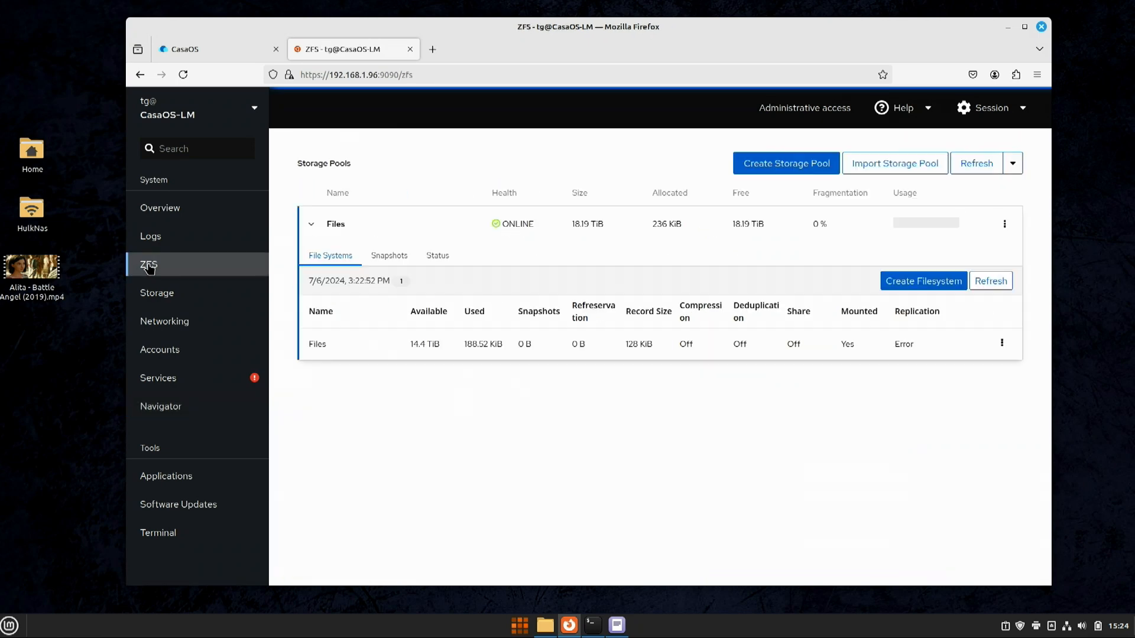
- Create a folder named Files inside DATA > Media in CasaOS's Files app, and close the file browser
click(241, 59)
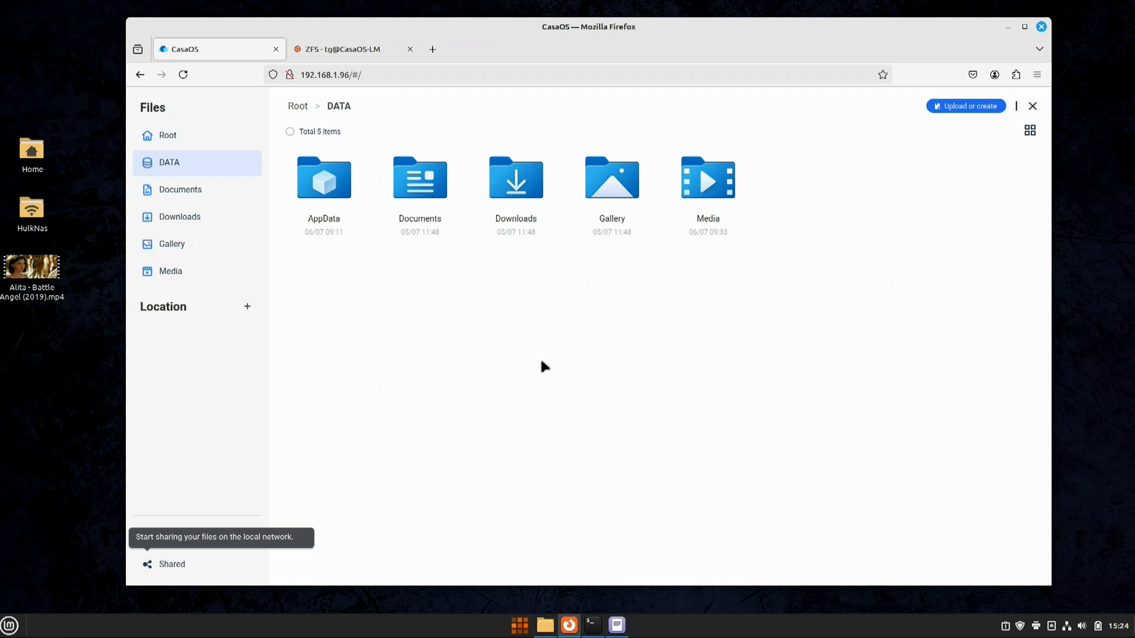
key(Escape)
click(568, 396)
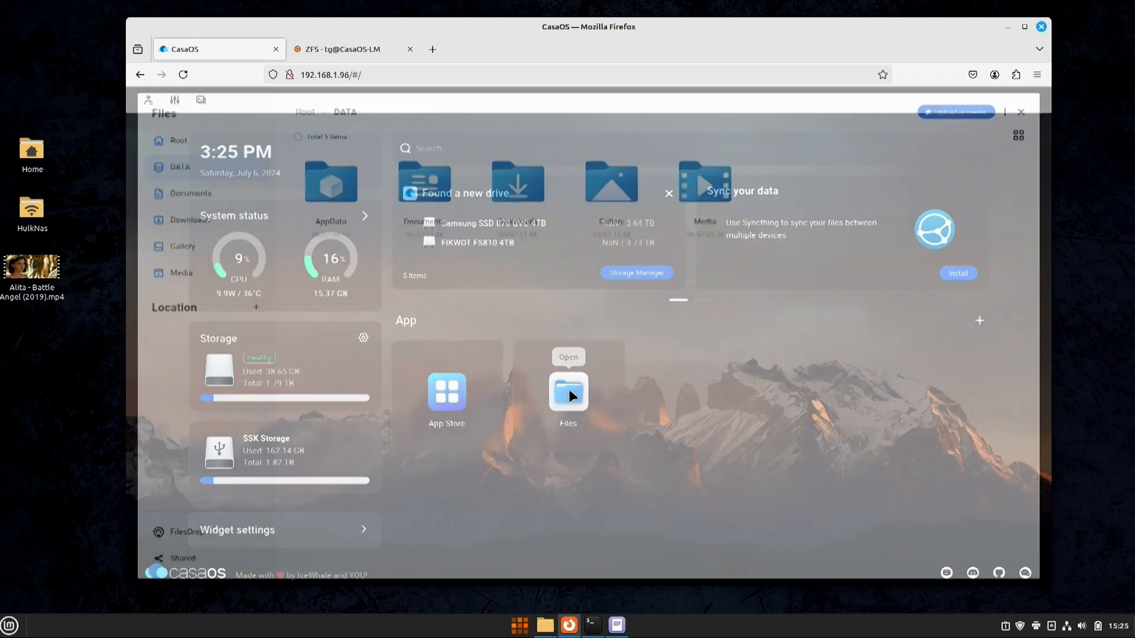
click(696, 198)
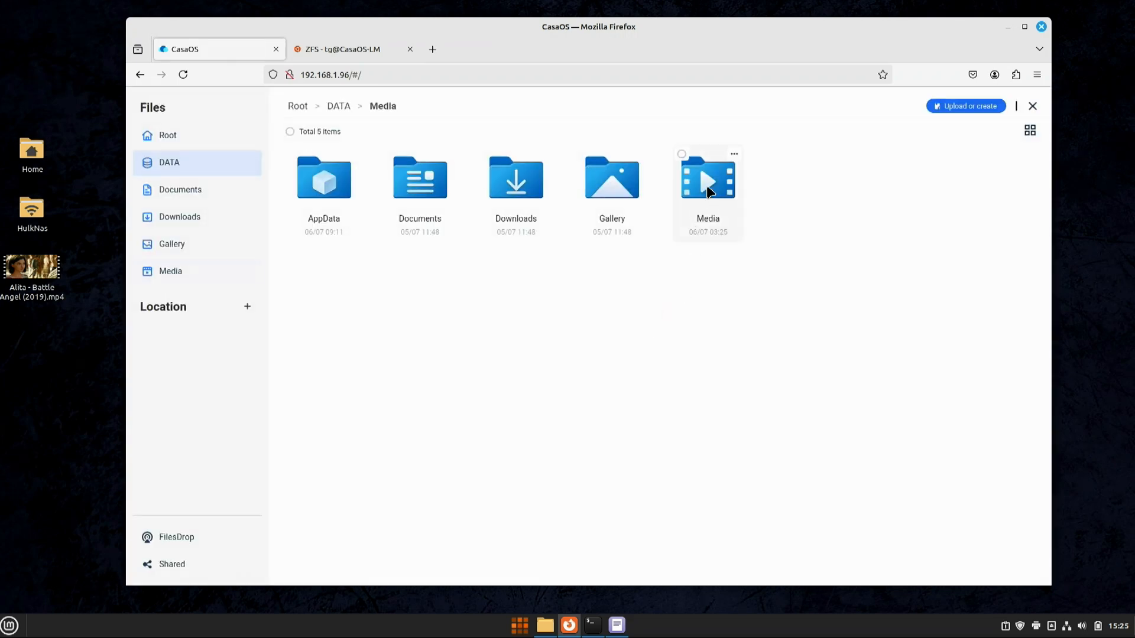
right_click(496, 293)
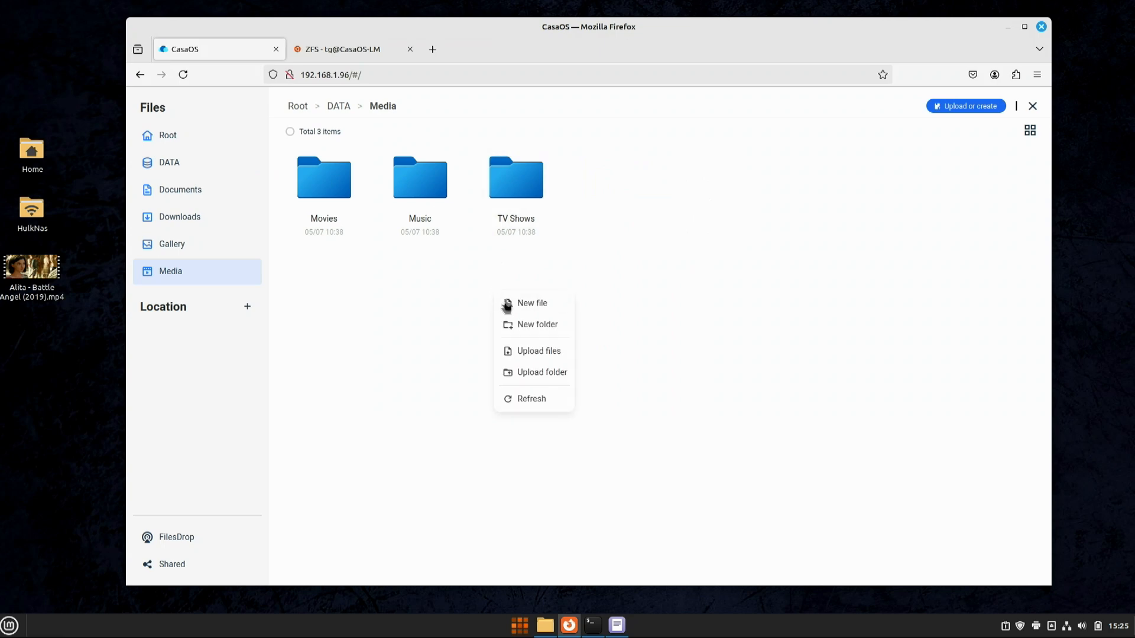
click(549, 325)
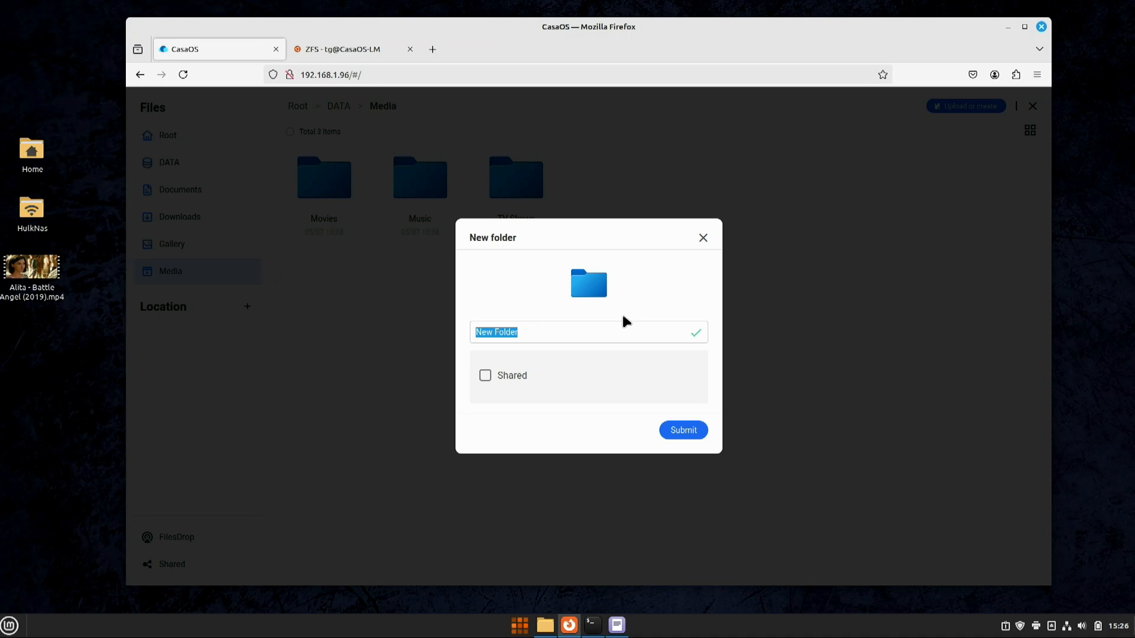
text(Files)
click(687, 433)
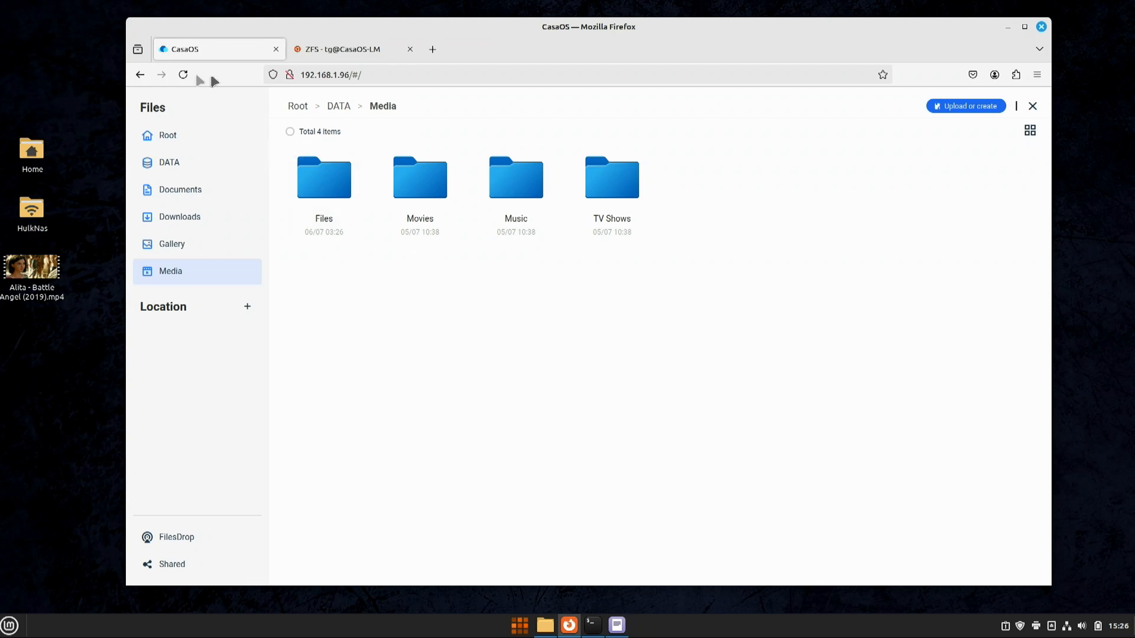
click(1032, 105)
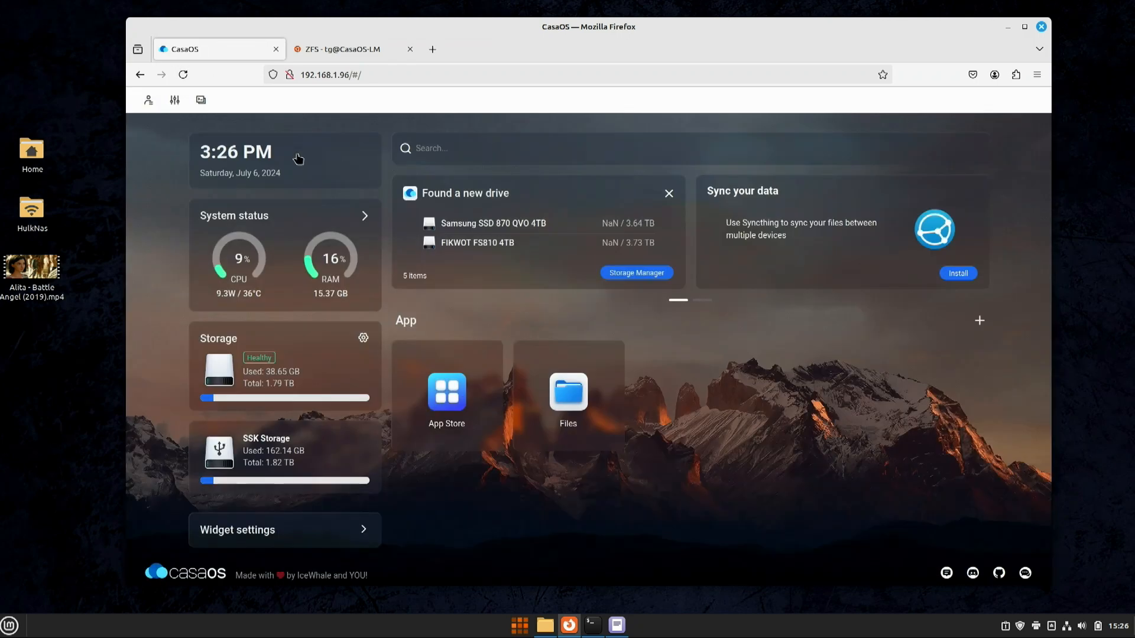
- Connect to the CasaOS terminal on port 22 with username tg and the account password
click(201, 99)
click(533, 299)
text(tg)
click(540, 343)
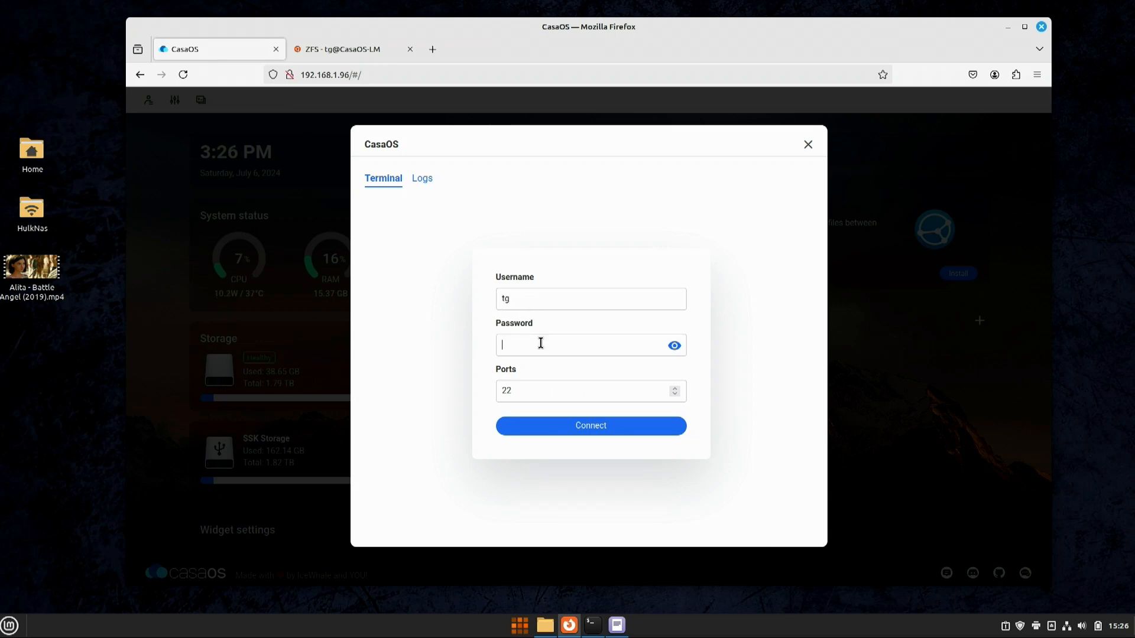
text(••••)
key(Return)
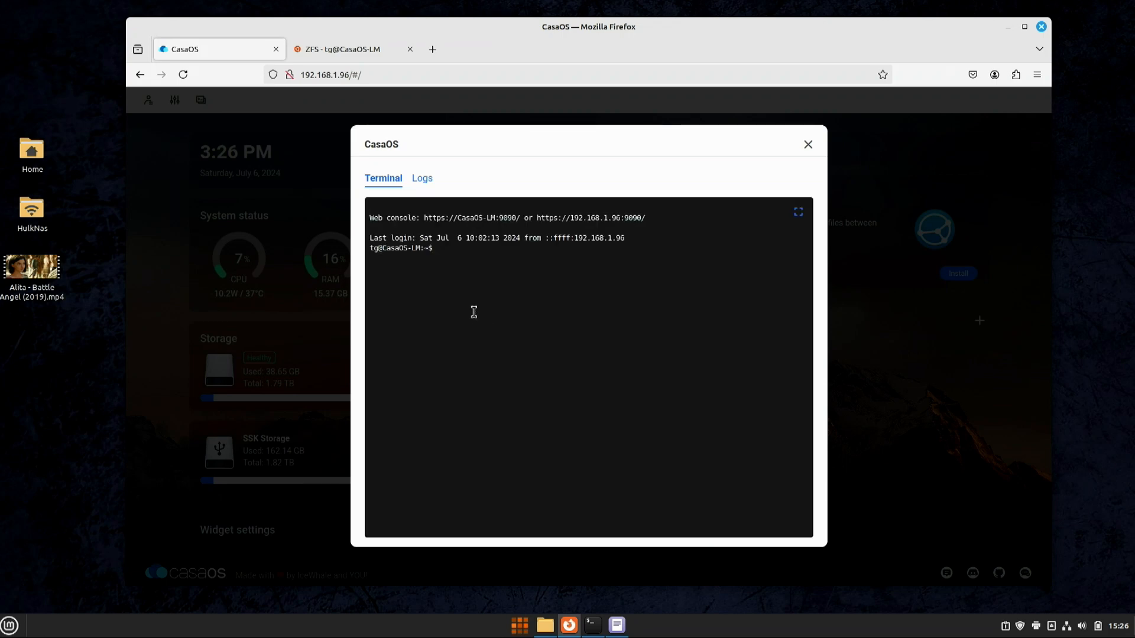
- Run sudo zfs set mountpoint=/DATA/Media/Files Files, authorise it with the sudo password, and close the terminal
text(sudo zfs set mountpoint=/DATA/Media/Files Files)
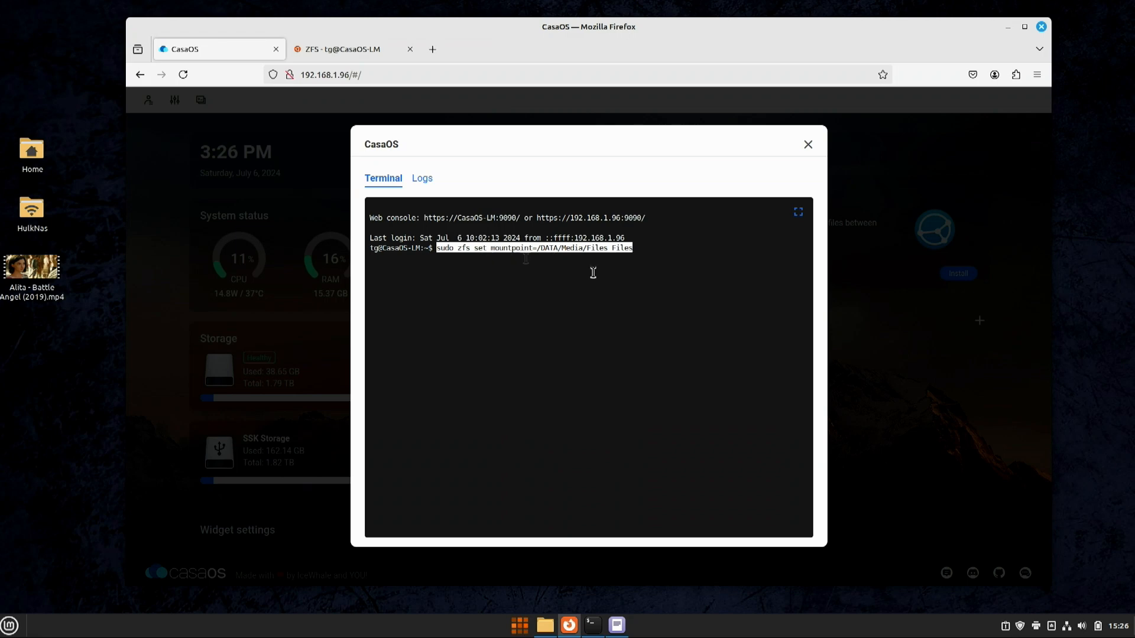
key(Right)
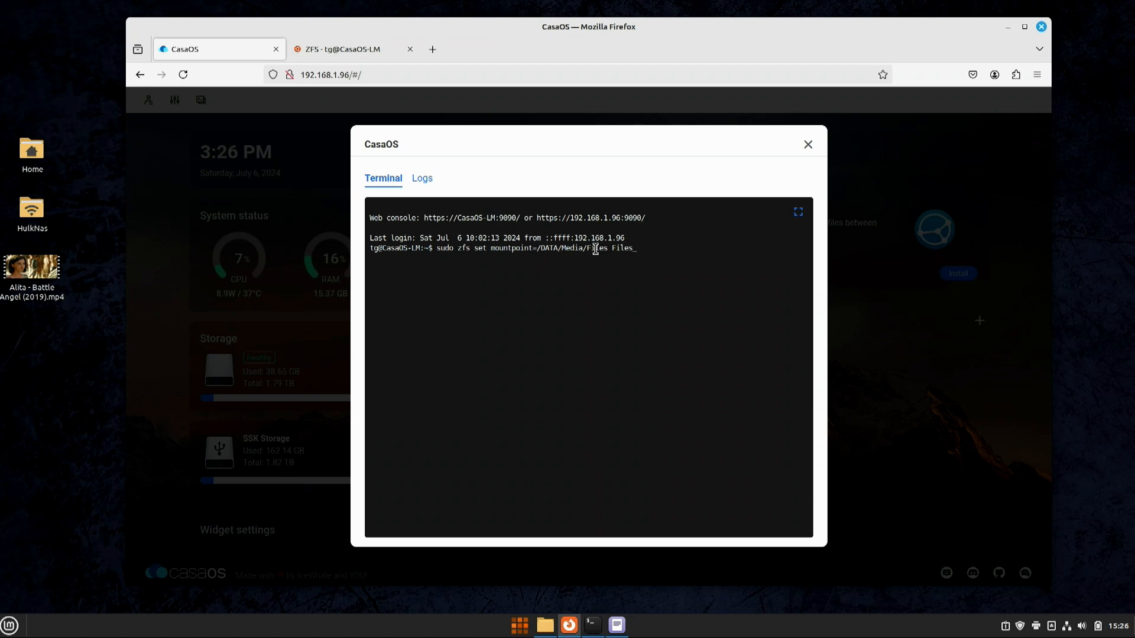
double_click(620, 248)
click(613, 289)
key(Return)
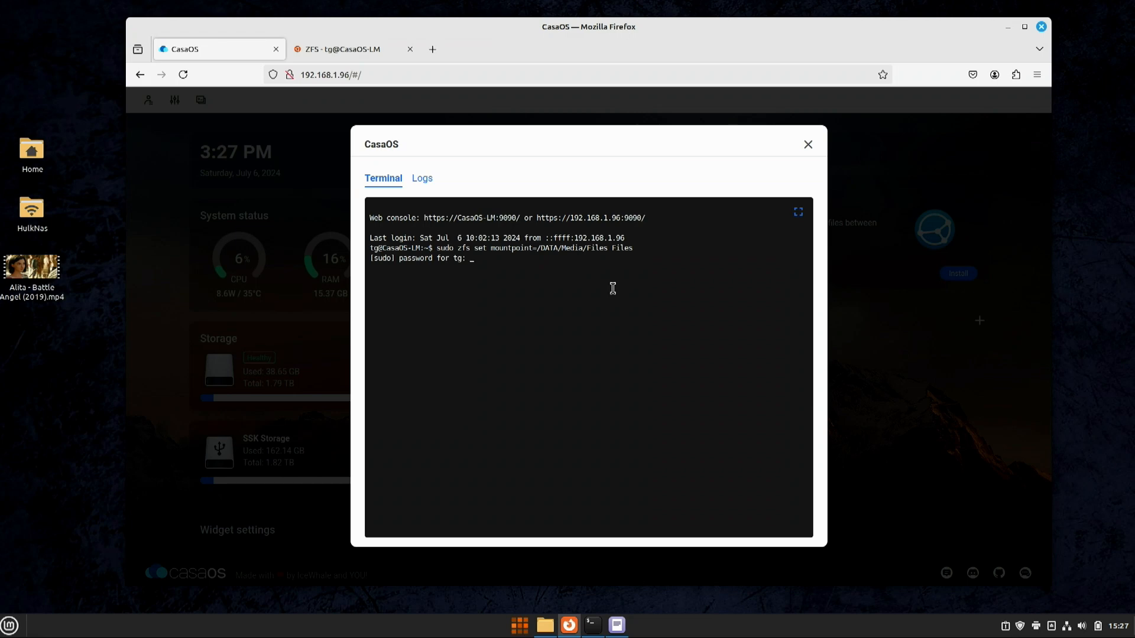
key(Return)
click(807, 144)
- Browse from Home to File System > DATA > Media > Files in the desktop file manager, check the free space, and close the window
double_click(26, 165)
drag(236, 38, 436, 132)
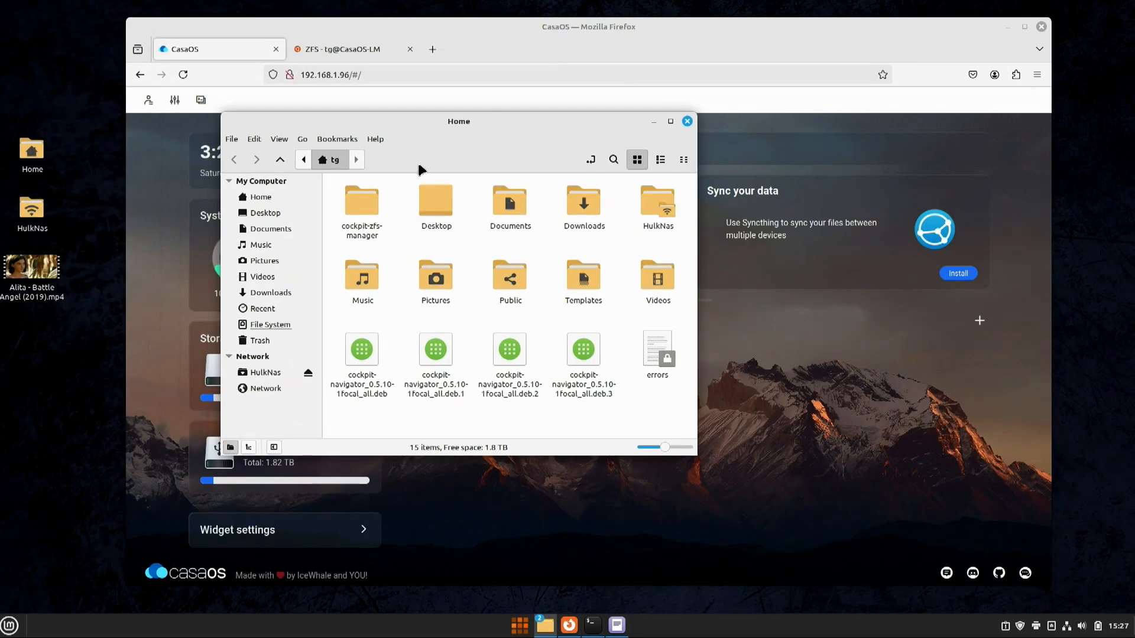
click(270, 324)
click(585, 204)
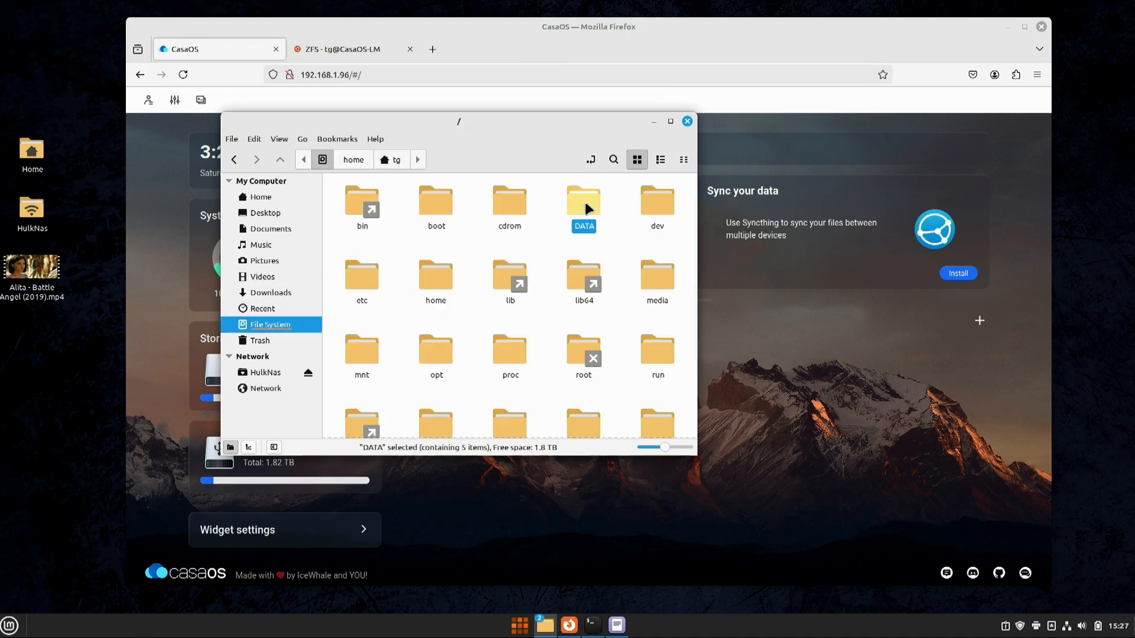
double_click(587, 206)
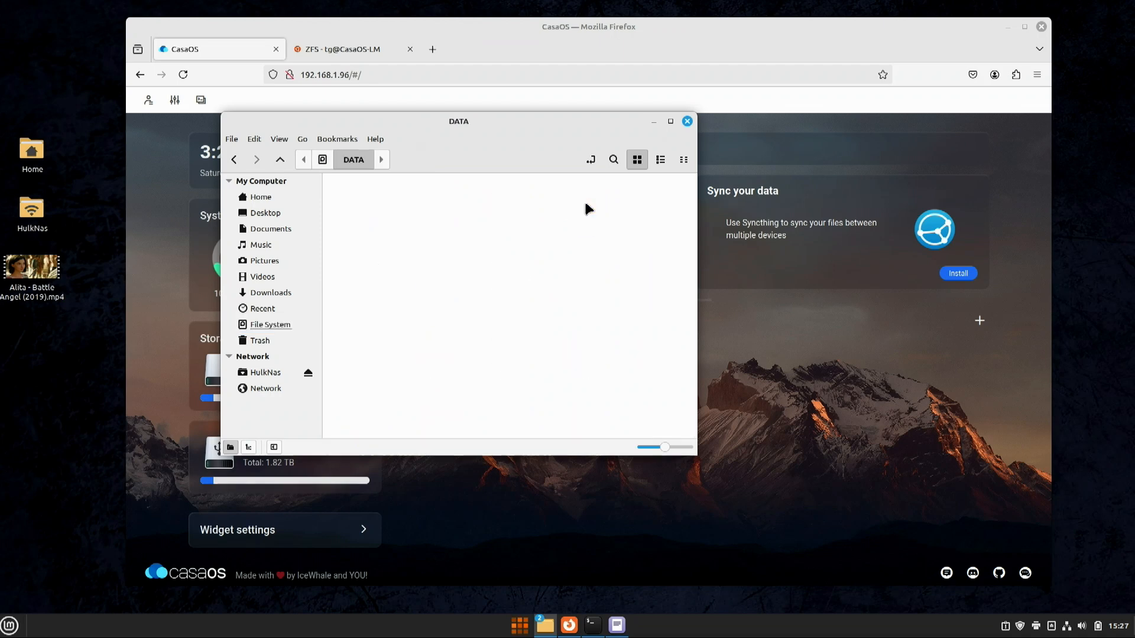
double_click(656, 204)
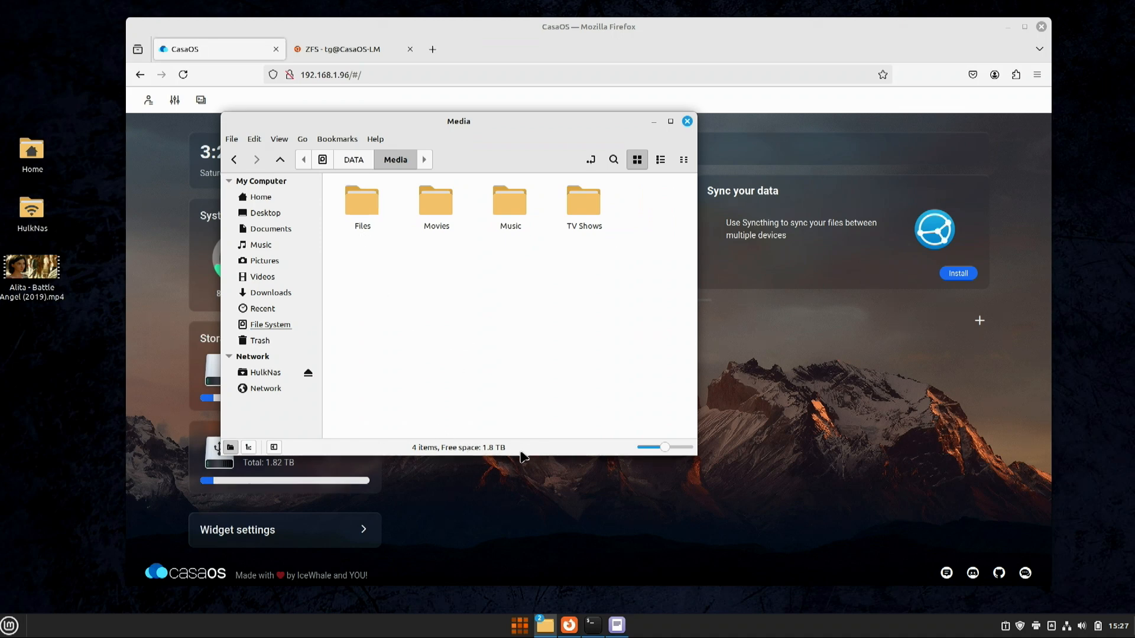
double_click(354, 204)
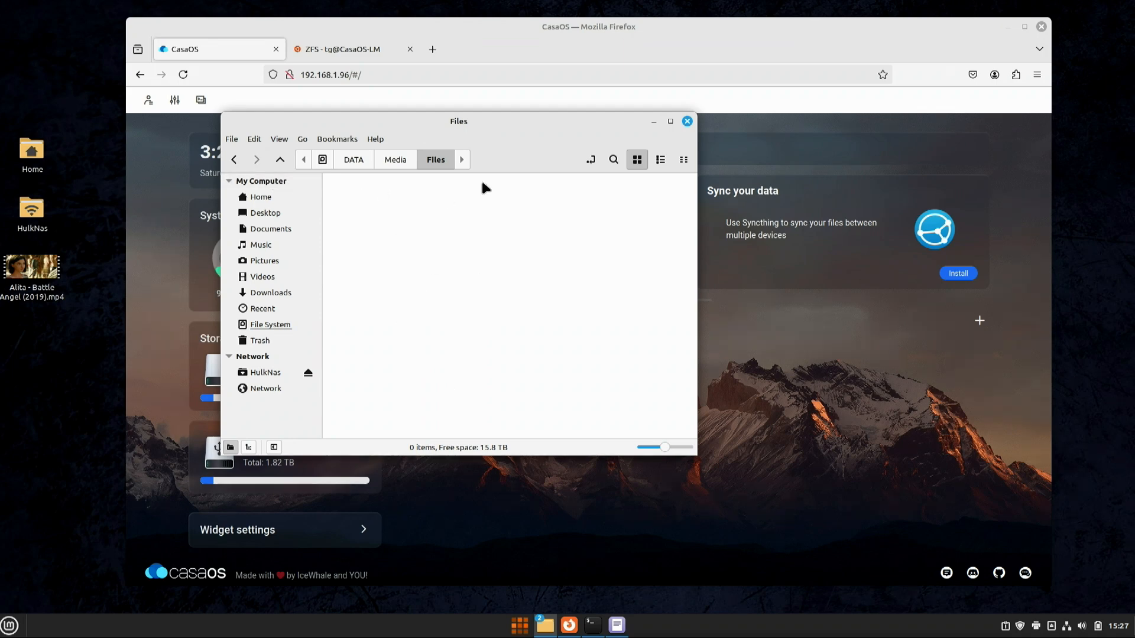
click(687, 122)
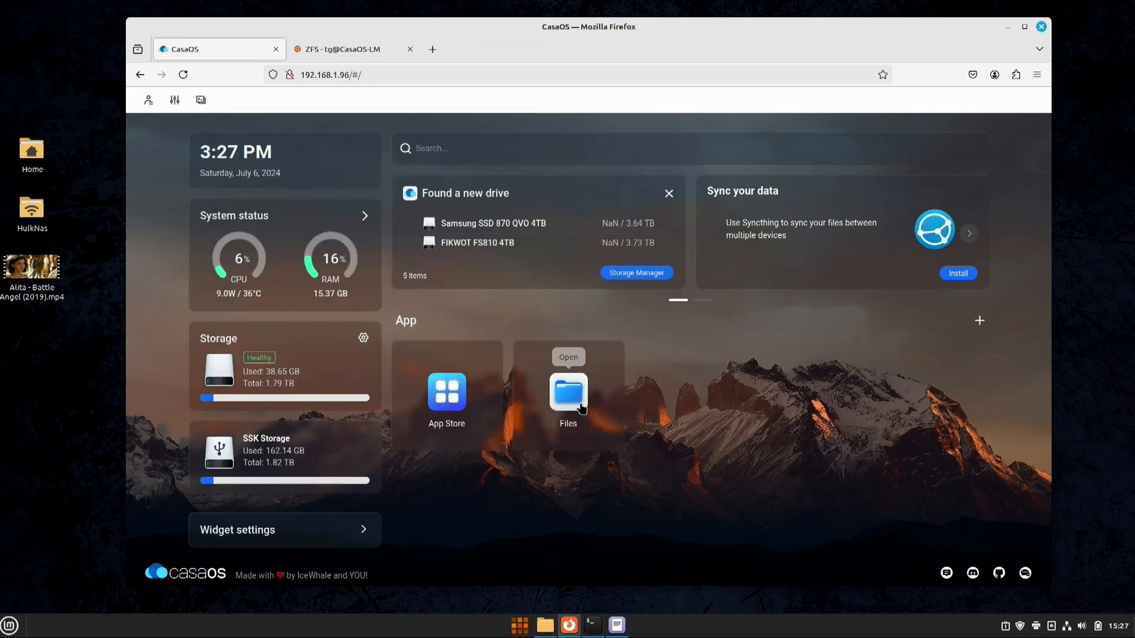
- Move the Movies, Music and TV Shows folders from DATA > Media into the Files folder using CasaOS's Files app
click(568, 391)
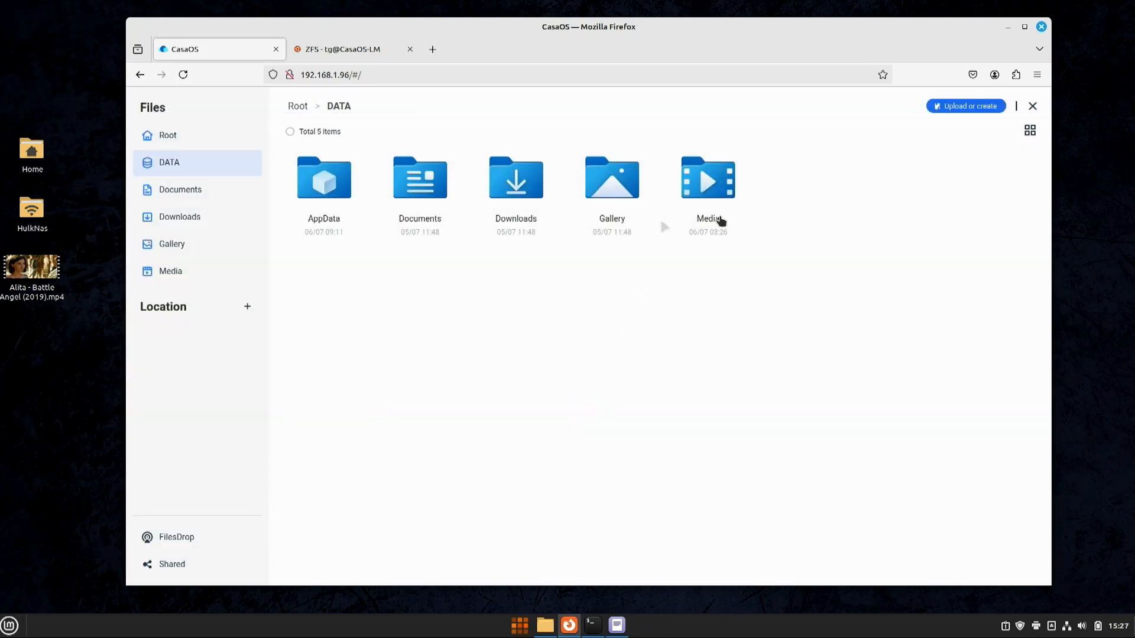
click(705, 188)
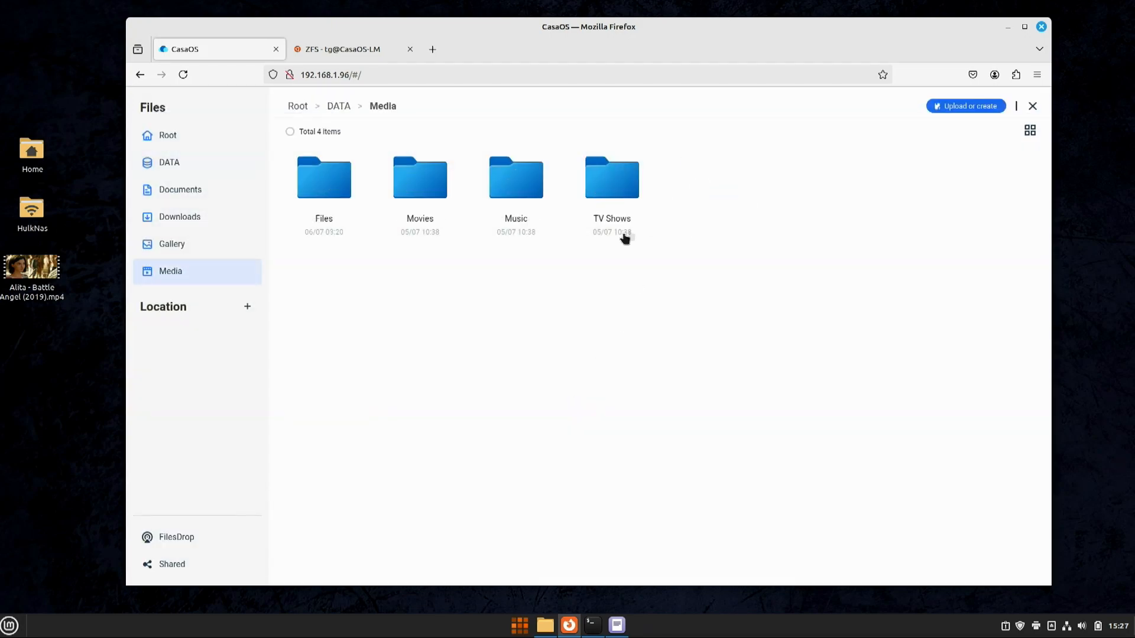
click(394, 155)
click(489, 155)
click(585, 154)
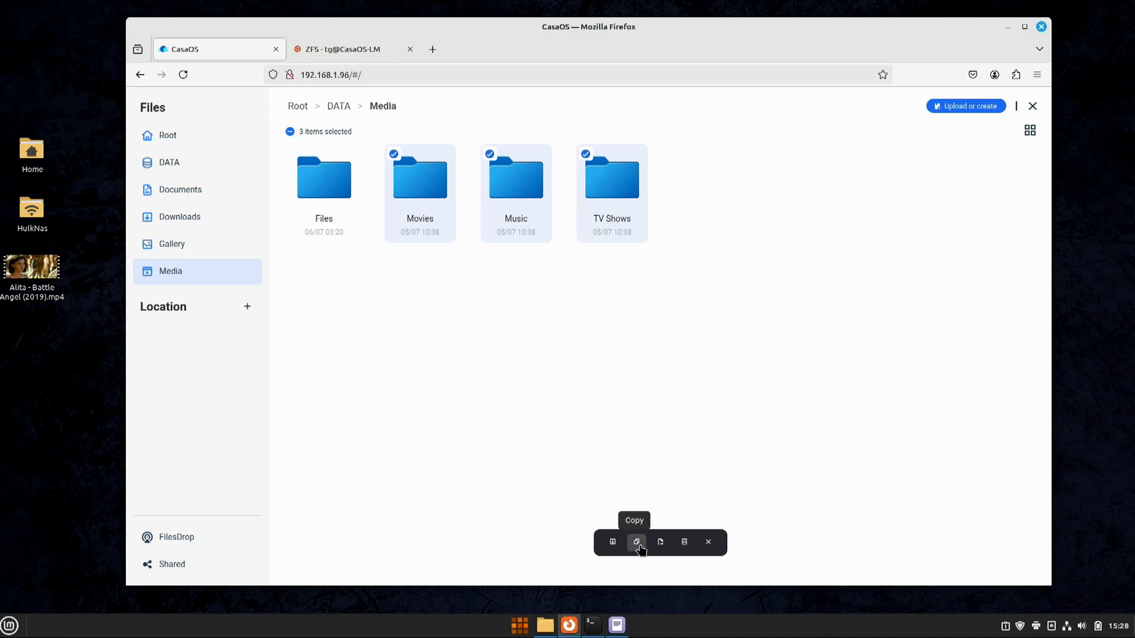
click(660, 542)
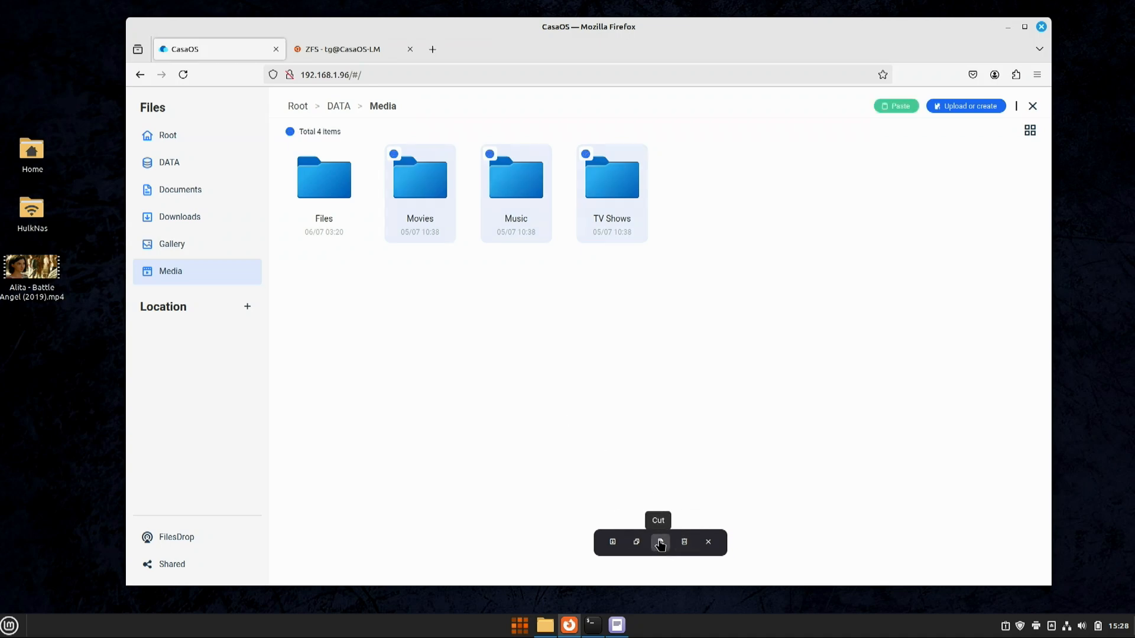
click(349, 183)
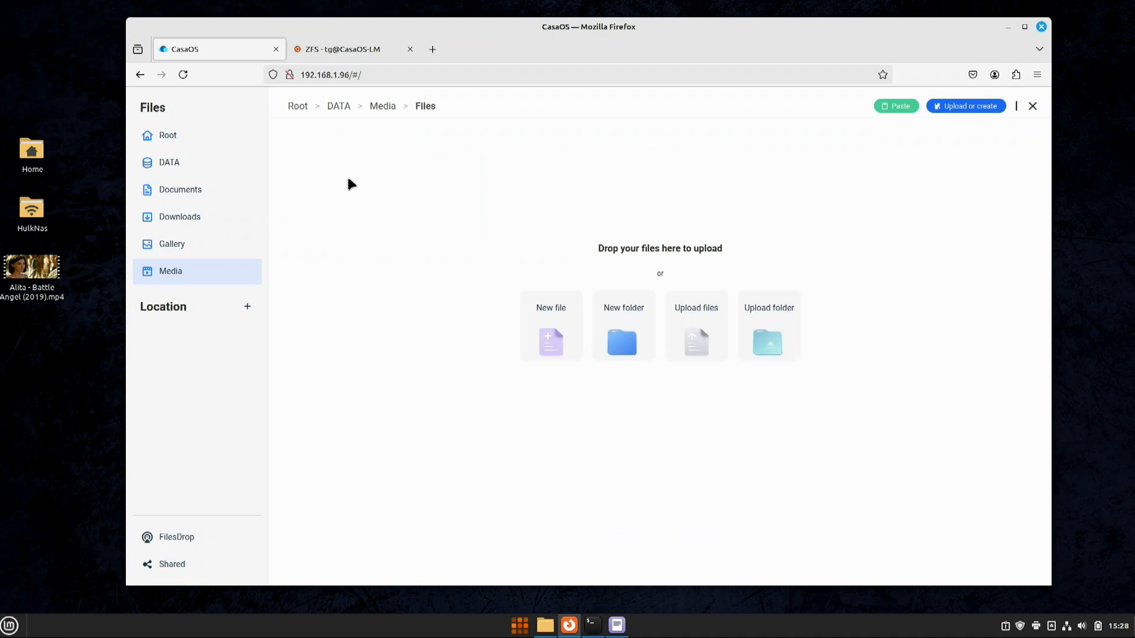
right_click(456, 266)
click(420, 297)
right_click(434, 251)
click(478, 352)
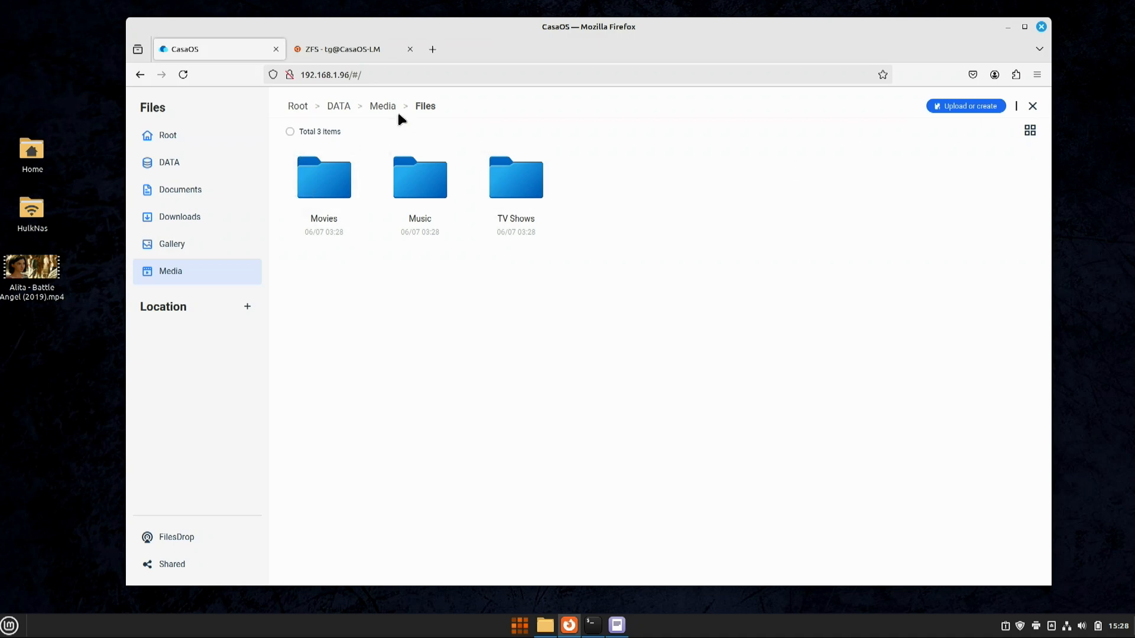
- Return to DATA and check which folders remain inside Media in CasaOS's Files app
click(345, 110)
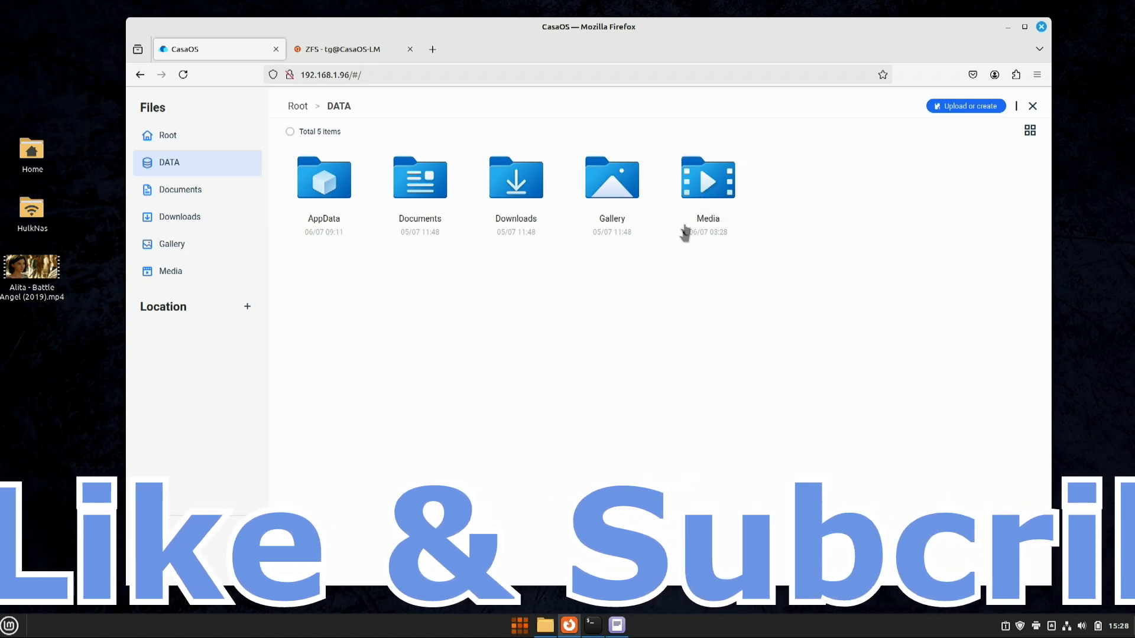
click(702, 195)
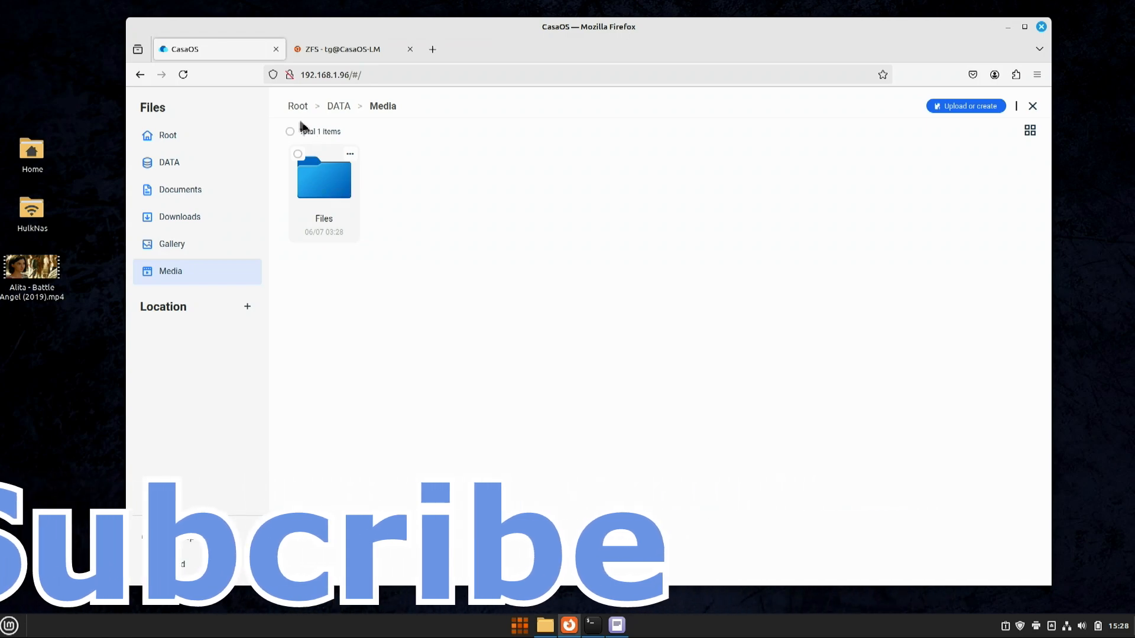
click(140, 74)
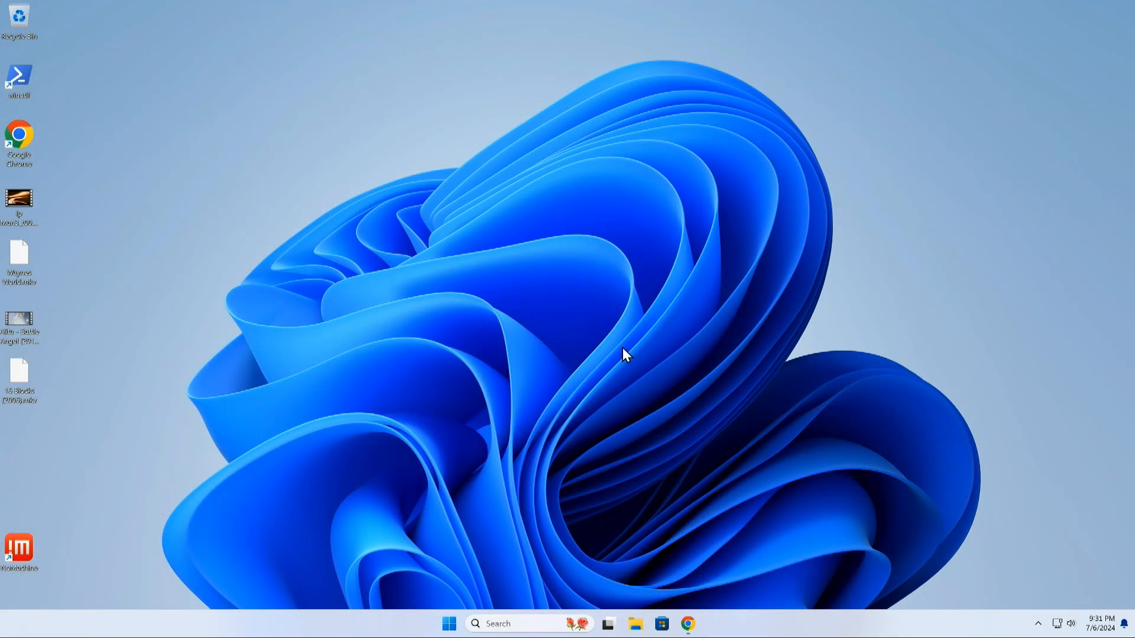
- On the Windows PC, switch to Chrome, glance at Cockpit's overview, and open DATA > Media in CasaOS's Files app
click(687, 623)
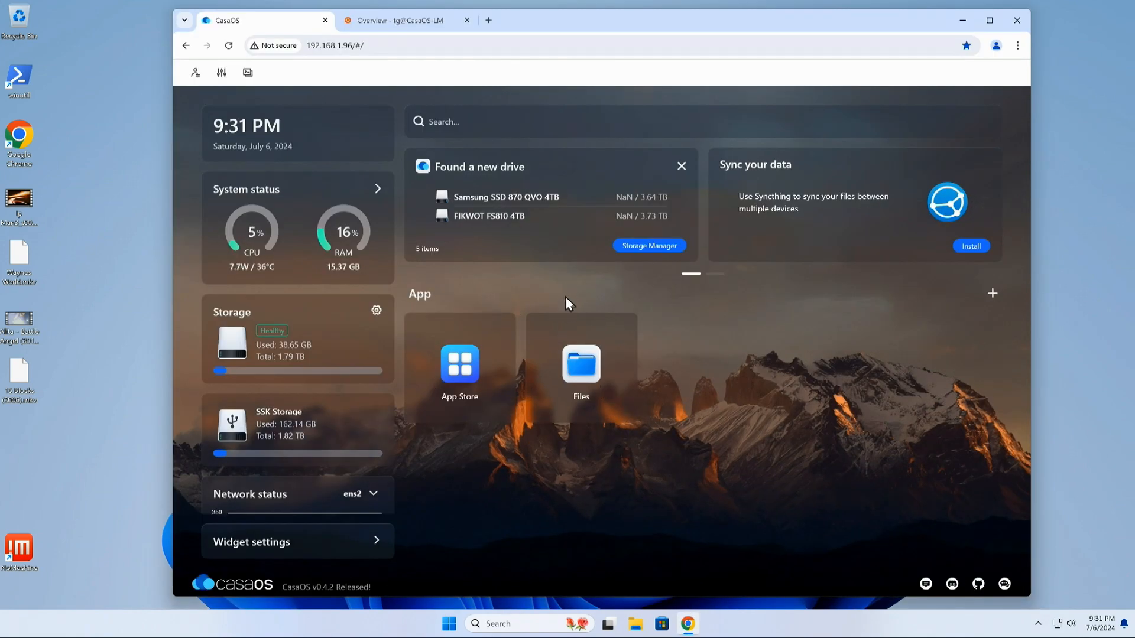
click(393, 23)
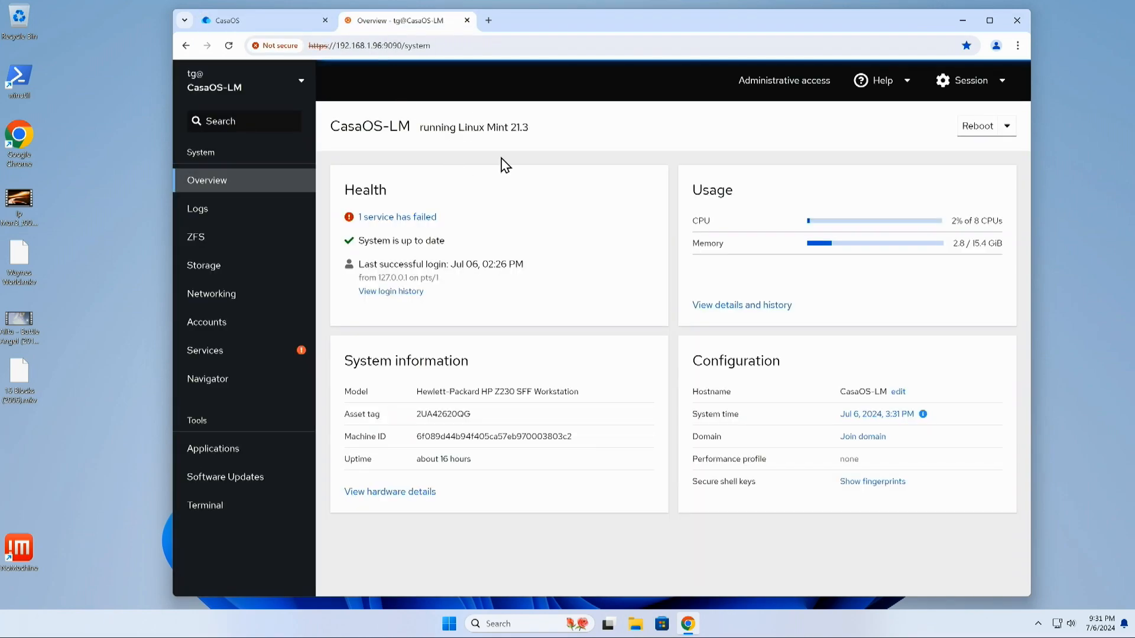
click(294, 29)
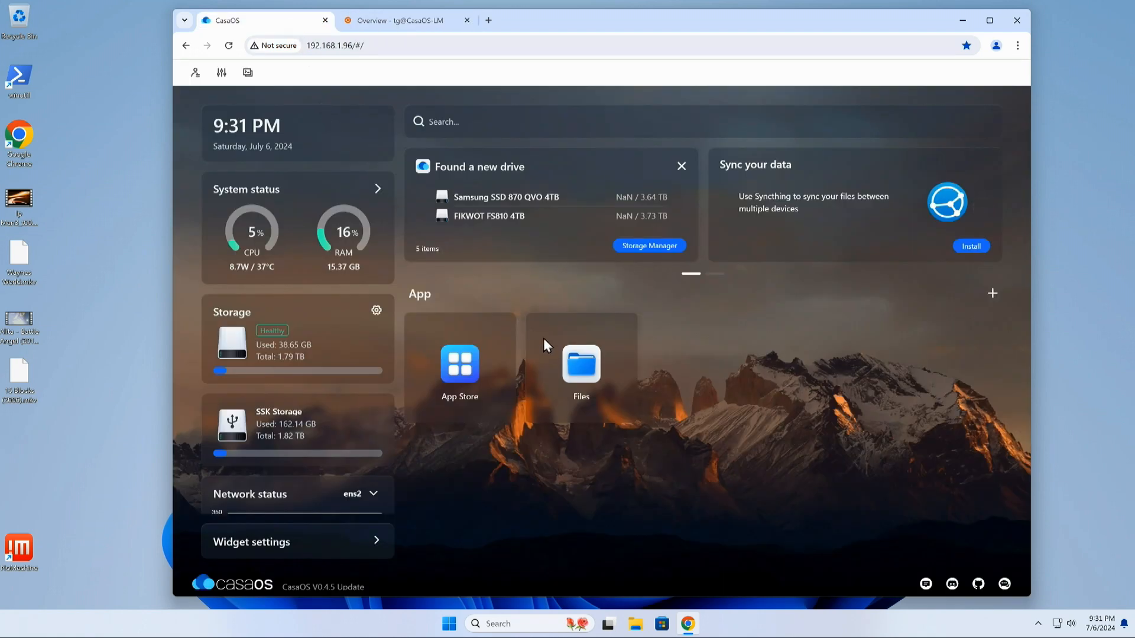
click(581, 363)
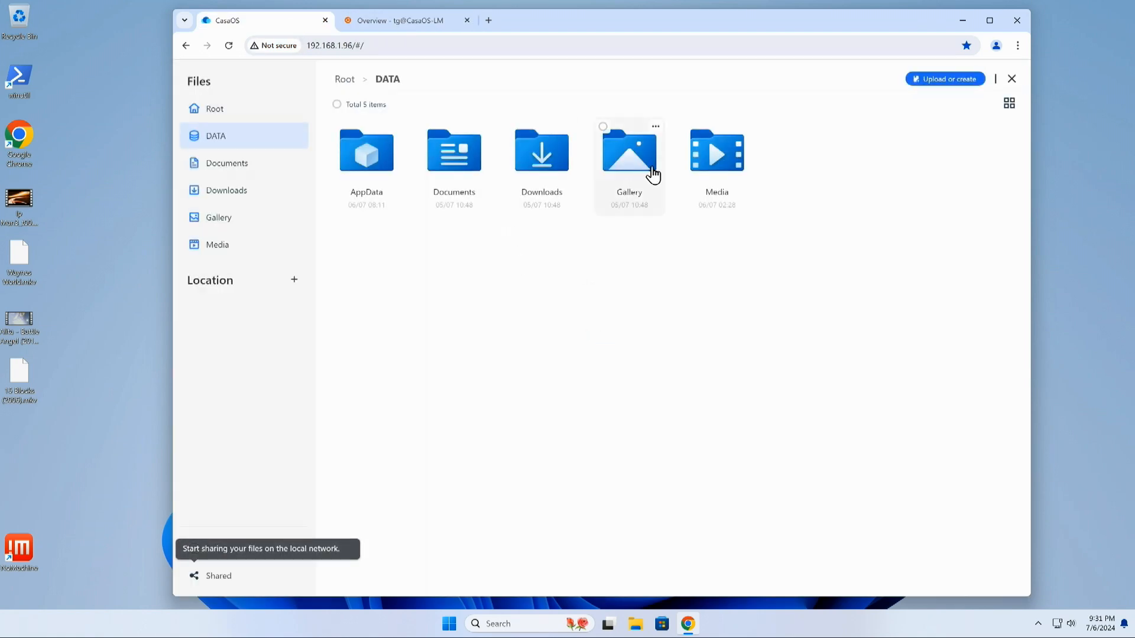
click(703, 159)
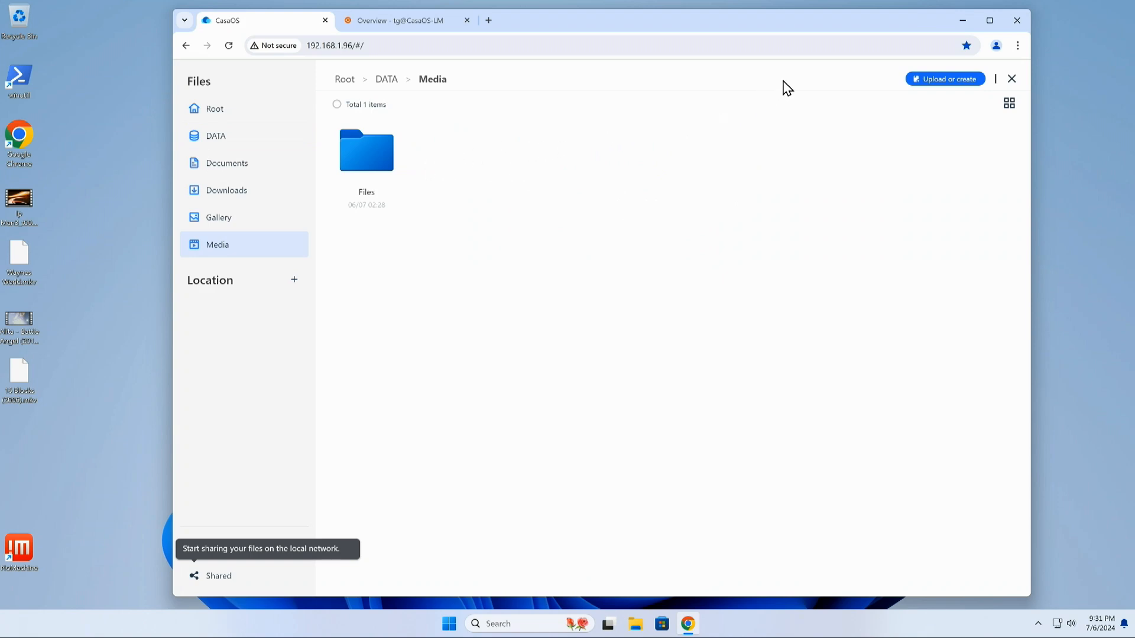
- Check the network location \\192.168.1.96 in File Explorer for available shares
click(634, 626)
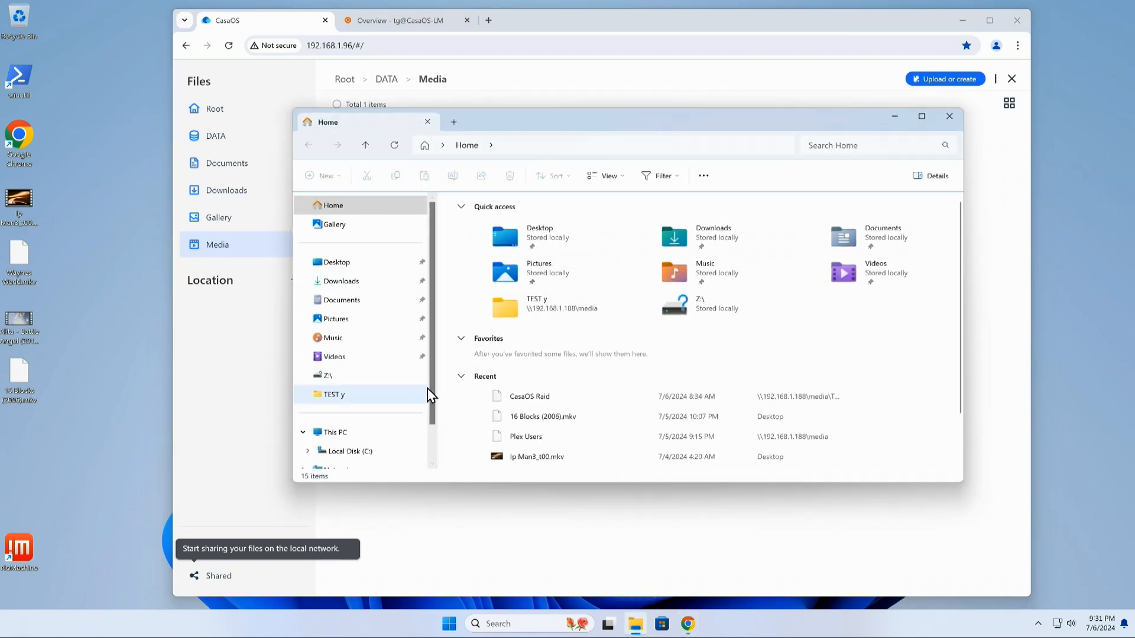
scroll(435, 393, down, 1)
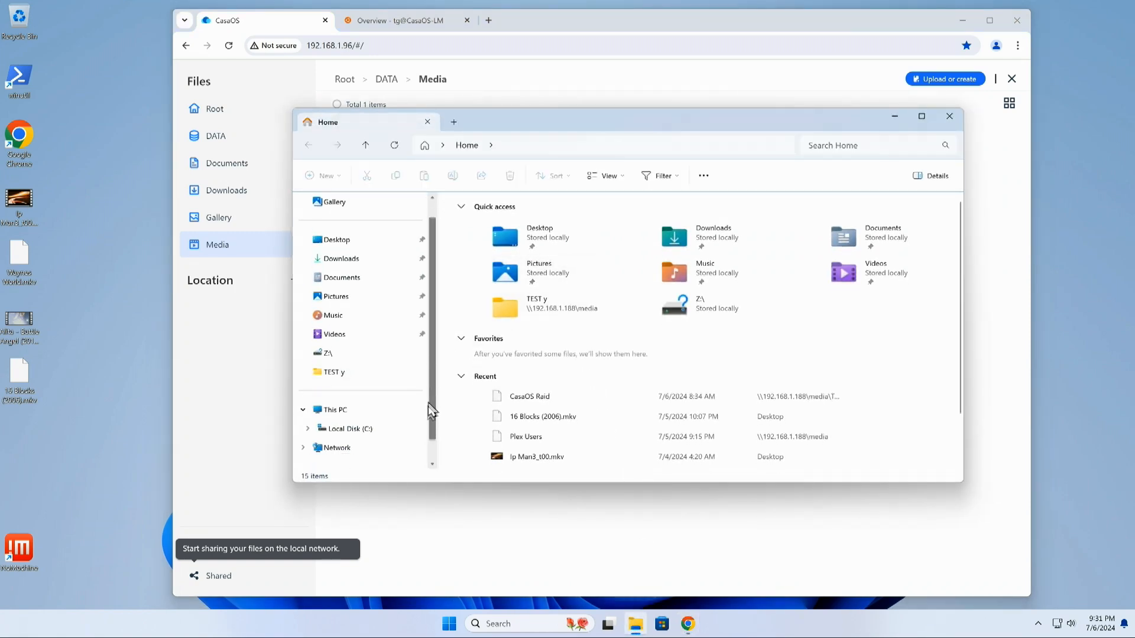
click(367, 447)
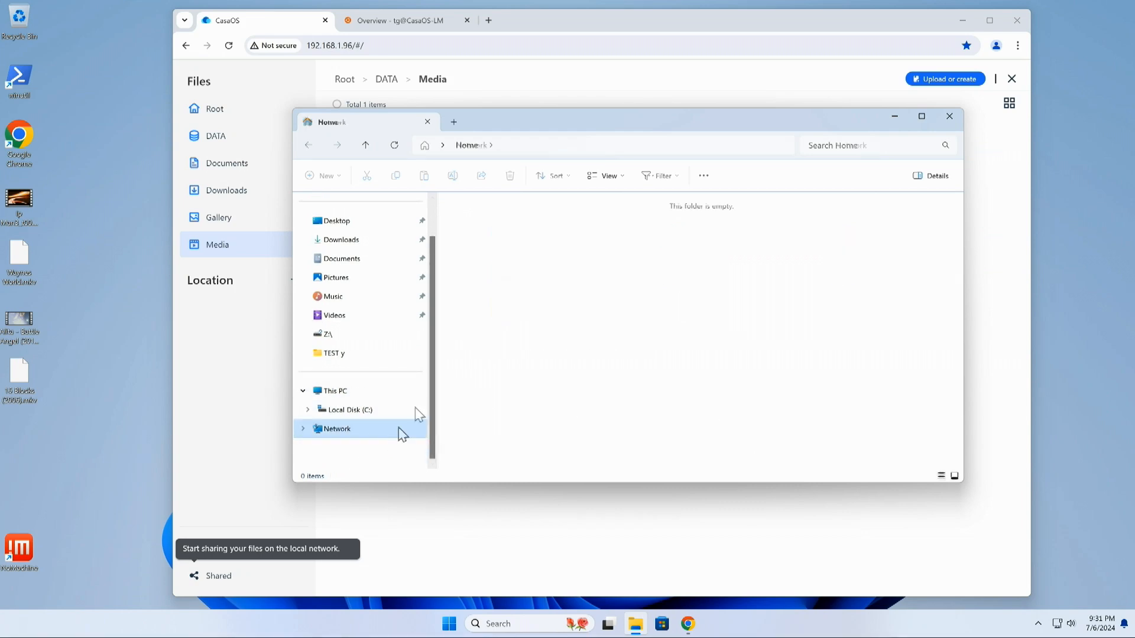
click(502, 148)
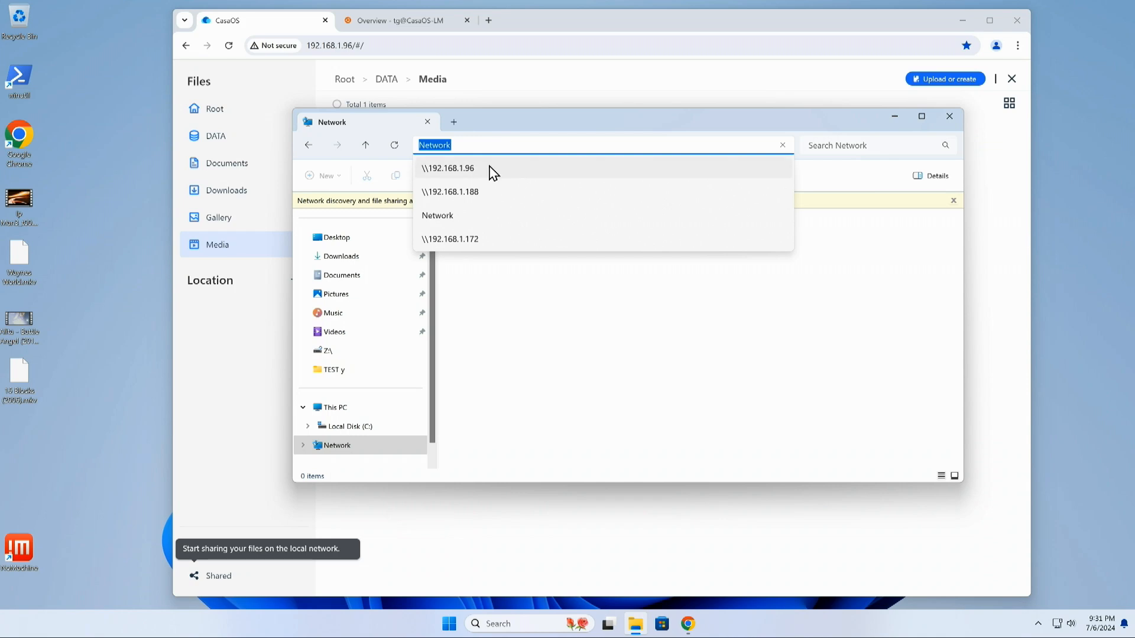
click(492, 170)
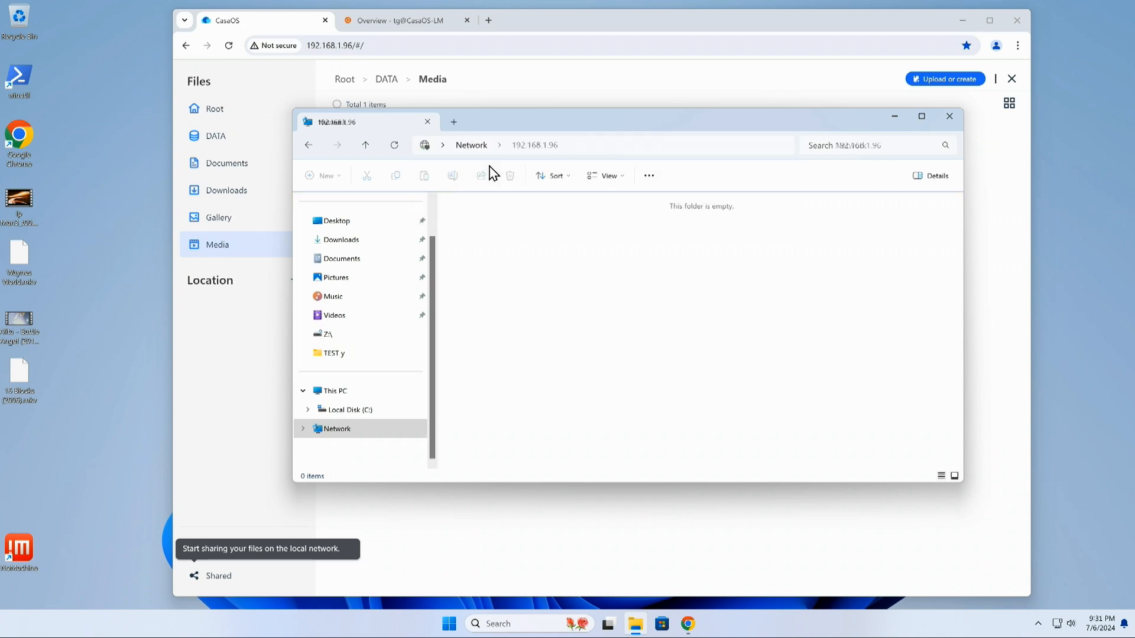
- Return to CasaOS in Chrome, share the Files folder inside DATA > Media on the network, and dismiss the network path notice
click(536, 92)
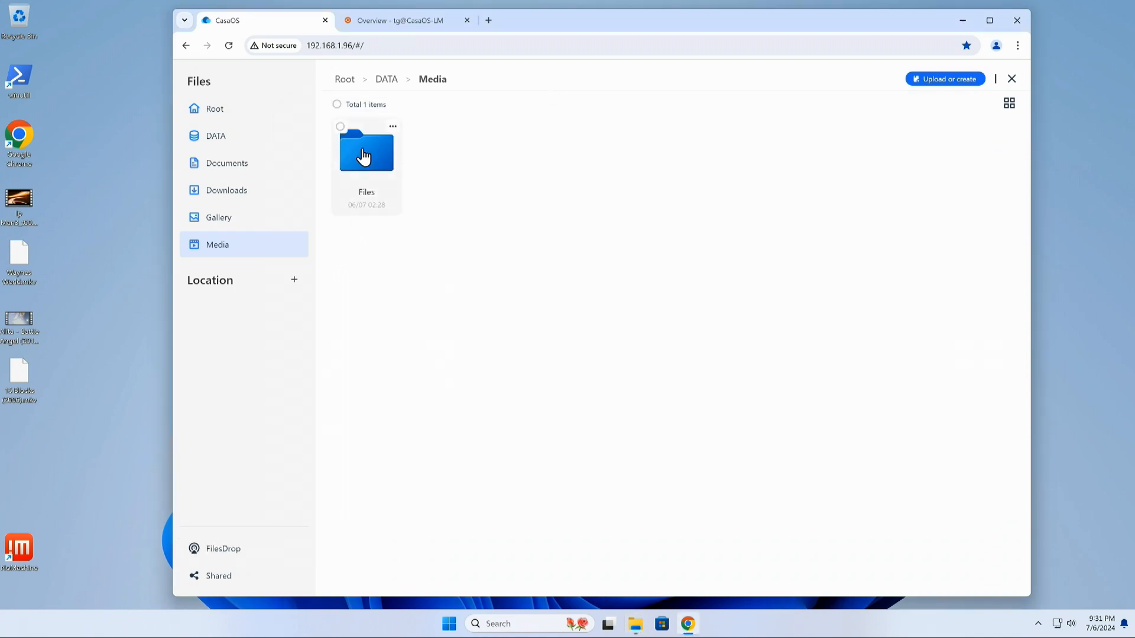
click(393, 127)
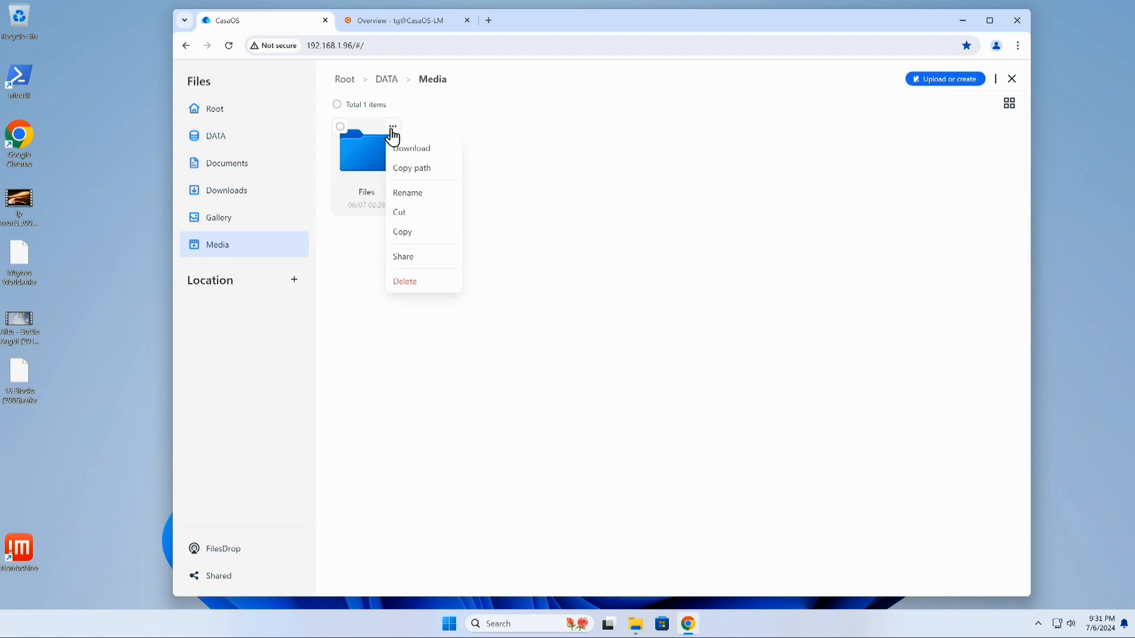
click(408, 262)
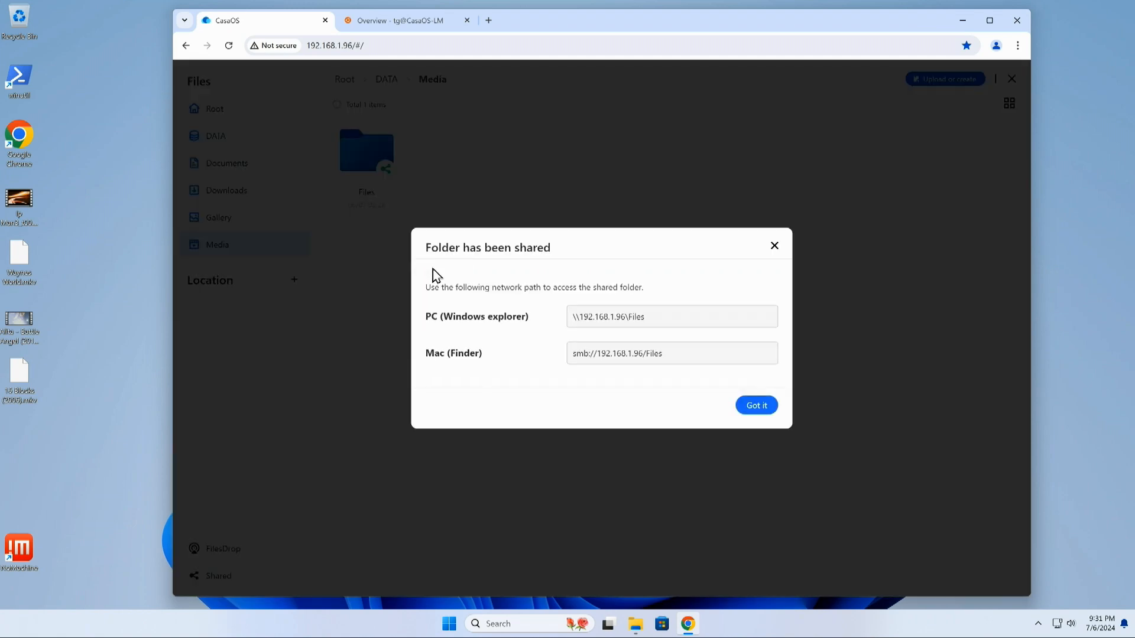
click(747, 403)
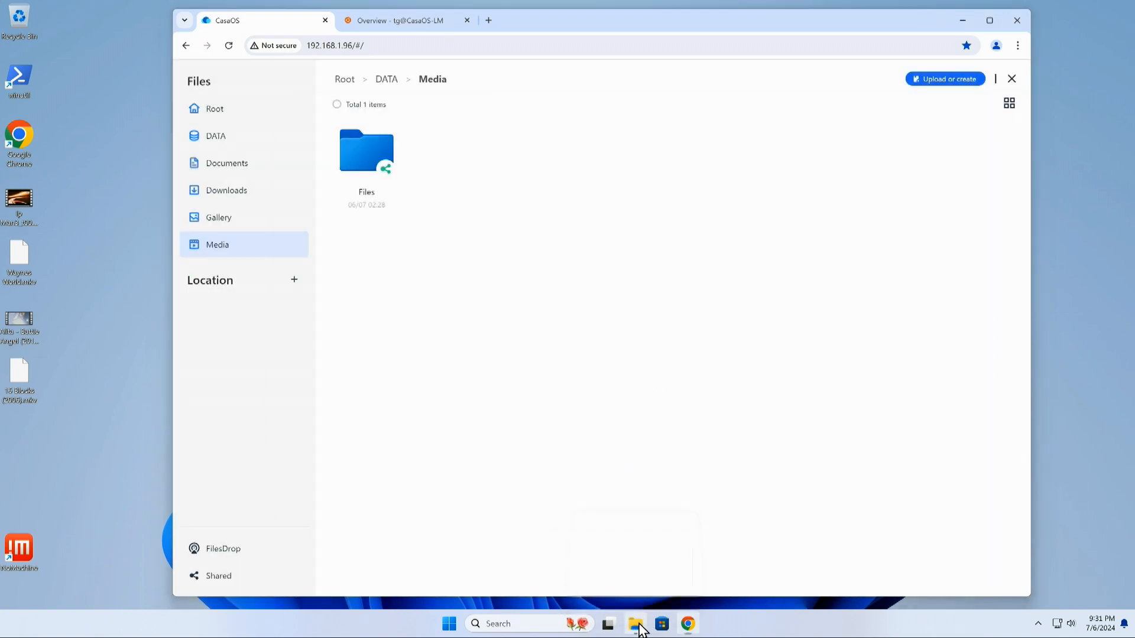
- Reload \\192.168.1.96 in File Explorer and map its Files share as network drive Z: with reconnect at sign-in
click(640, 630)
click(564, 149)
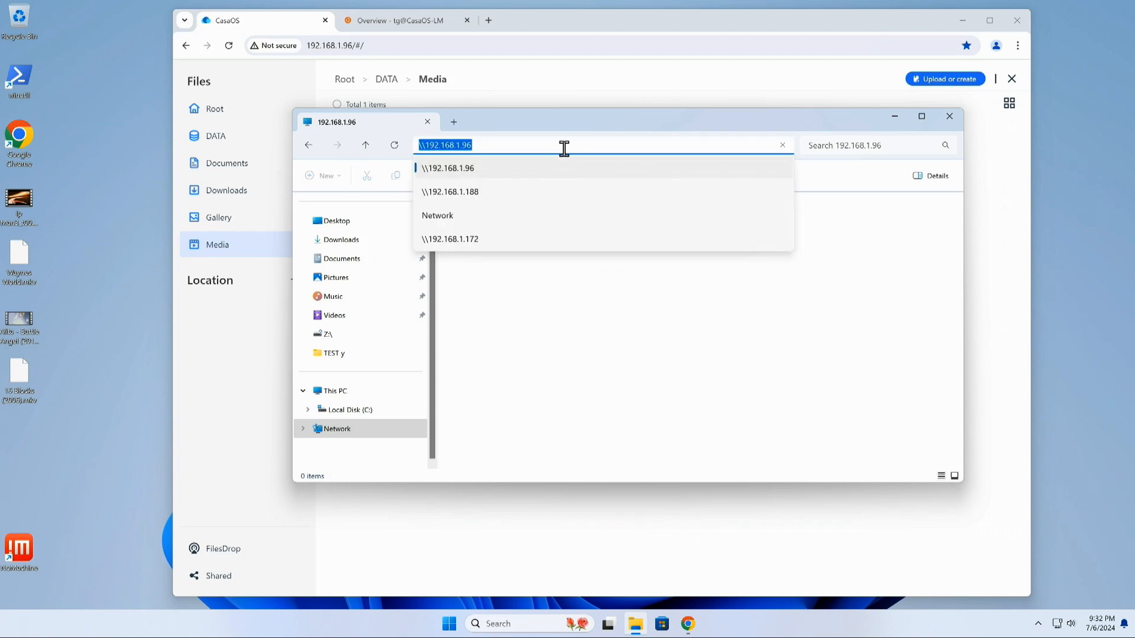
key(Return)
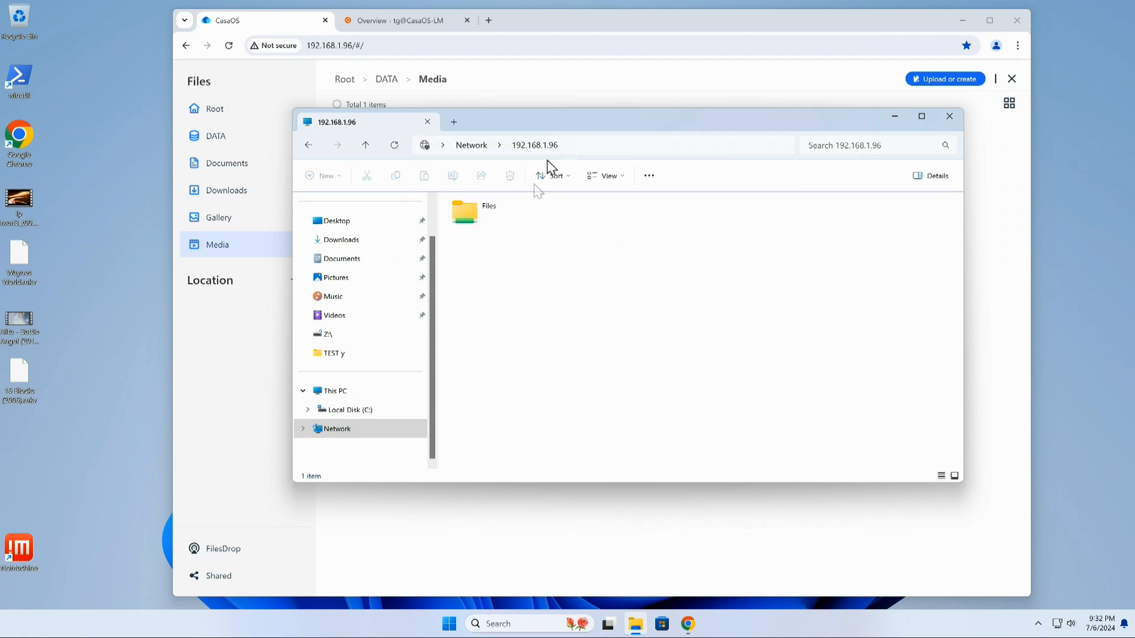
click(471, 223)
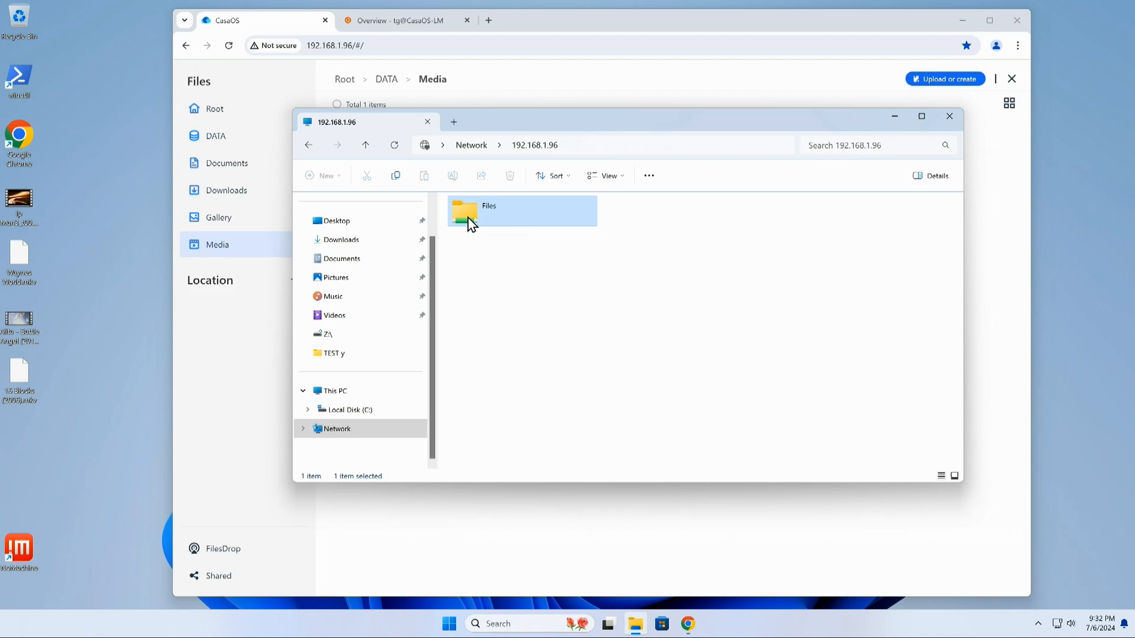
right_click(471, 225)
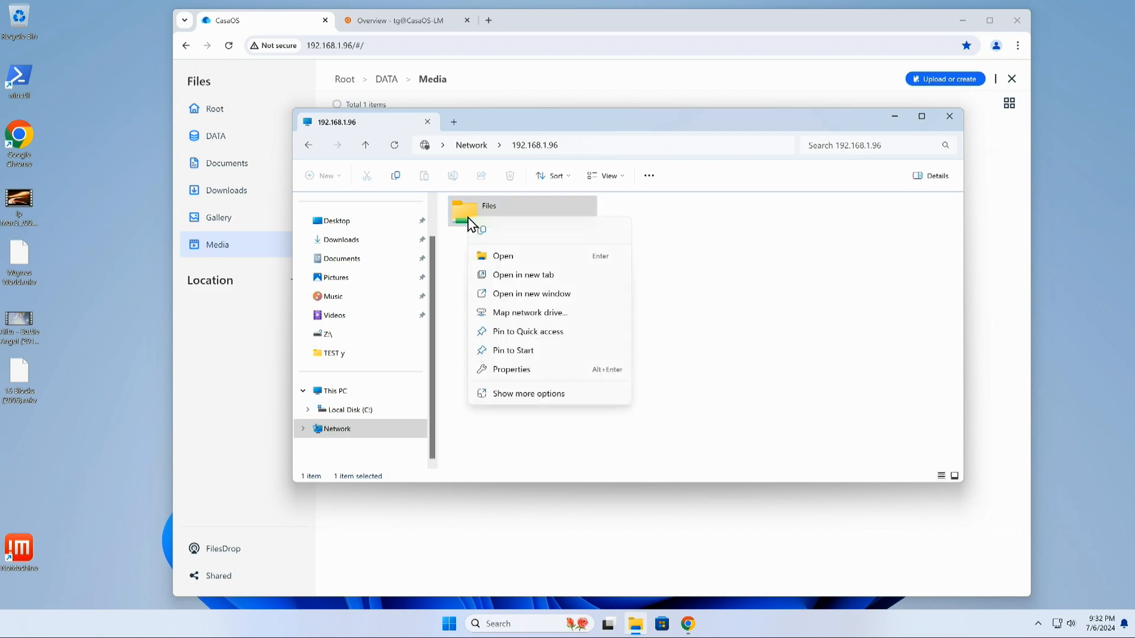
click(505, 309)
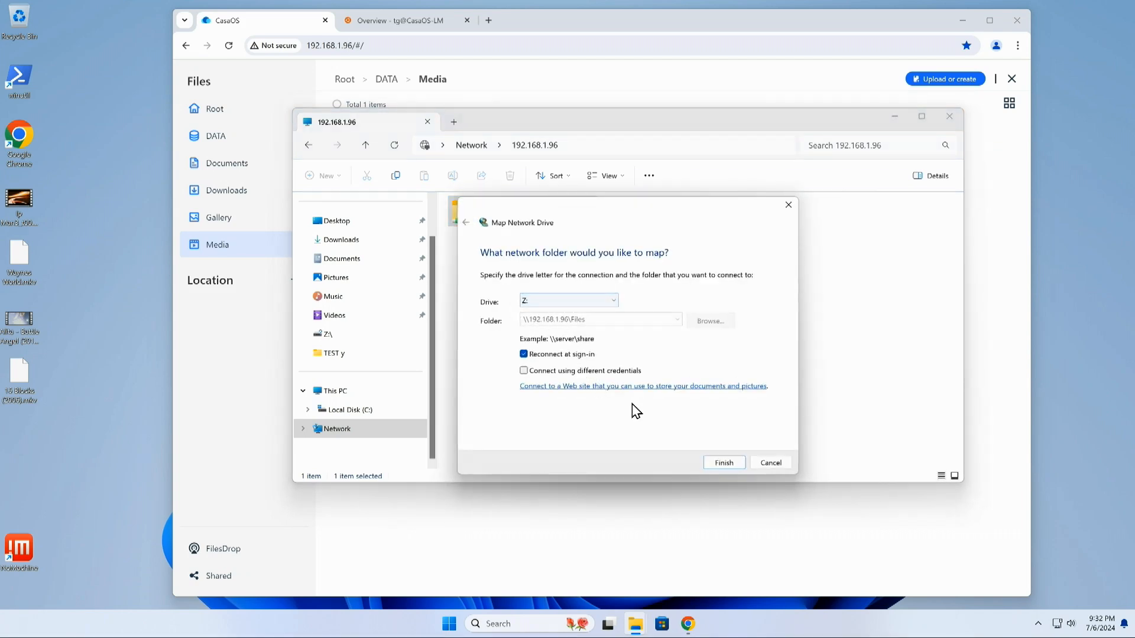
click(724, 463)
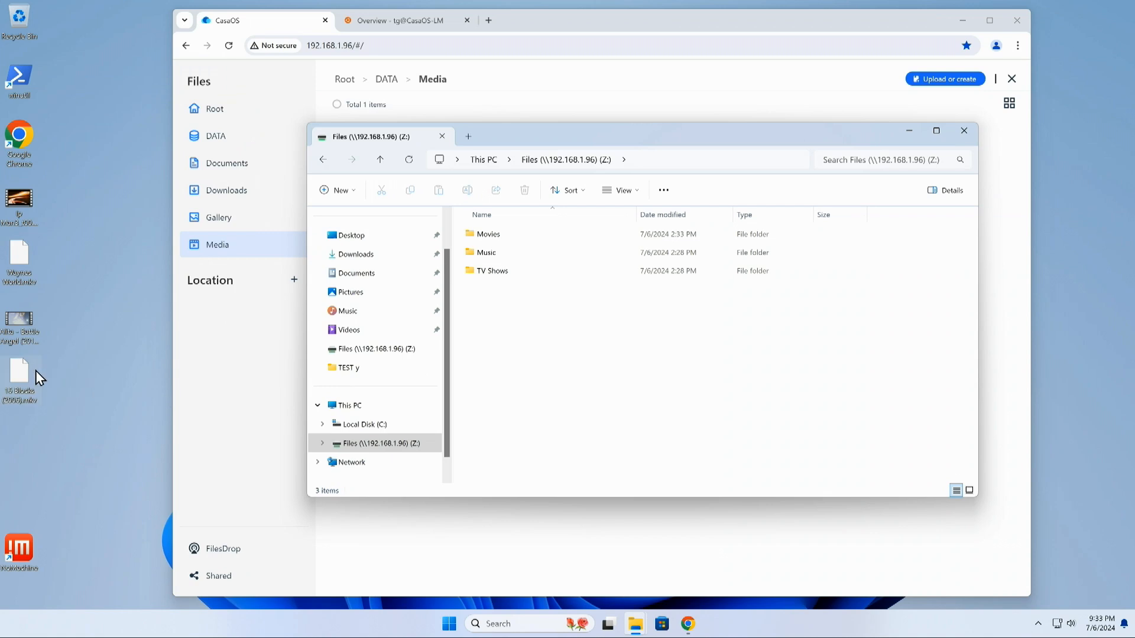
- Copy 16 Blocks (2006).mkv from the desktop to network drive Z: and open DATA > Media > Files in CasaOS in Chrome
drag(24, 377, 588, 356)
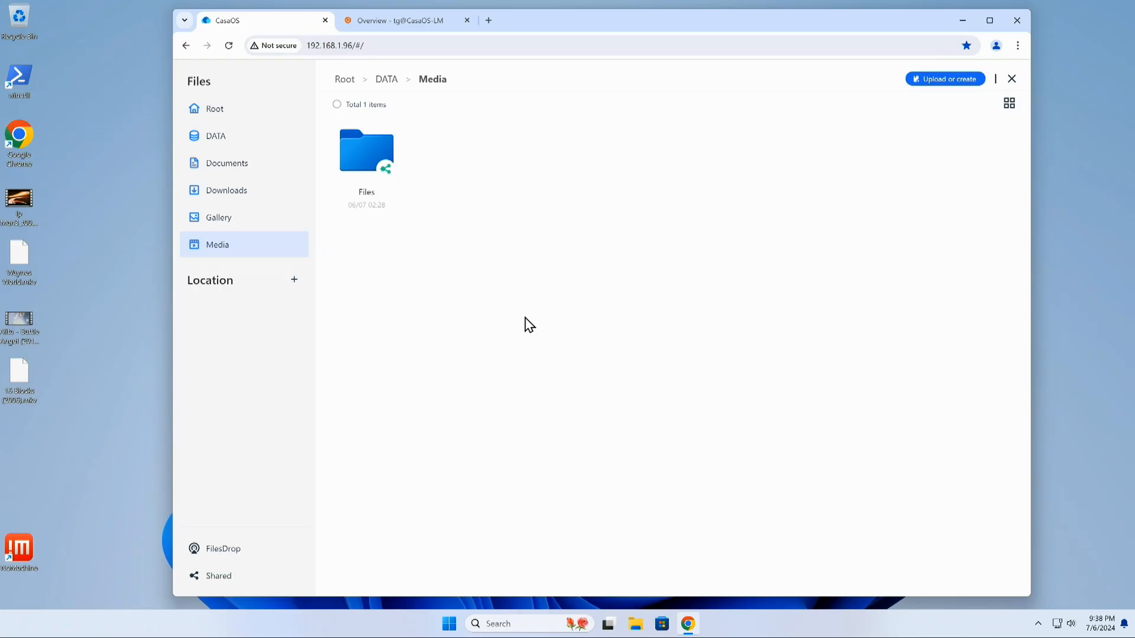
double_click(375, 171)
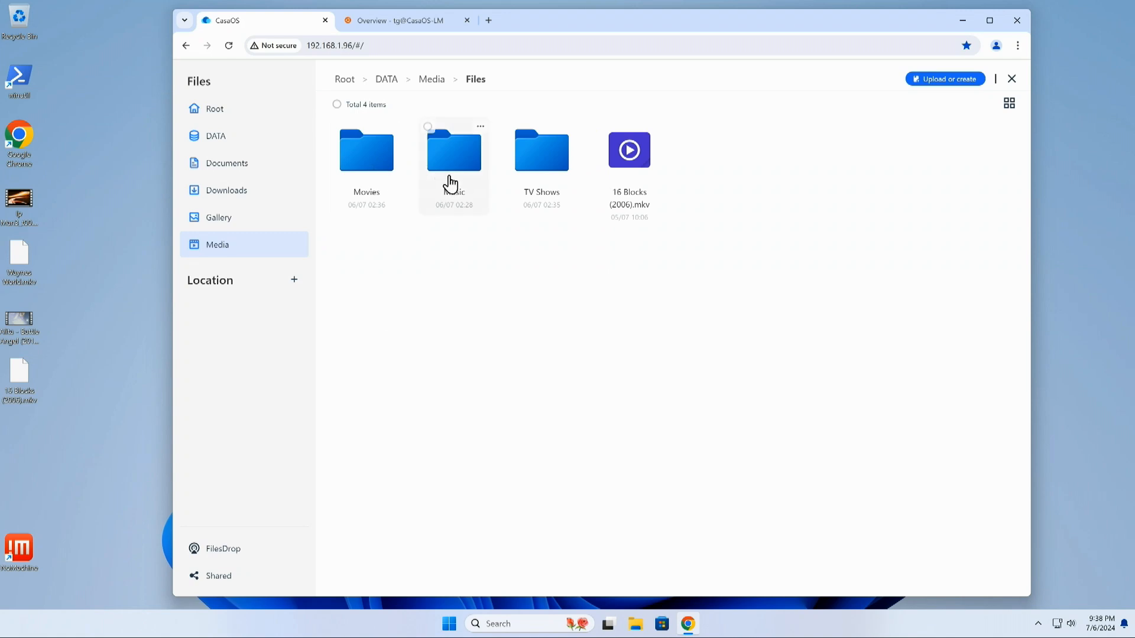
- Check the contents of the Movies and TV Shows folders inside DATA > Media > Files, and close the Files app
double_click(383, 172)
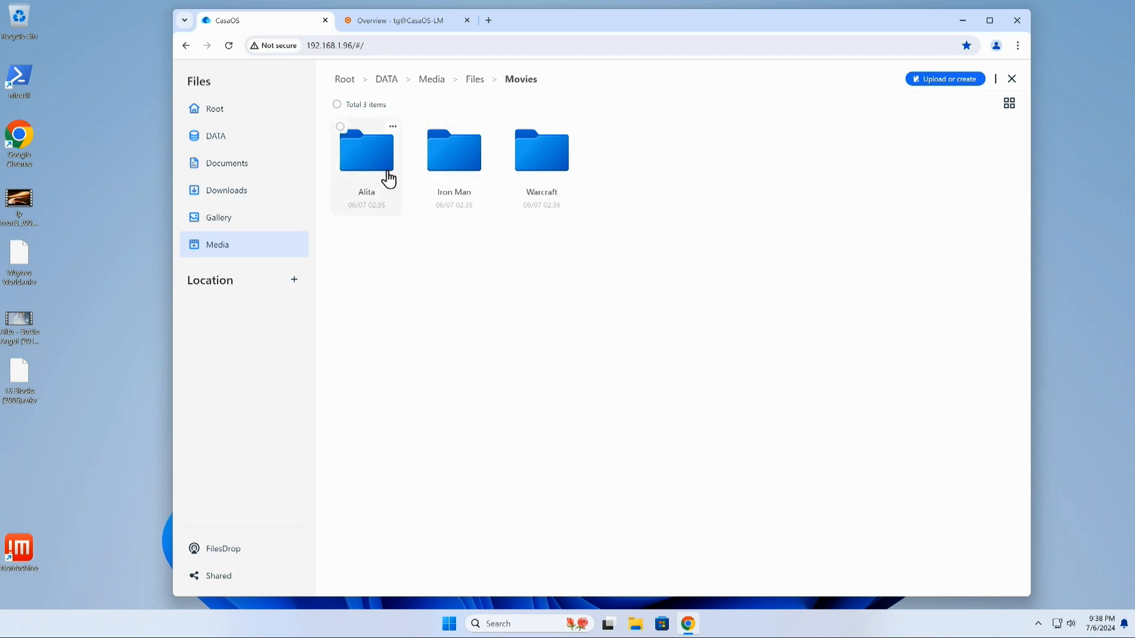
click(472, 82)
double_click(543, 165)
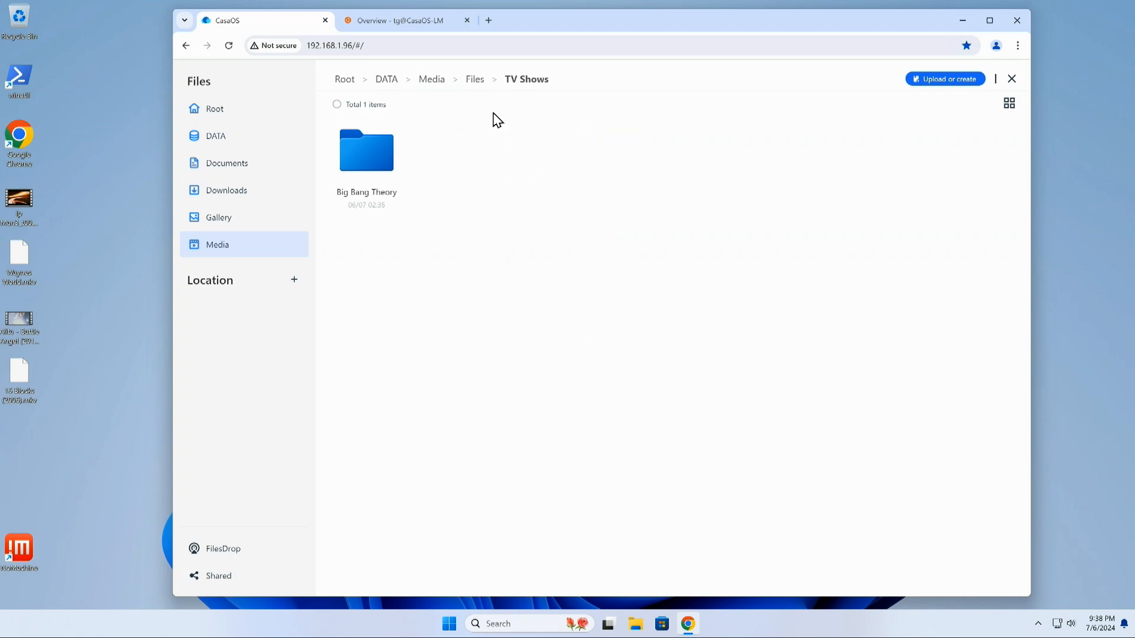
click(476, 80)
click(1011, 79)
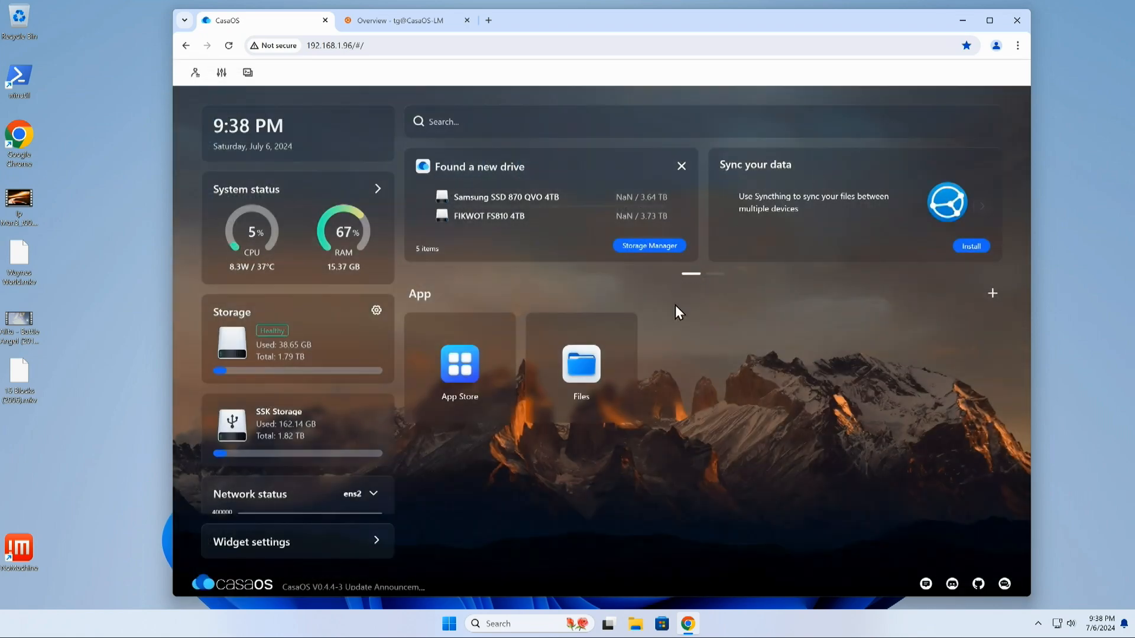
- Find Plex in the CasaOS App Store and install it
click(473, 371)
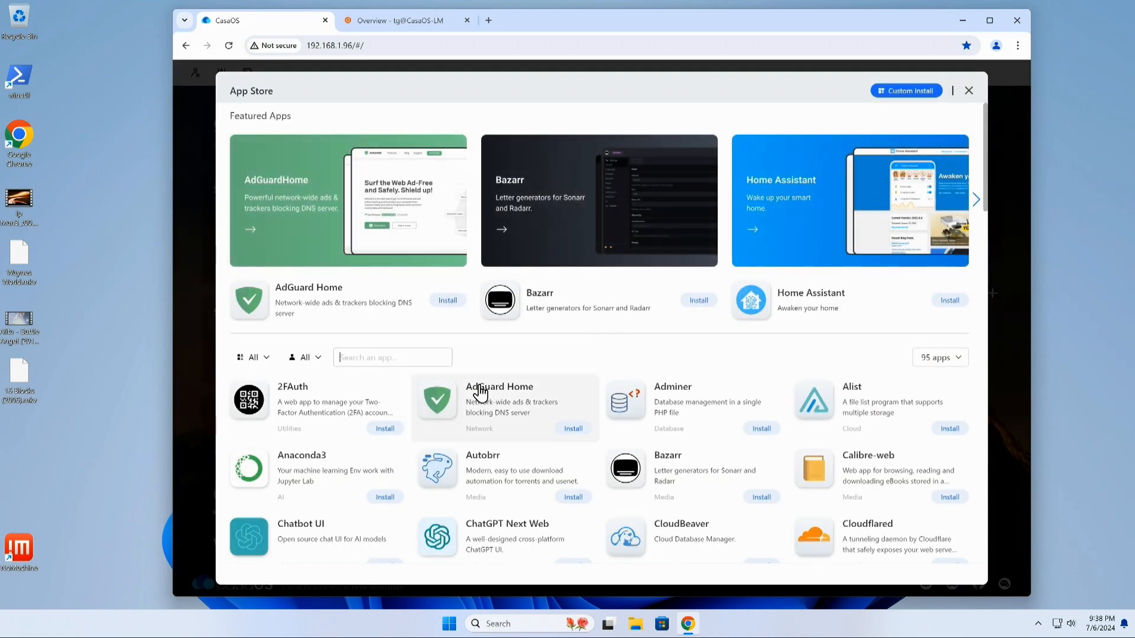
text(plex)
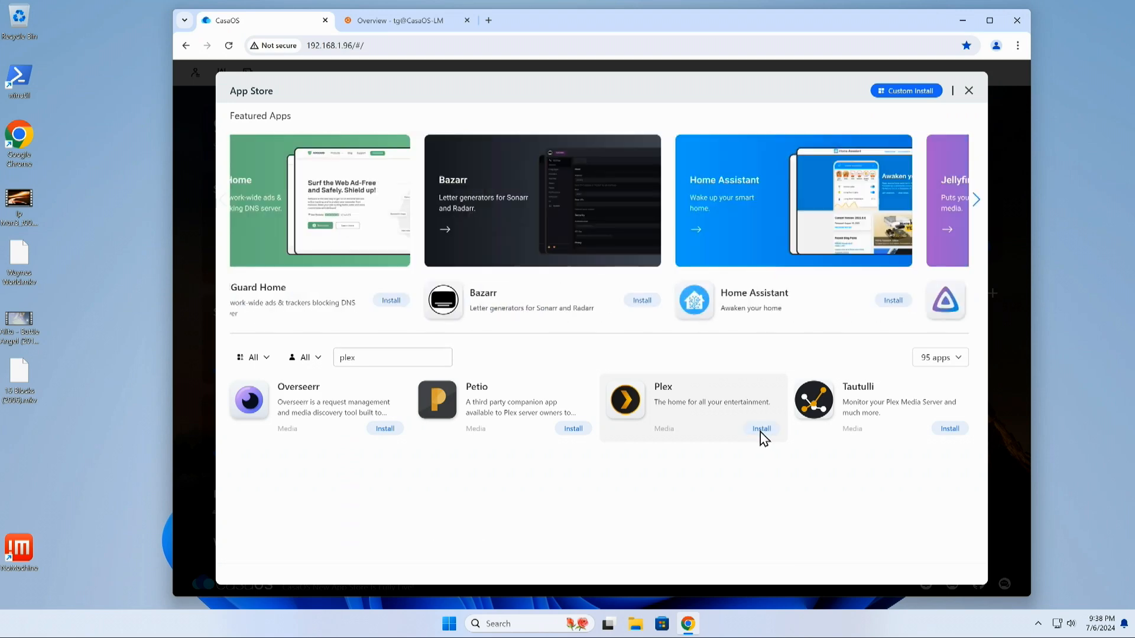
click(761, 429)
click(703, 452)
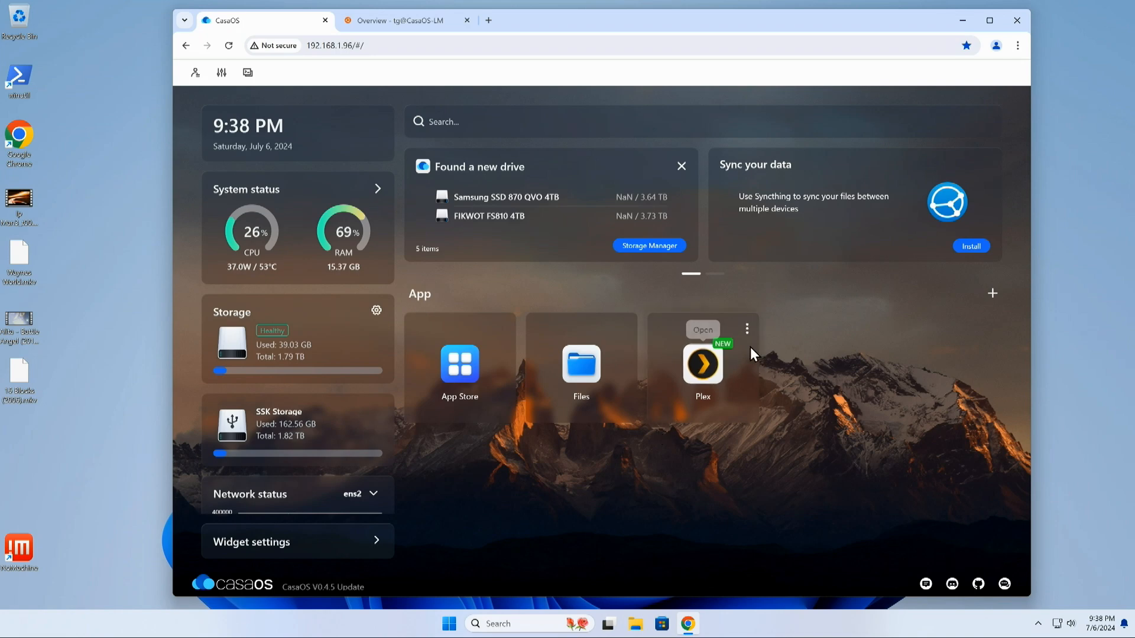
- Review the /DATA/Media host path in Plex's volume settings and close the settings without saving
click(747, 328)
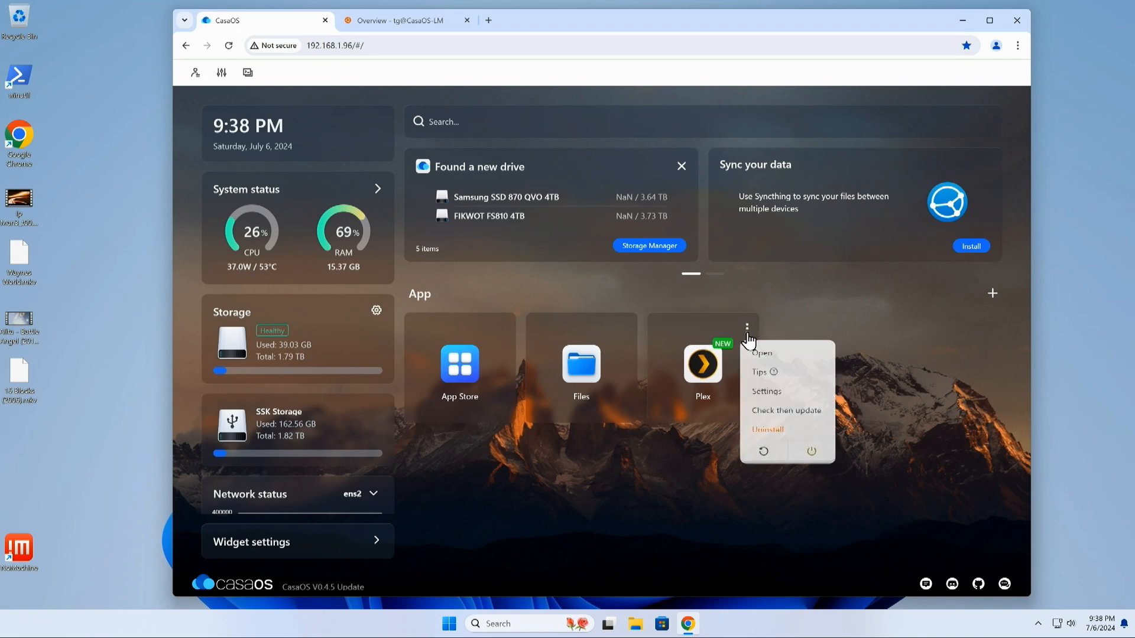
click(764, 393)
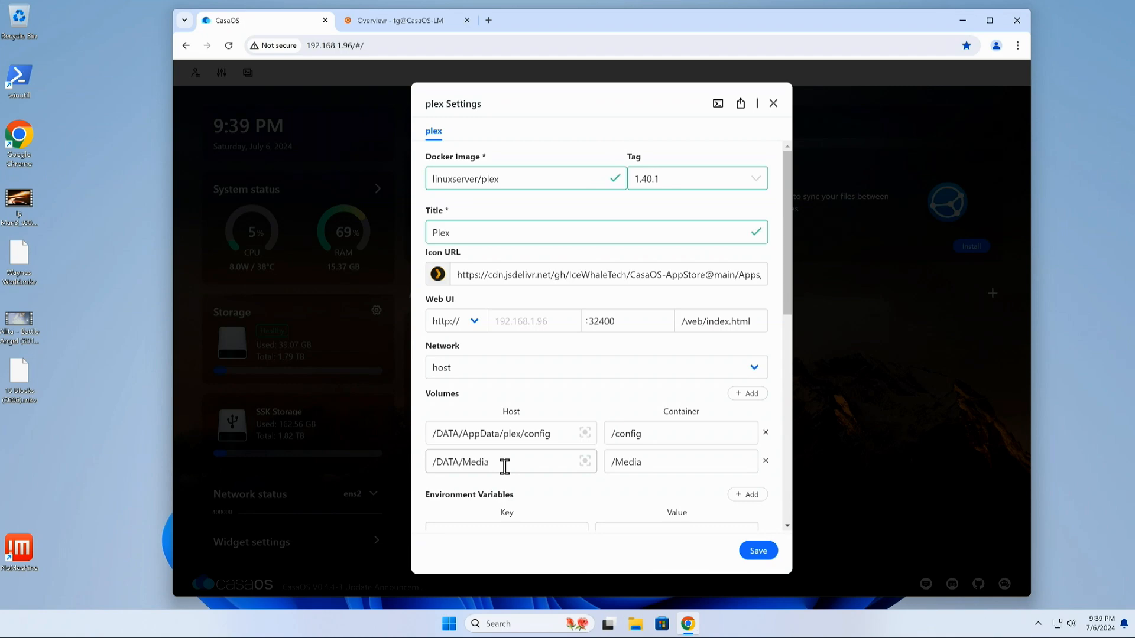
drag(504, 467, 426, 464)
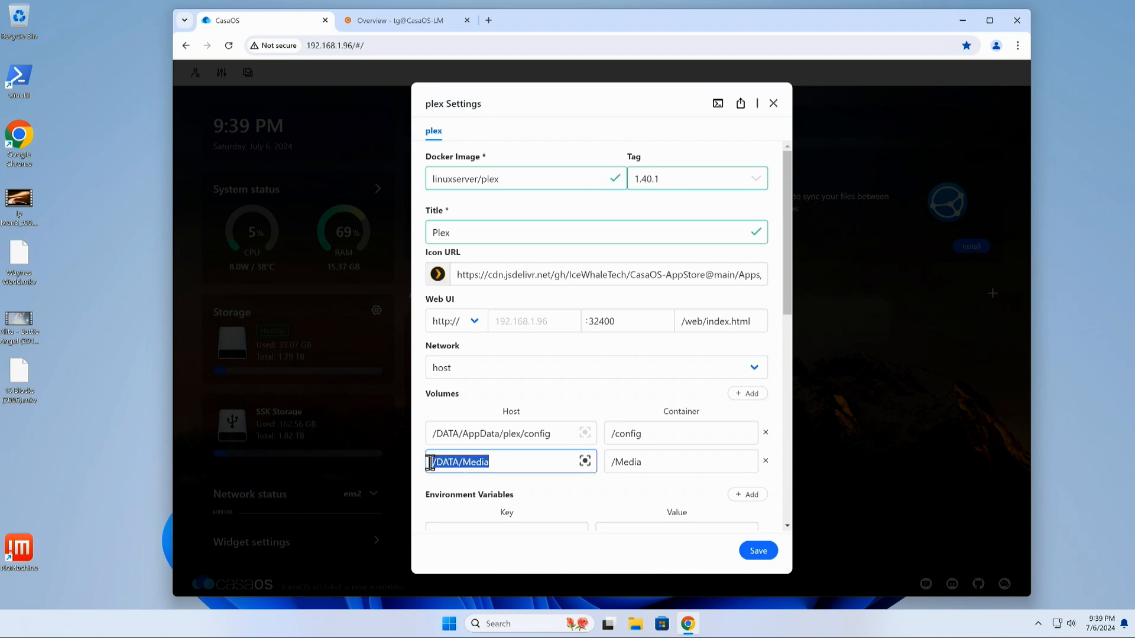
click(497, 464)
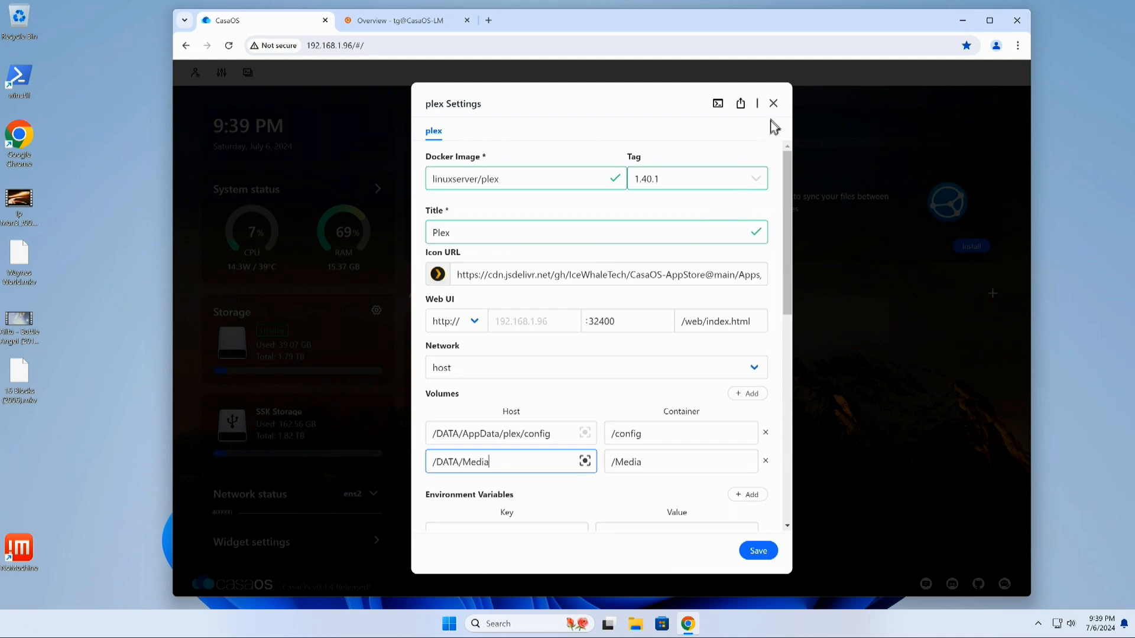
click(773, 103)
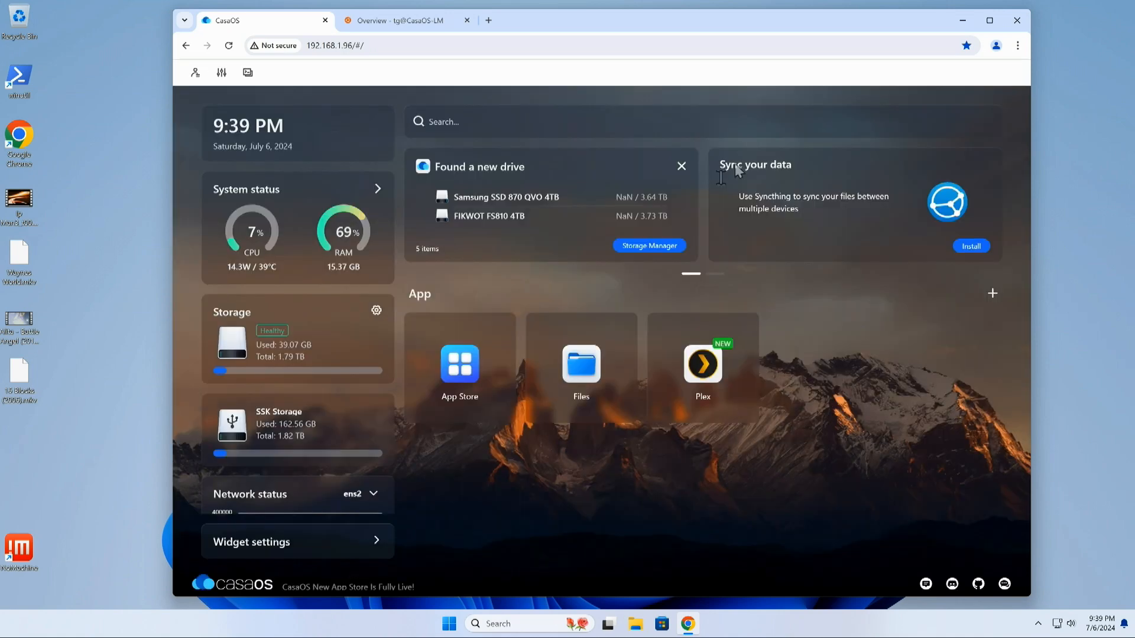
- Launch Plex, dismiss the Plex Pass offer, and complete the server name page with media access outside the home disabled
click(691, 369)
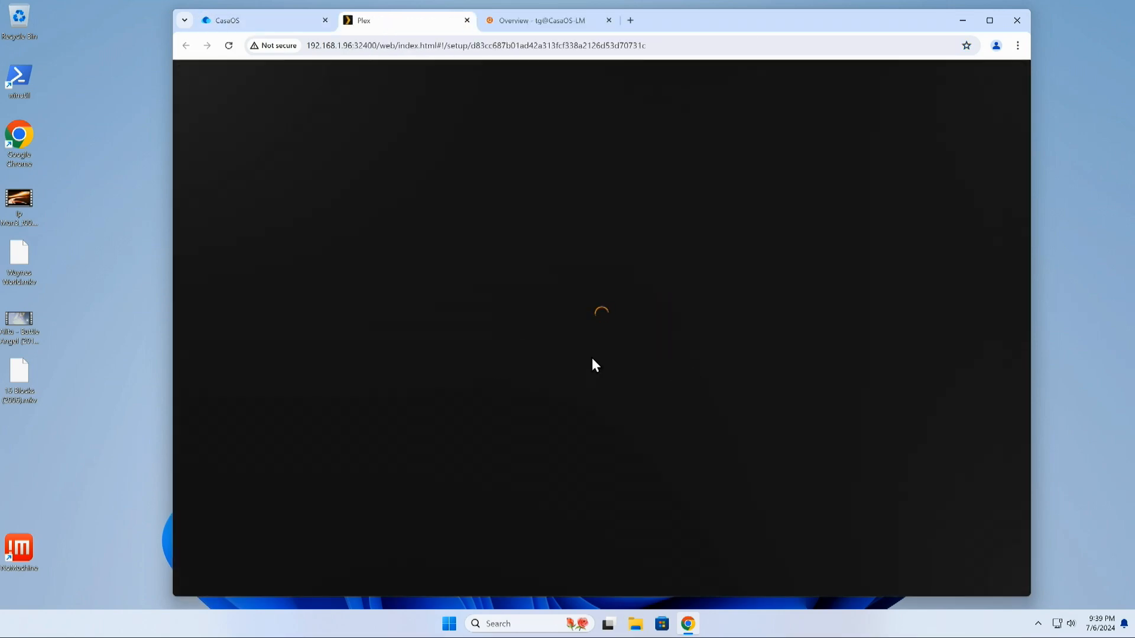
click(594, 410)
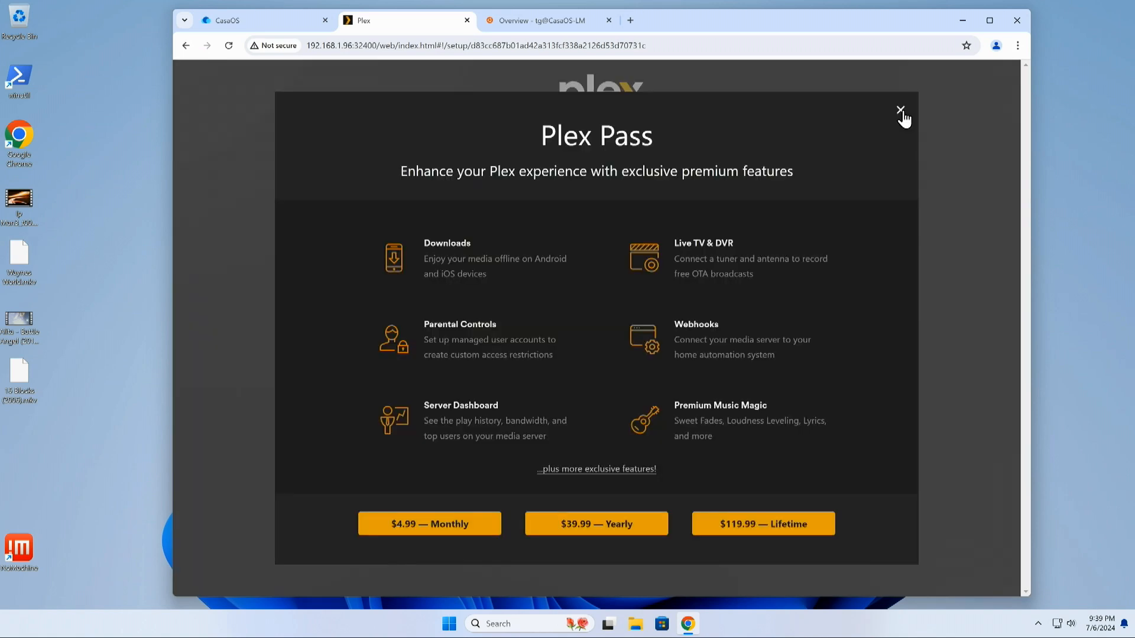
click(900, 114)
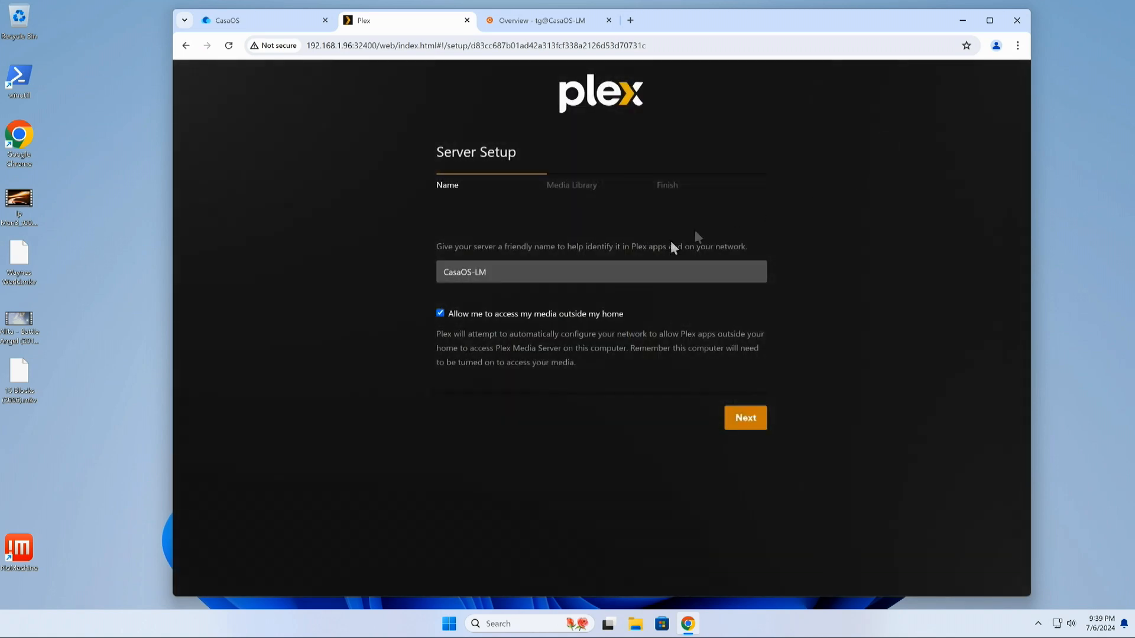
click(441, 313)
click(754, 426)
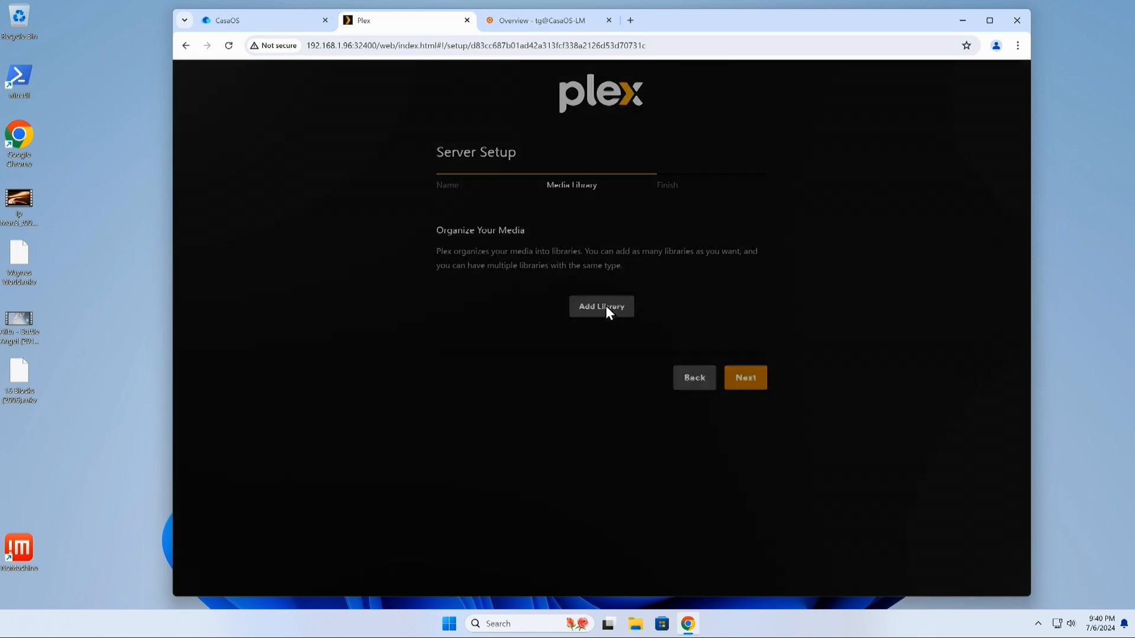
- Add an English Movies library to the Plex server using the folder /Media/Files/Movies
click(604, 305)
click(534, 207)
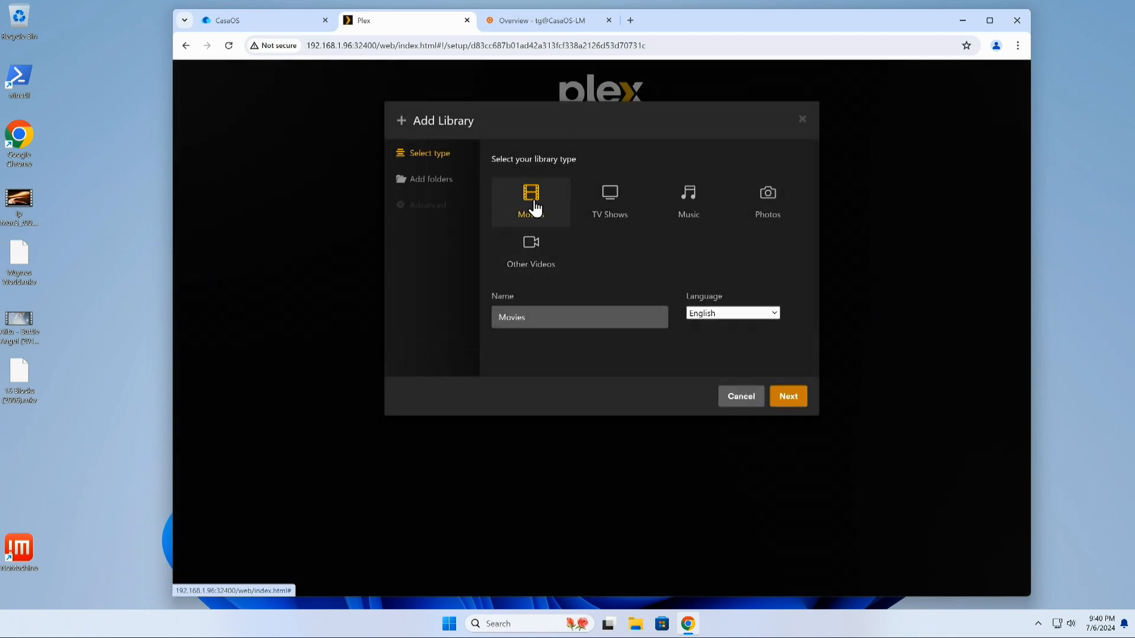
click(792, 397)
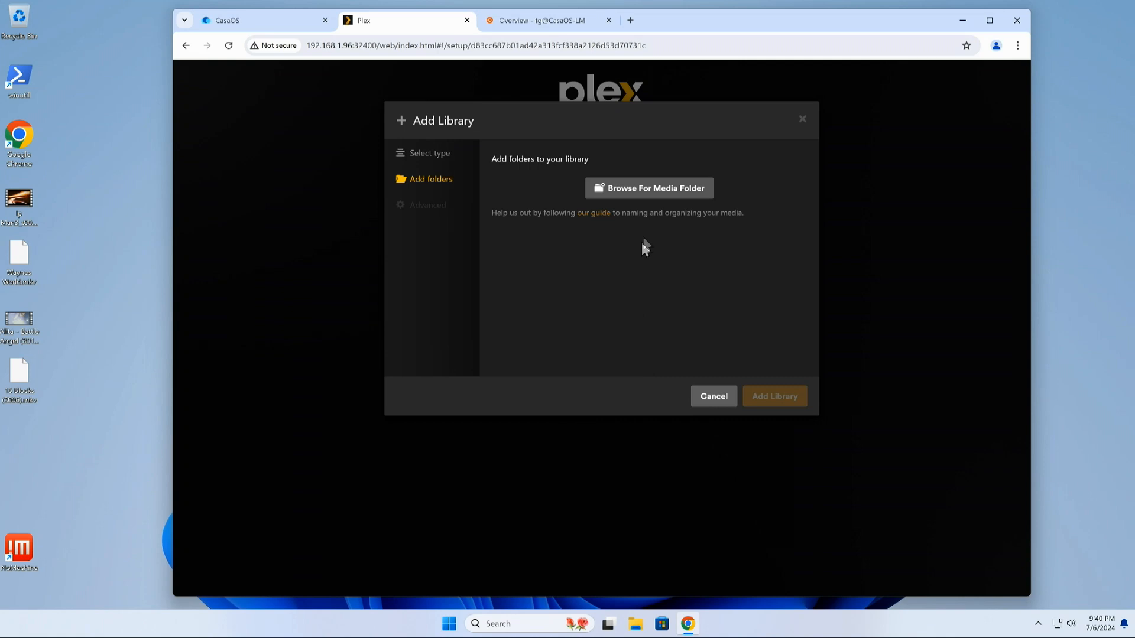
click(650, 193)
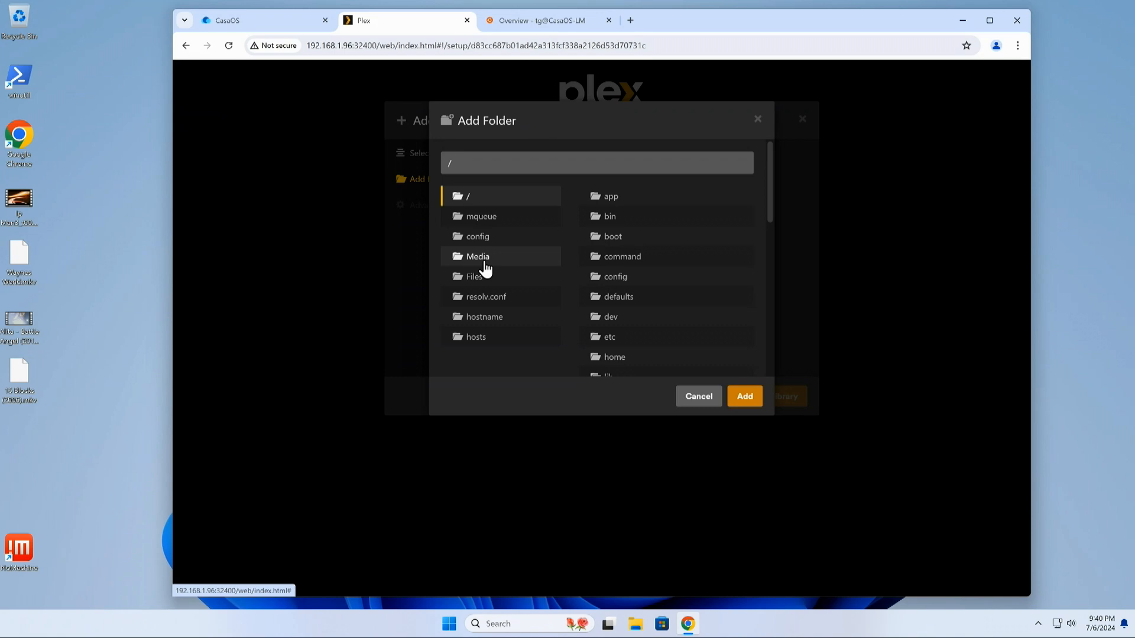
click(485, 263)
click(610, 200)
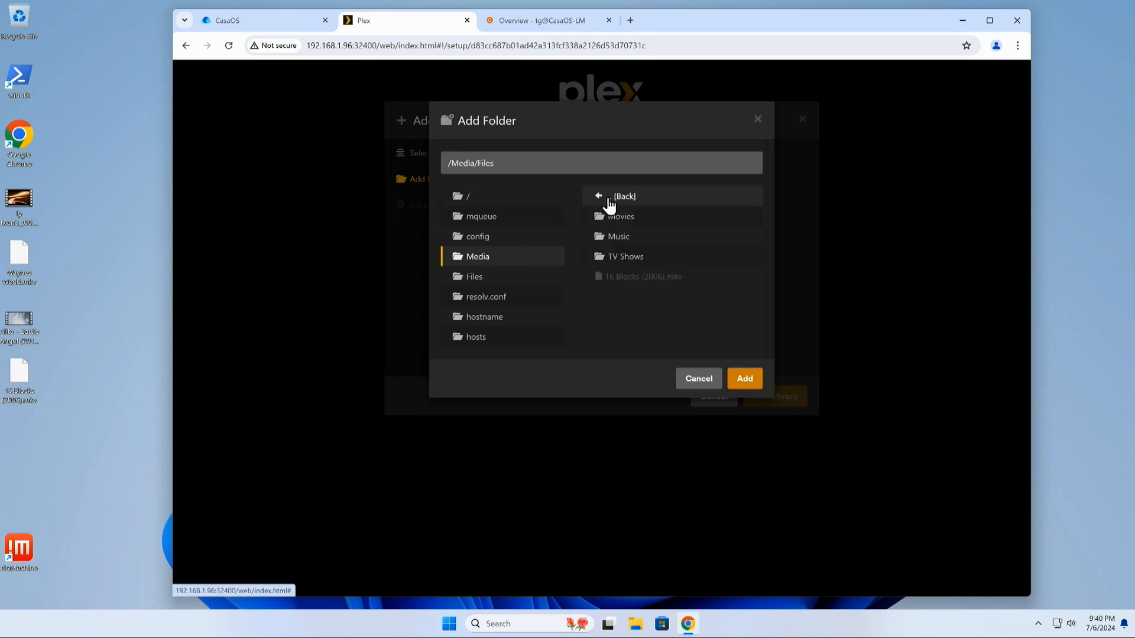
click(476, 277)
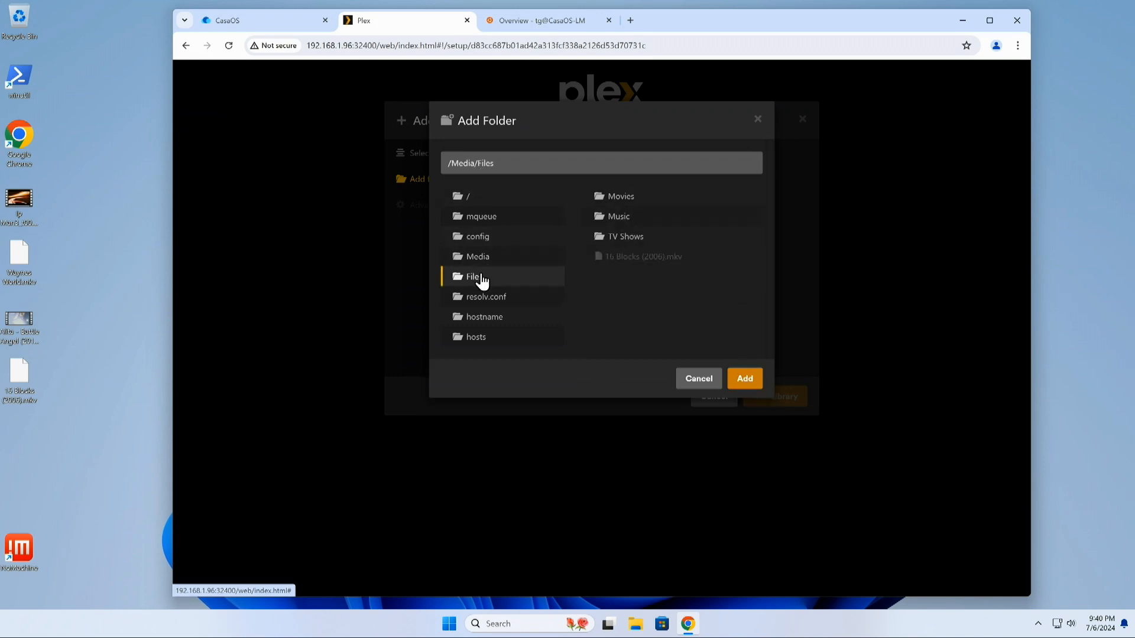
click(627, 201)
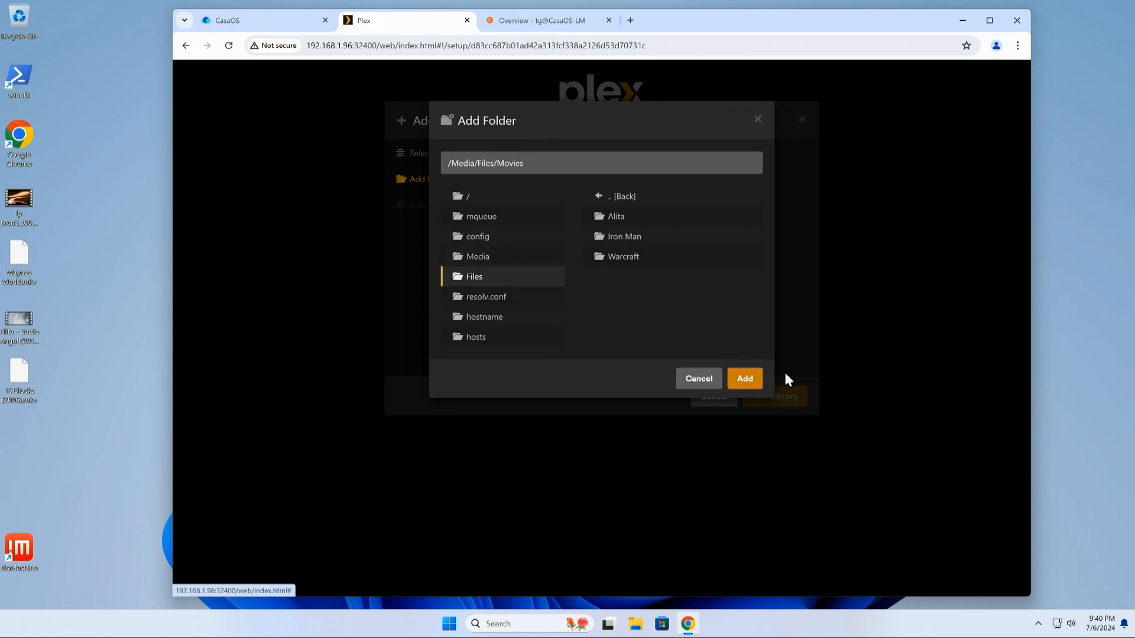
click(748, 380)
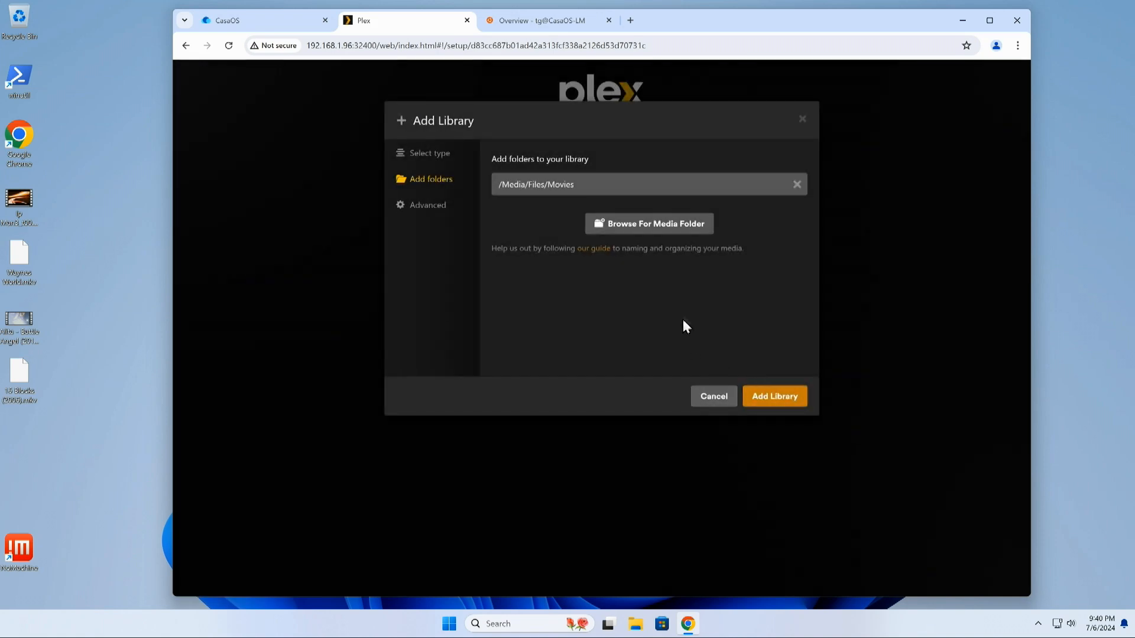
click(761, 397)
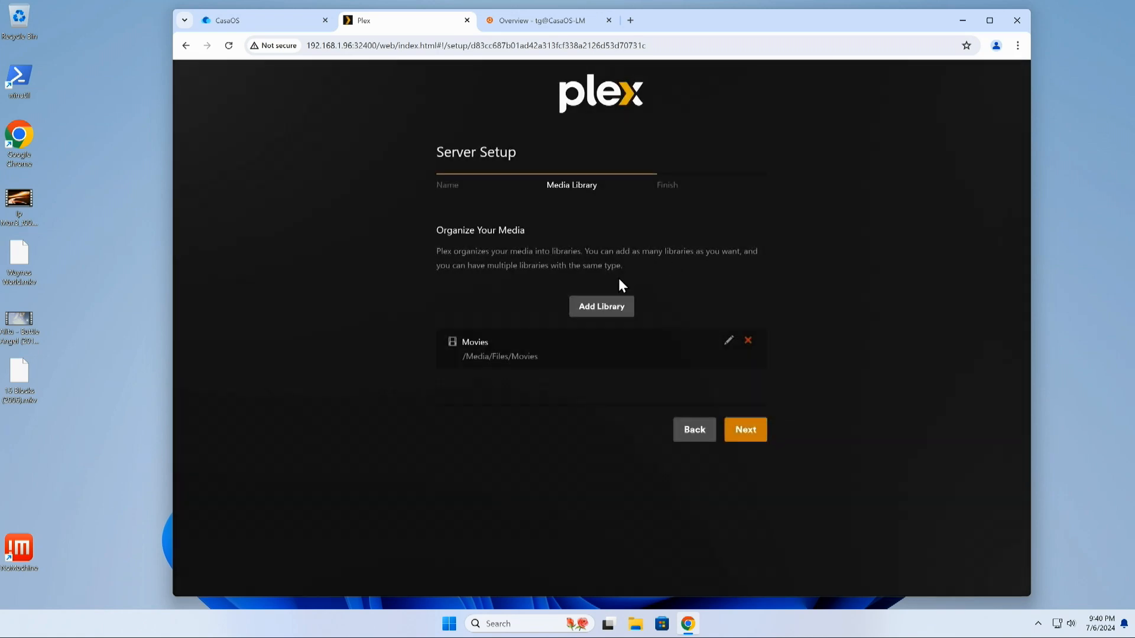
- Add an English TV Shows library using the folder /Media/Files/TV Shows and complete the media library page of the server setup
click(600, 315)
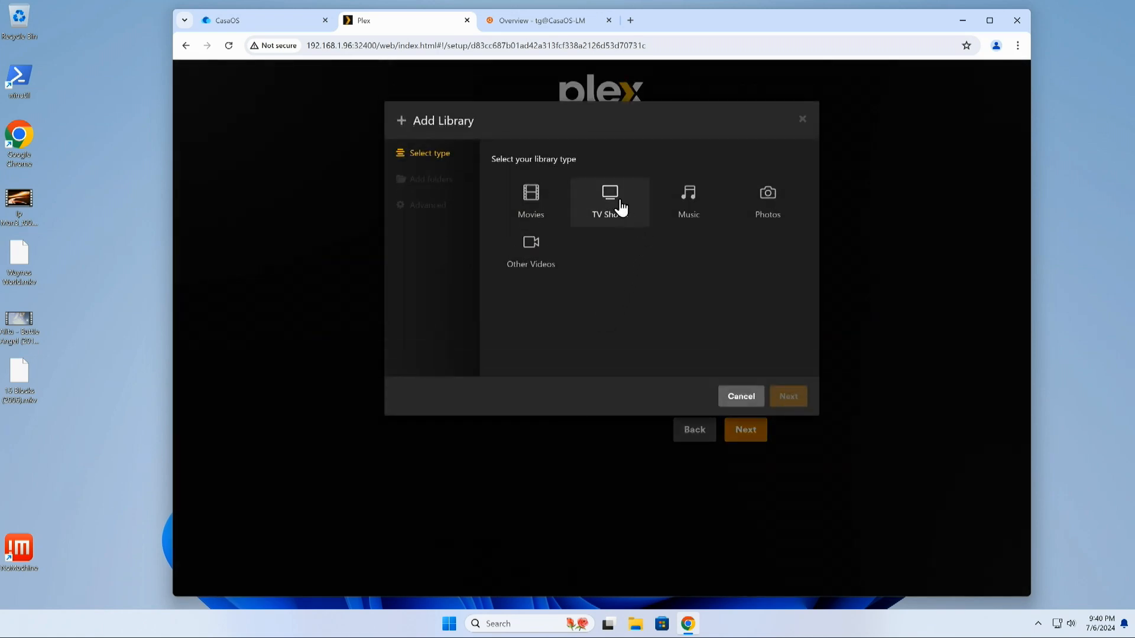
click(620, 210)
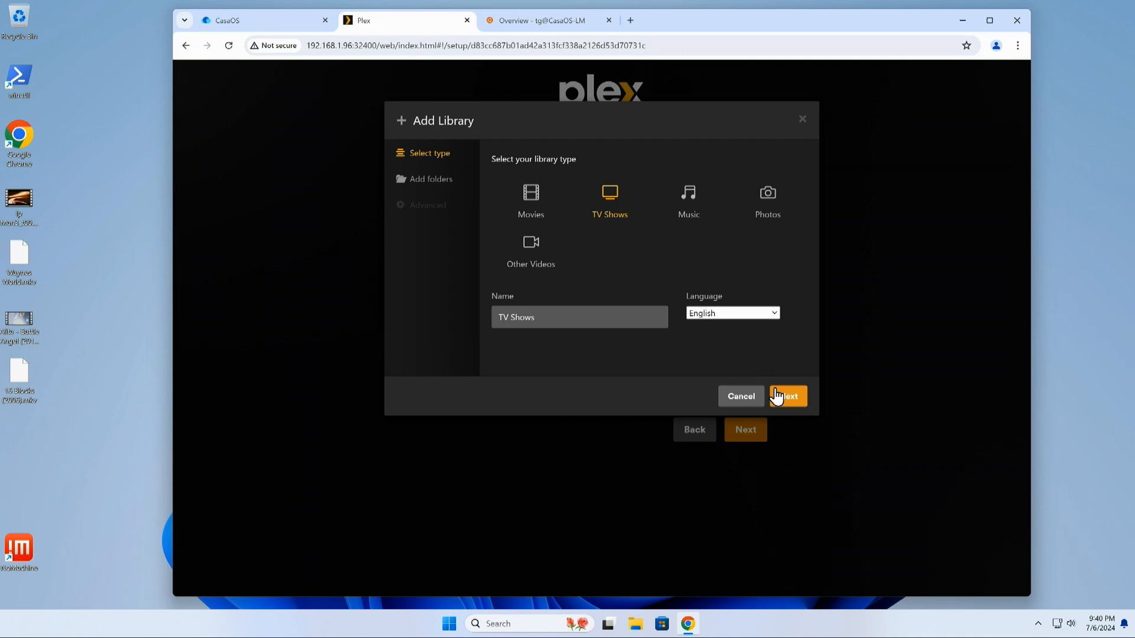
click(777, 396)
click(653, 189)
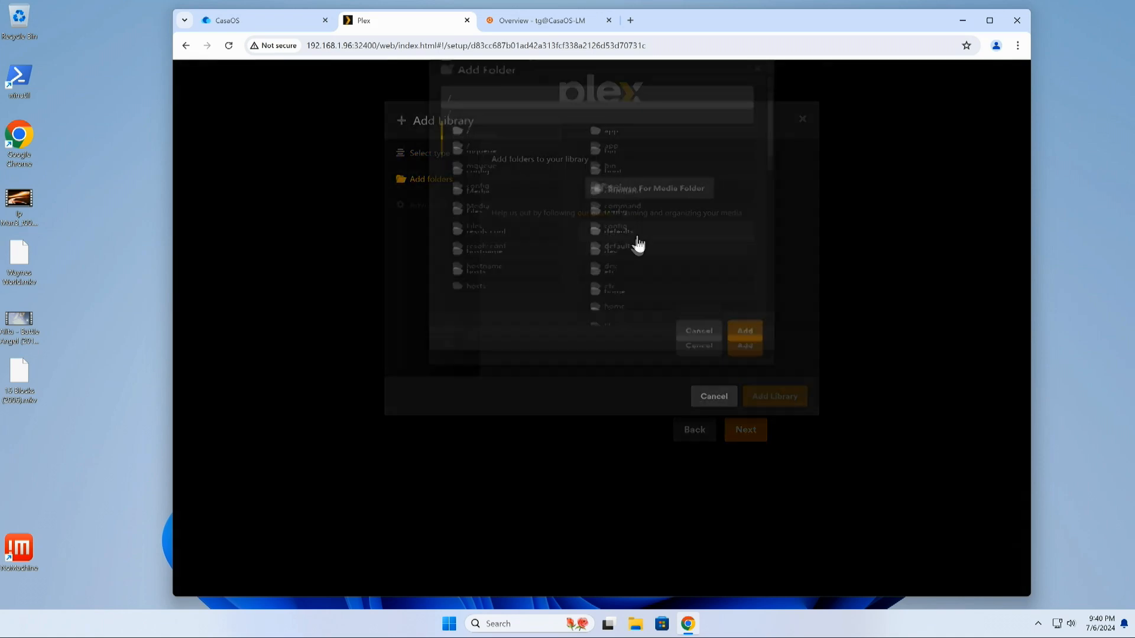
click(489, 278)
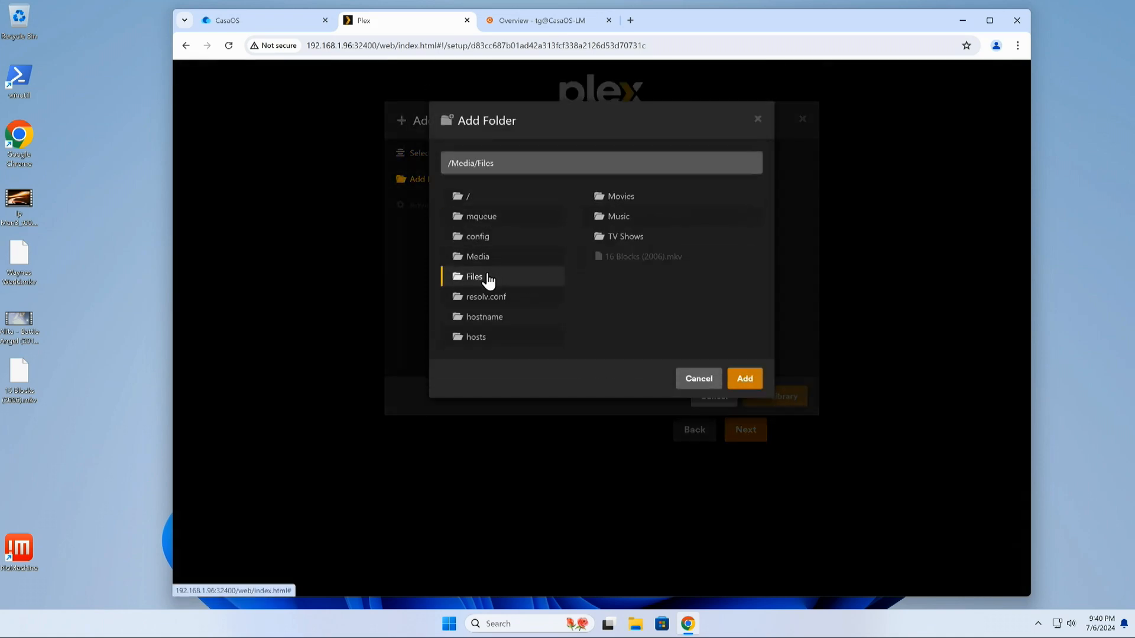
click(633, 235)
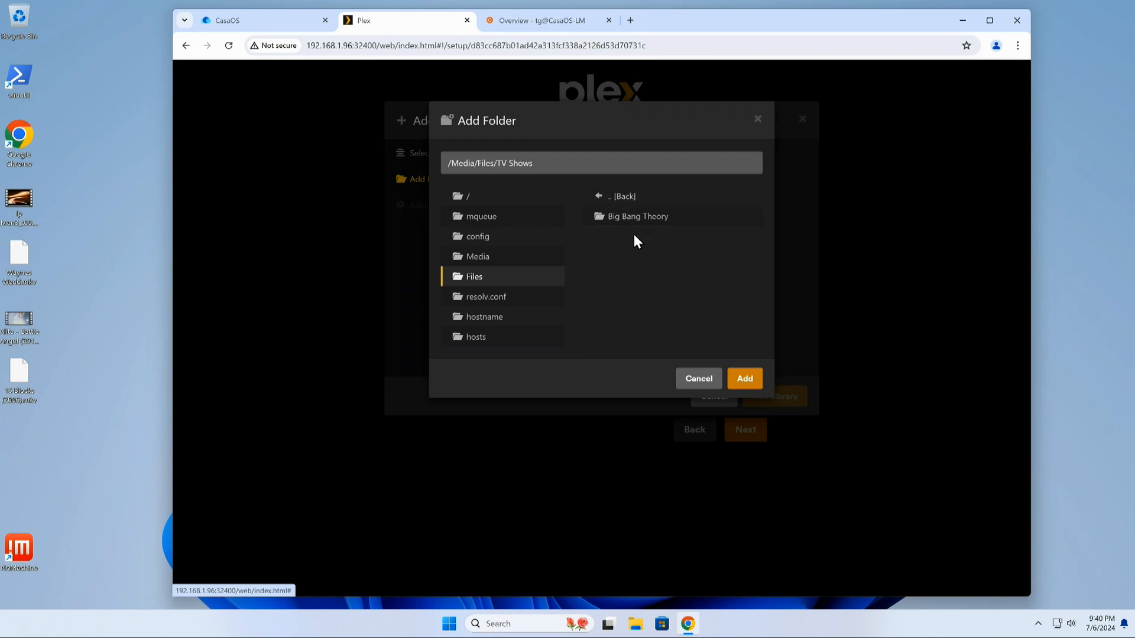
click(735, 377)
click(756, 397)
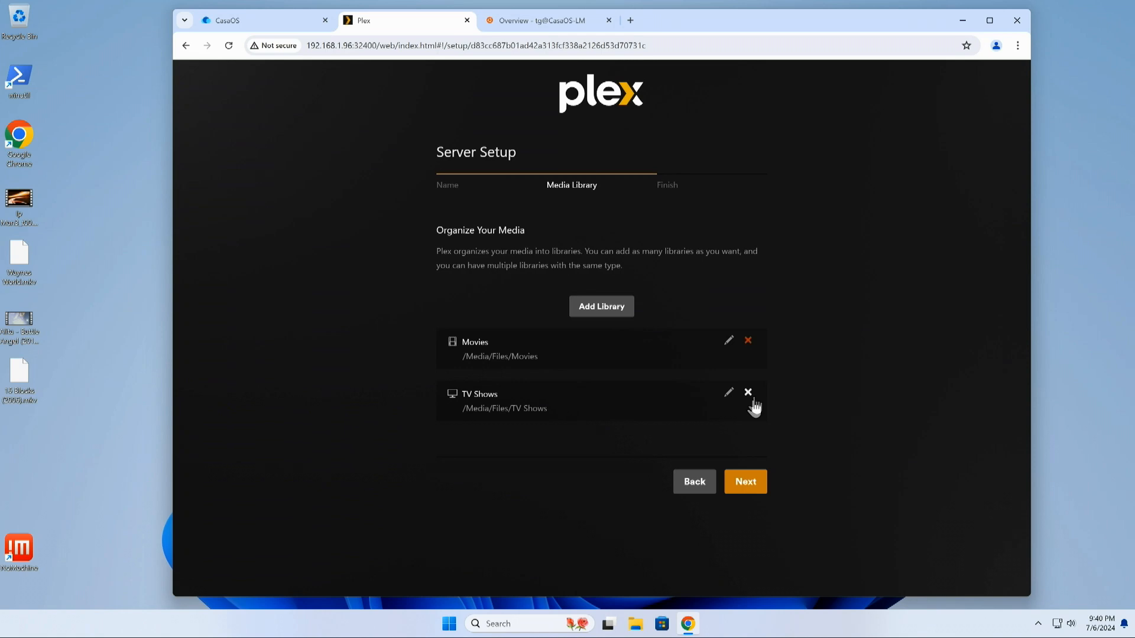
click(740, 485)
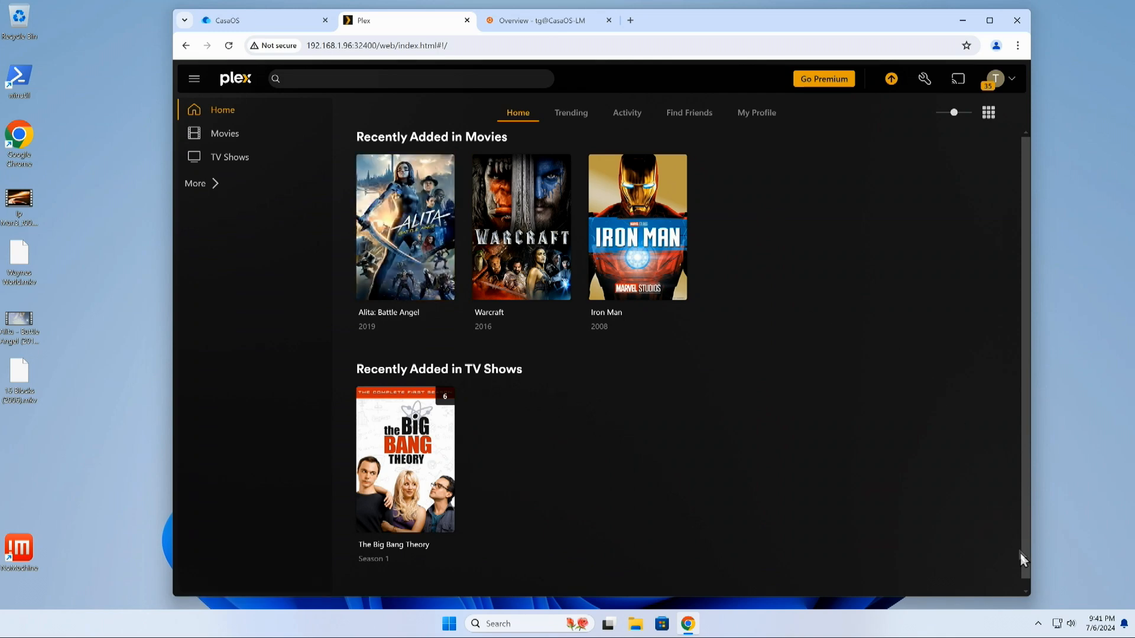
- Mute the Windows system sound and close the quick settings
click(1070, 623)
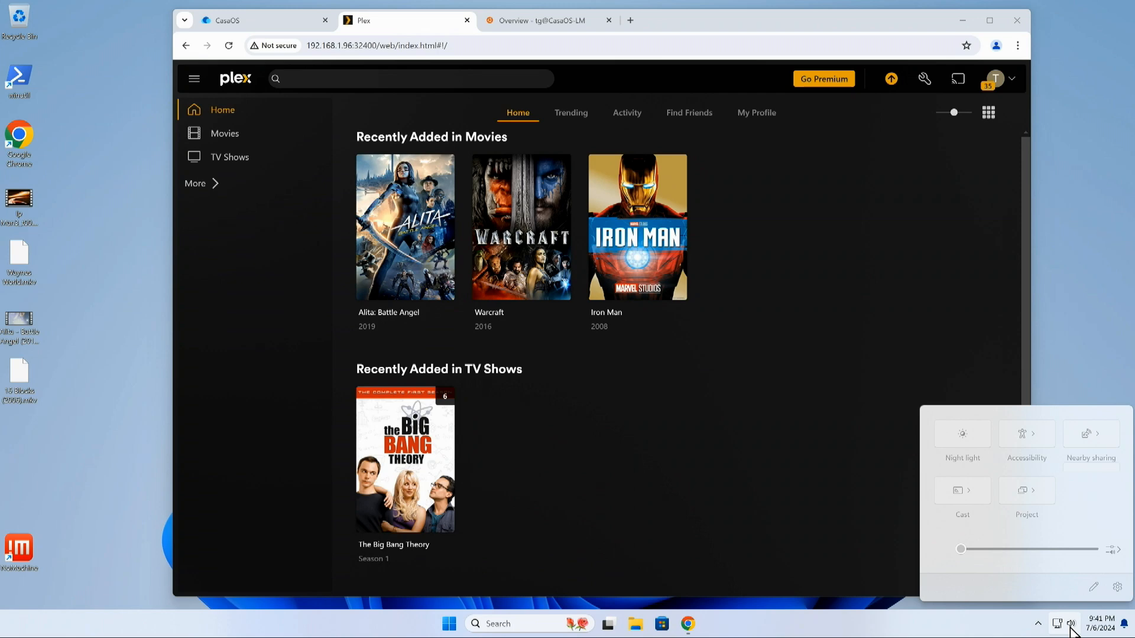
click(940, 551)
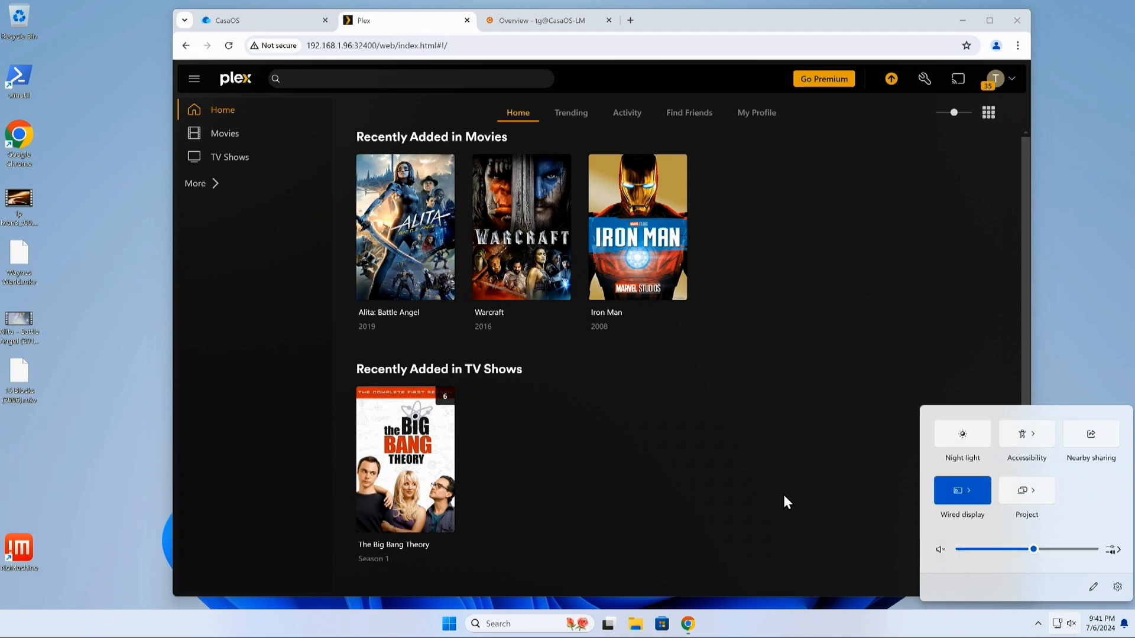
click(784, 501)
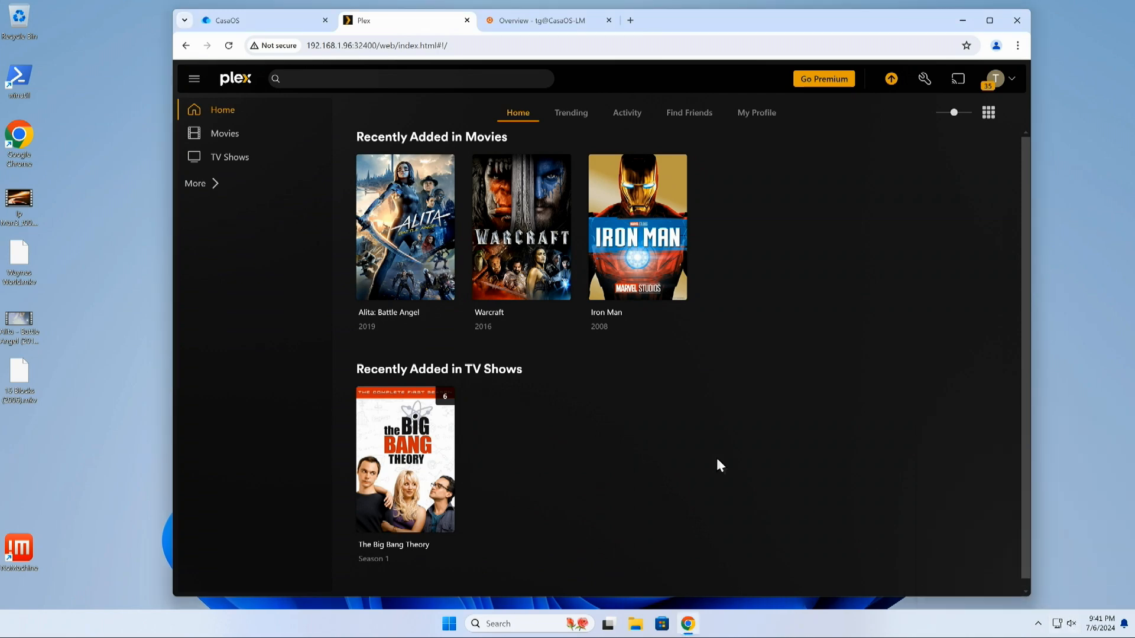
- Play Alita: Battle Angel from the recently added movies, skip ahead to about 8:38, and stop the playback
click(412, 241)
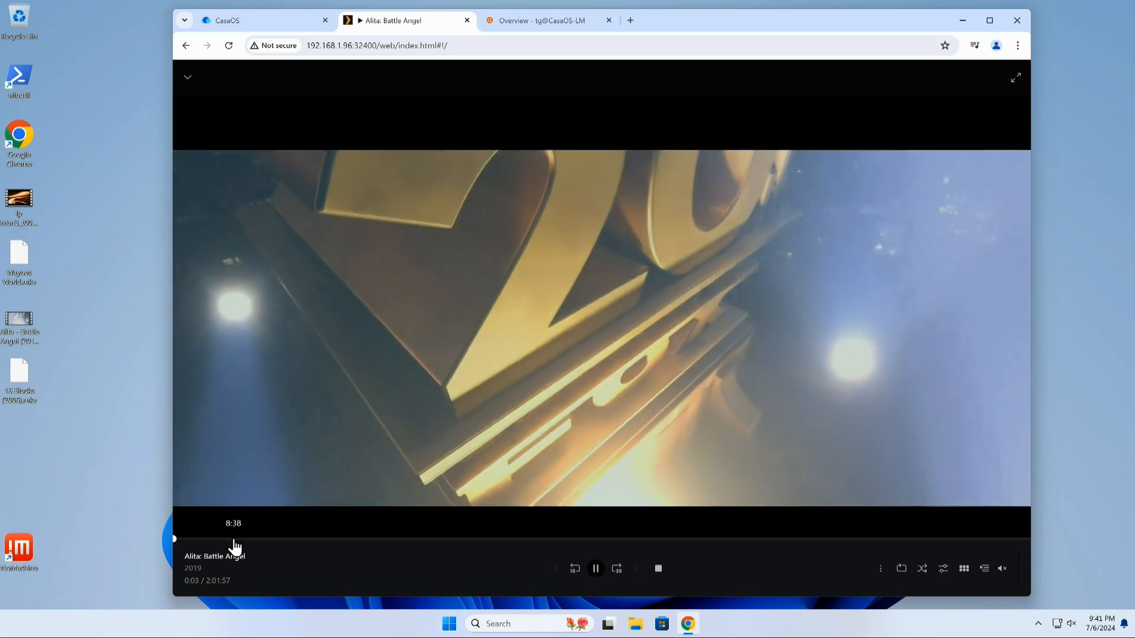
click(235, 540)
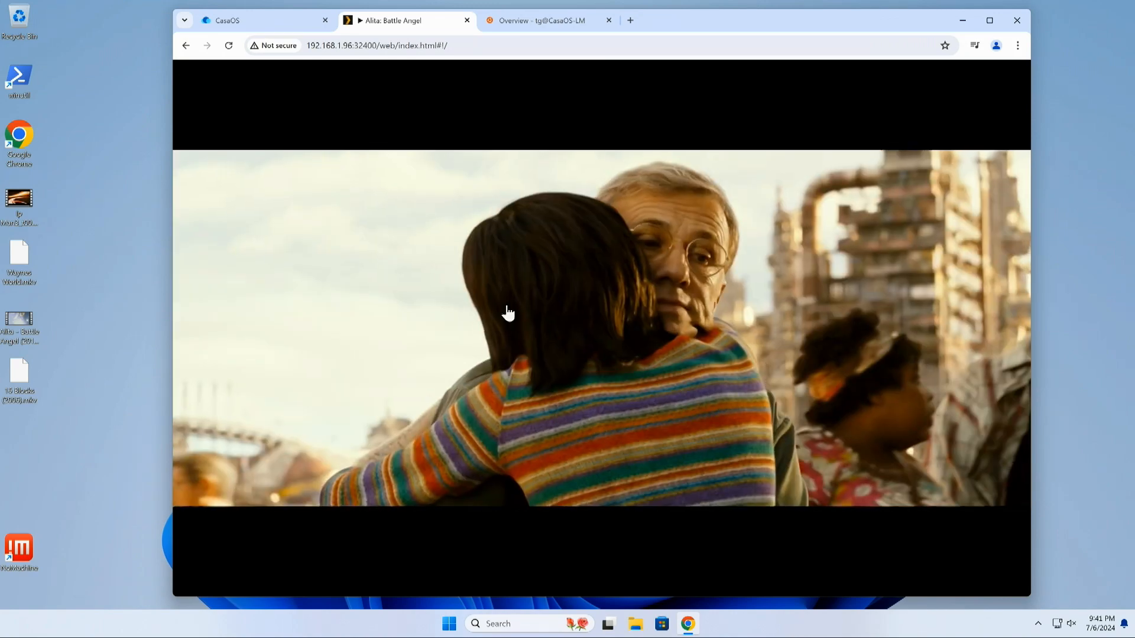
mouse_move(328, 429)
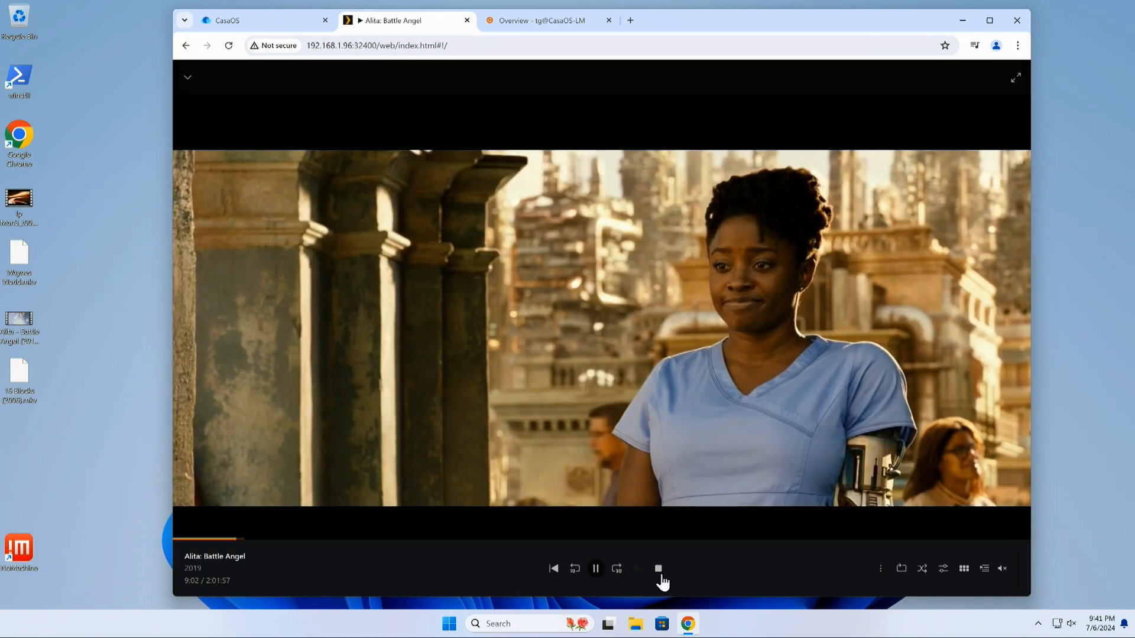
click(658, 569)
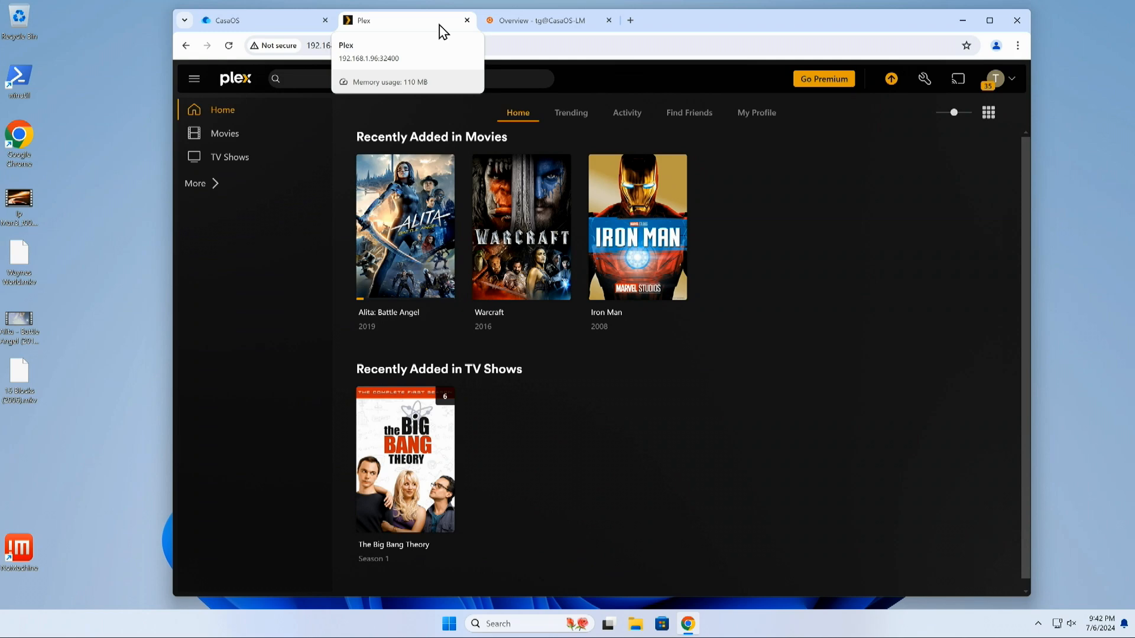
- Return to the CasaOS dashboard and check the RAM usage in the system status
click(299, 21)
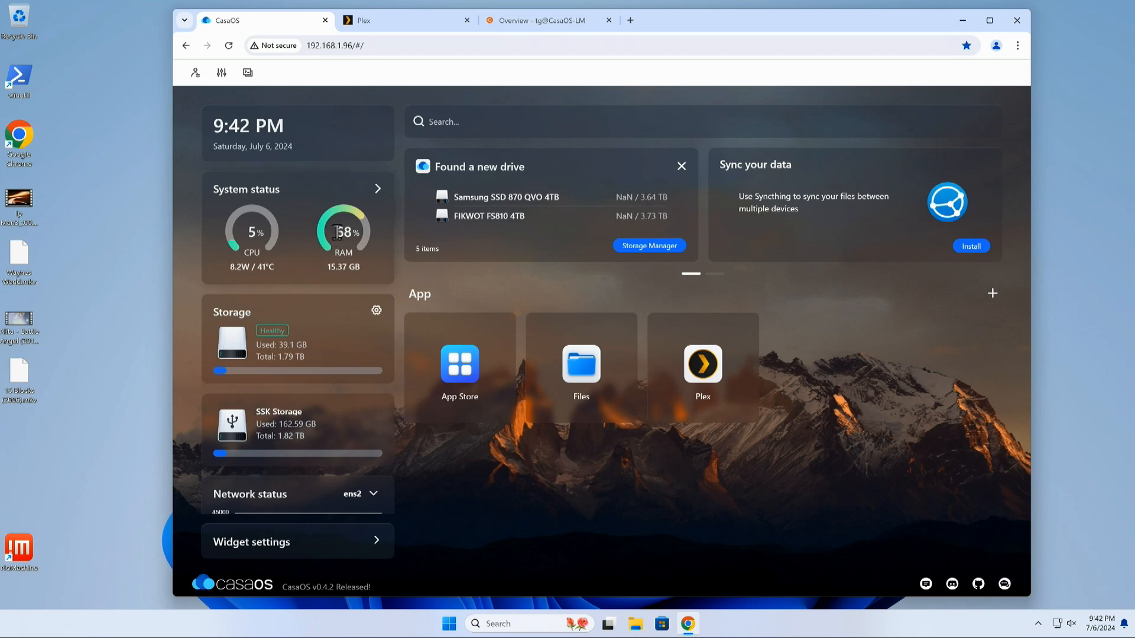
drag(334, 232, 354, 233)
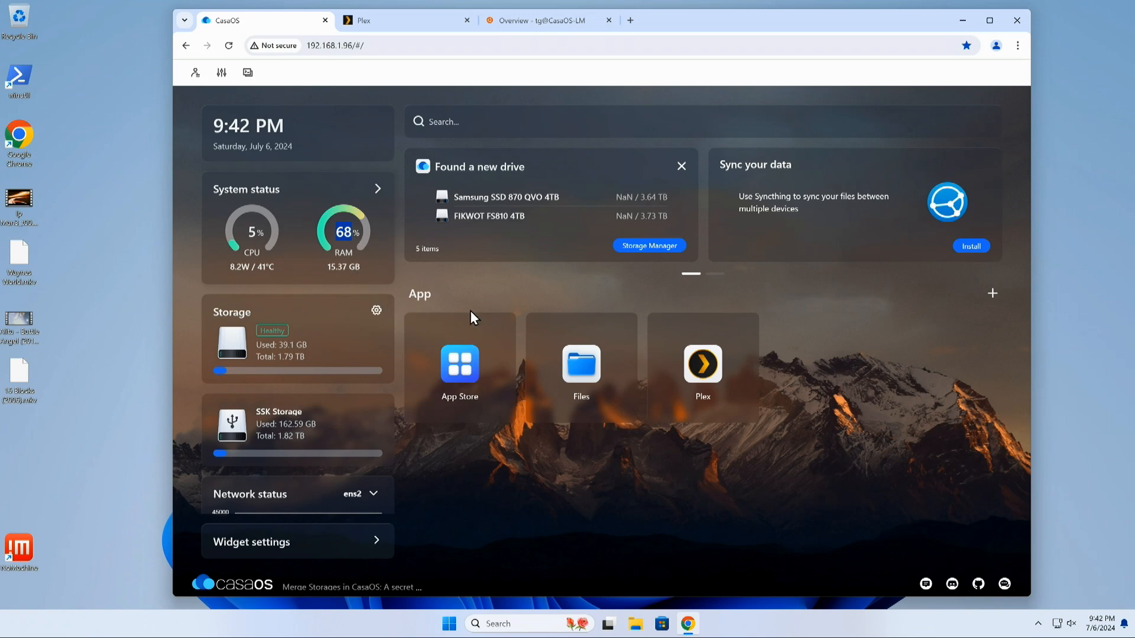
click(506, 286)
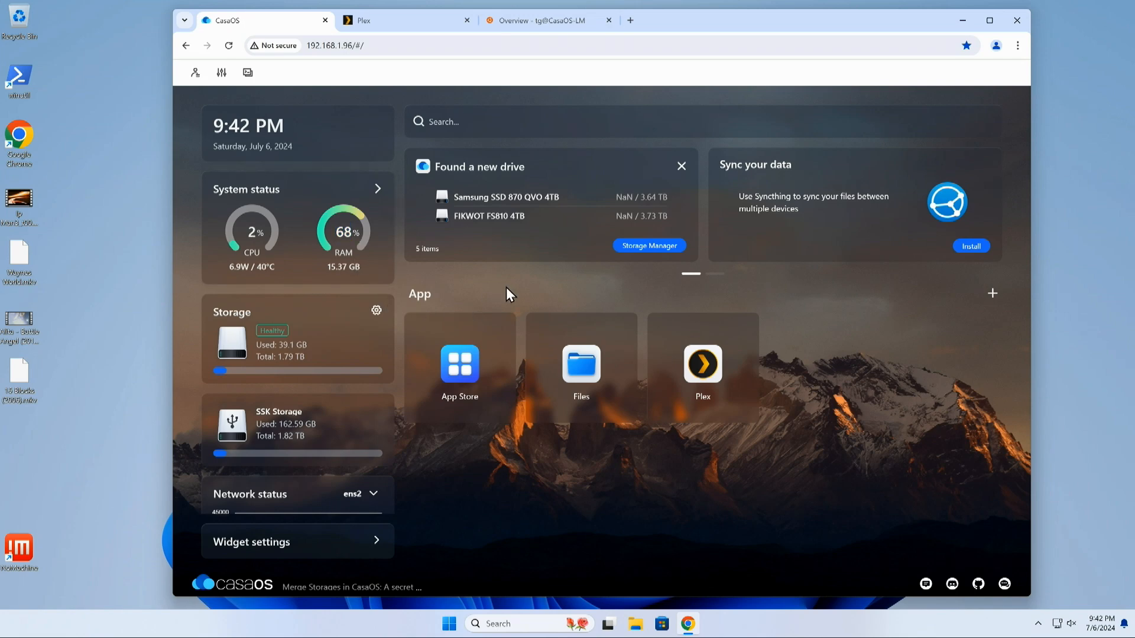